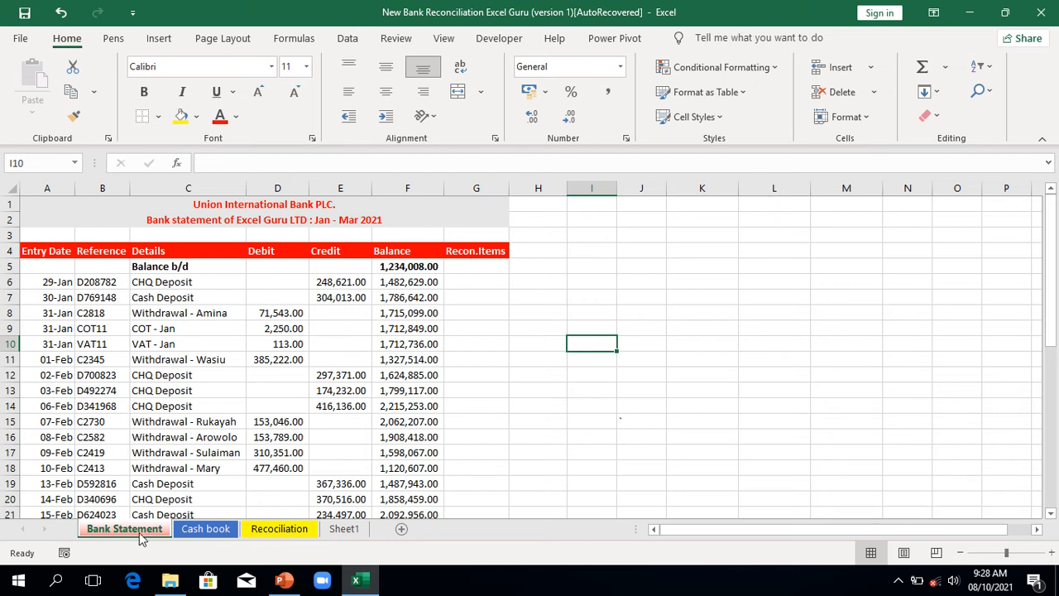
# Review the Bank Statement, Cash book and Recociliation sheets, comparing the opening balances, and return to the Bank Statement sheet.
pyautogui.click(208, 531)
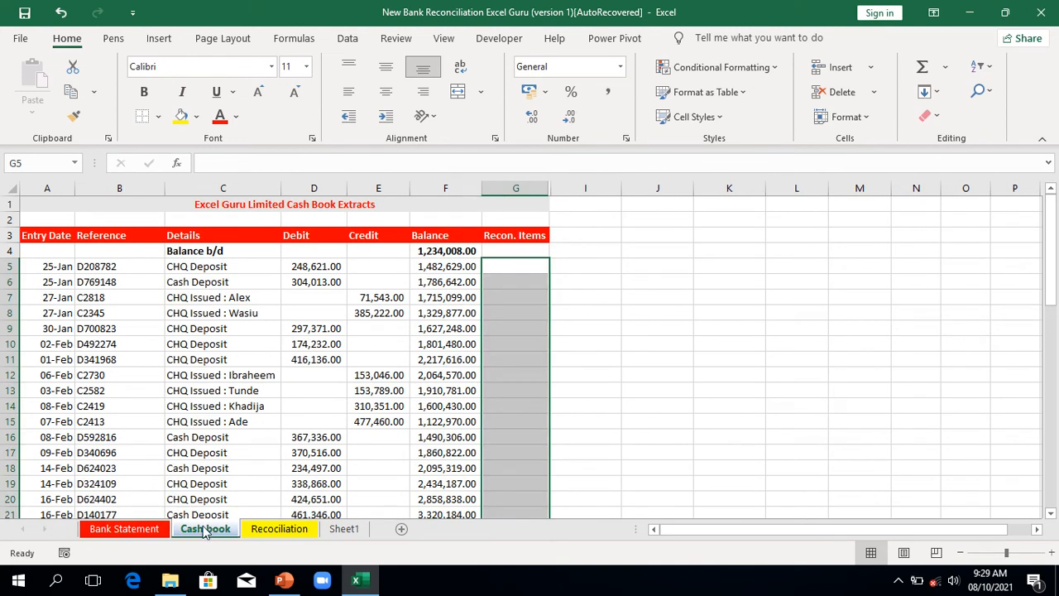
pyautogui.click(124, 530)
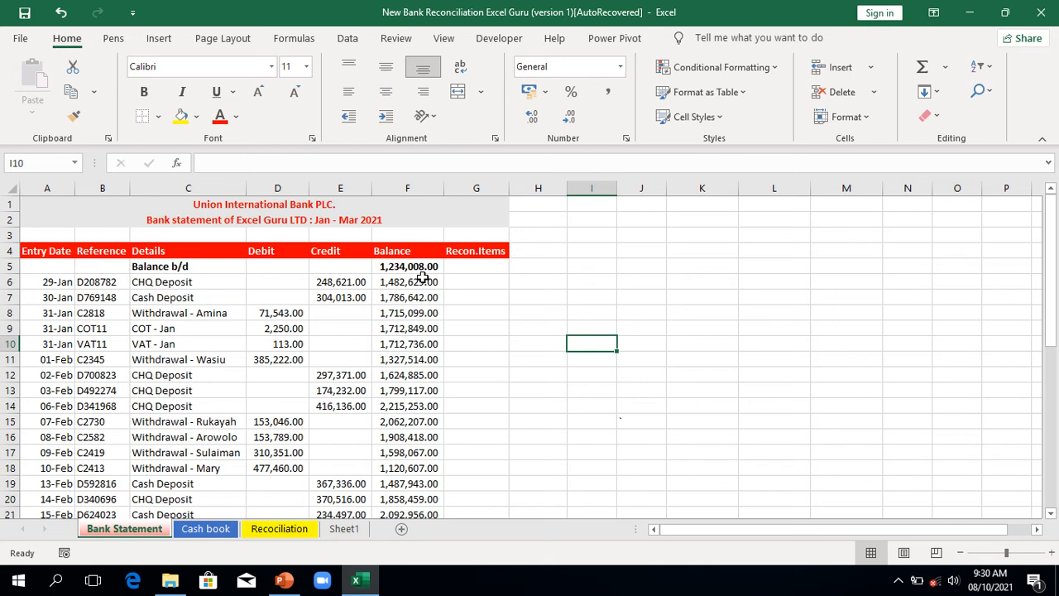
pyautogui.click(215, 530)
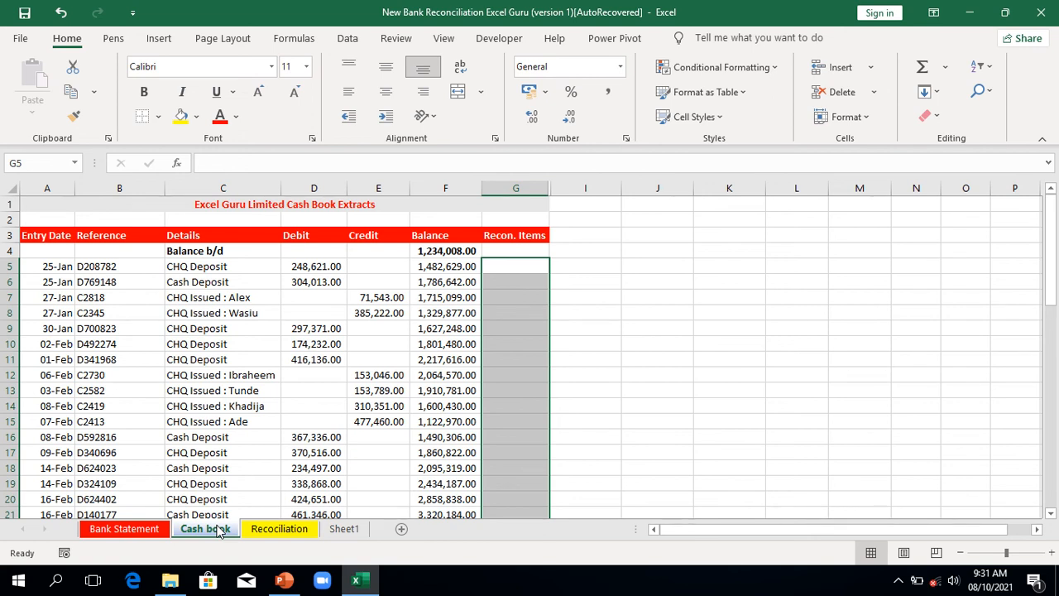
pyautogui.click(454, 255)
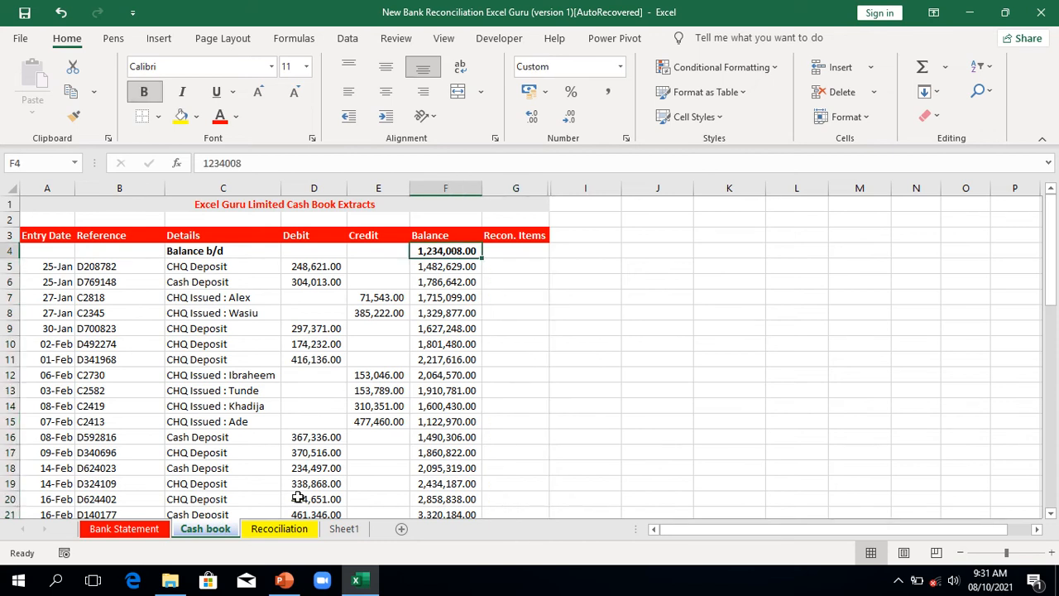
pyautogui.click(152, 533)
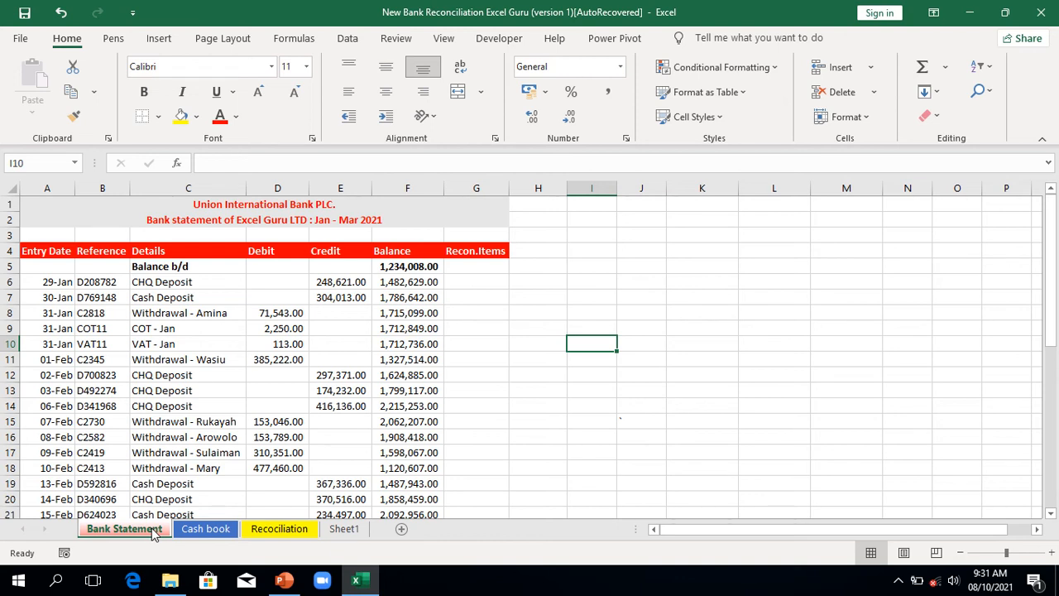
pyautogui.click(269, 536)
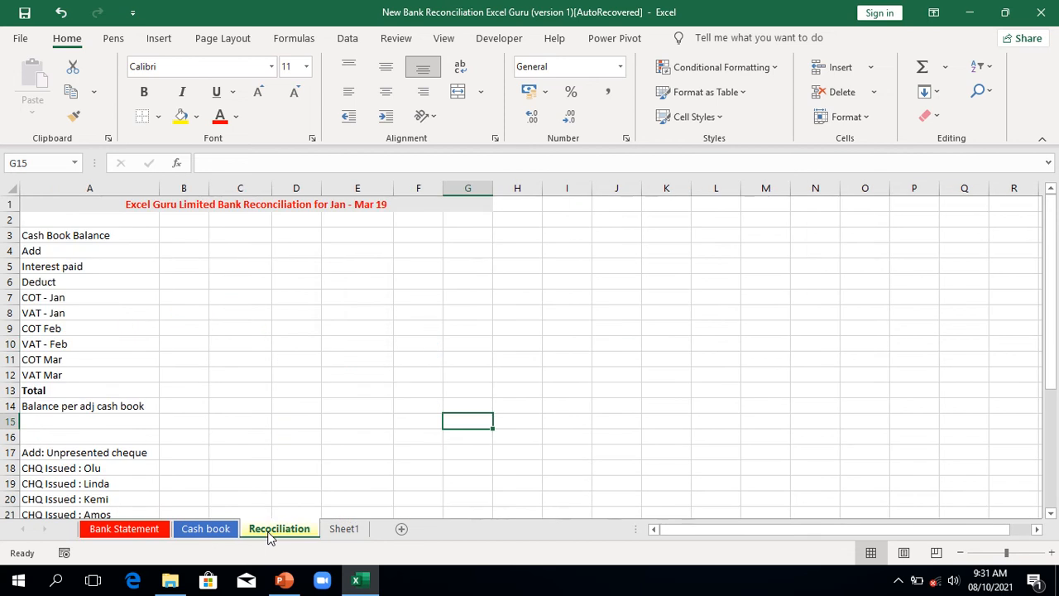
pyautogui.click(208, 534)
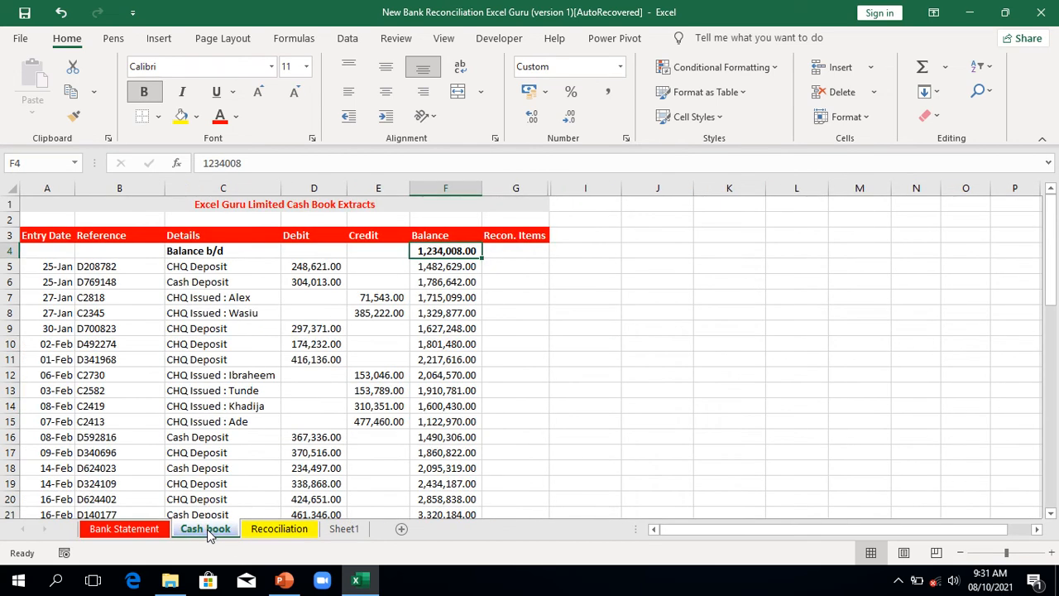
pyautogui.click(138, 534)
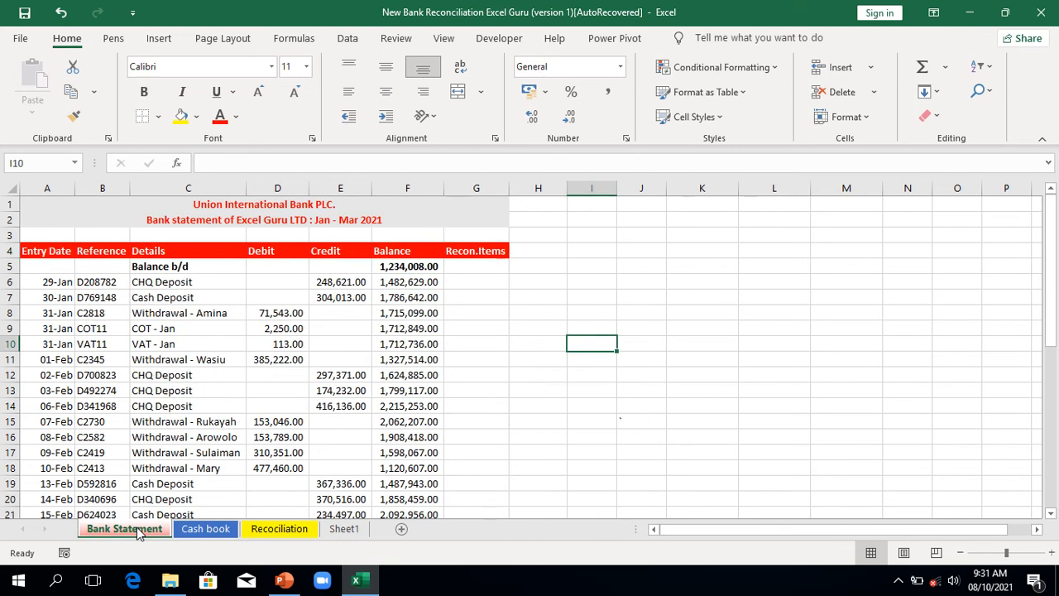
# Try an exact-match MATCH formula in G5 that looks up B6 in Cash book B5:B34, and clear it from the cell.
pyautogui.click(473, 264)
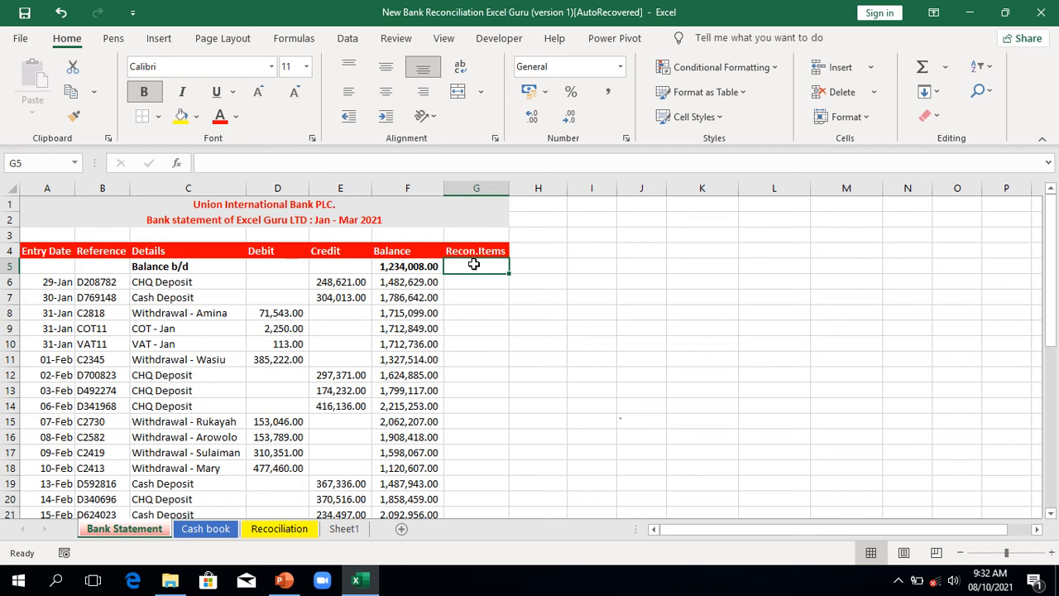
pyautogui.write('=ma')
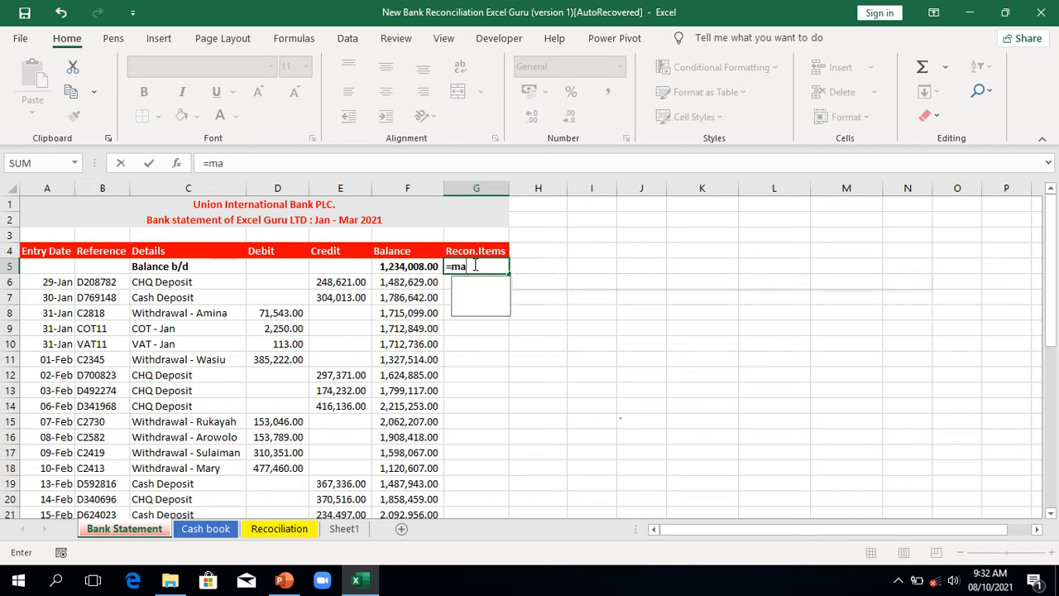
pyautogui.write('t')
pyautogui.doubleClick(489, 284)
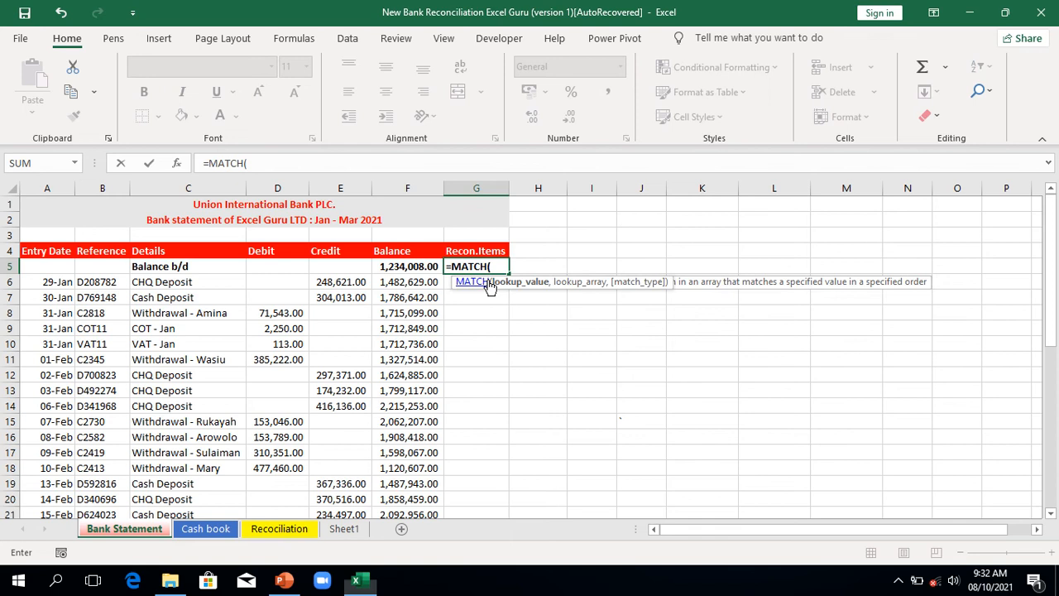
pyautogui.click(101, 282)
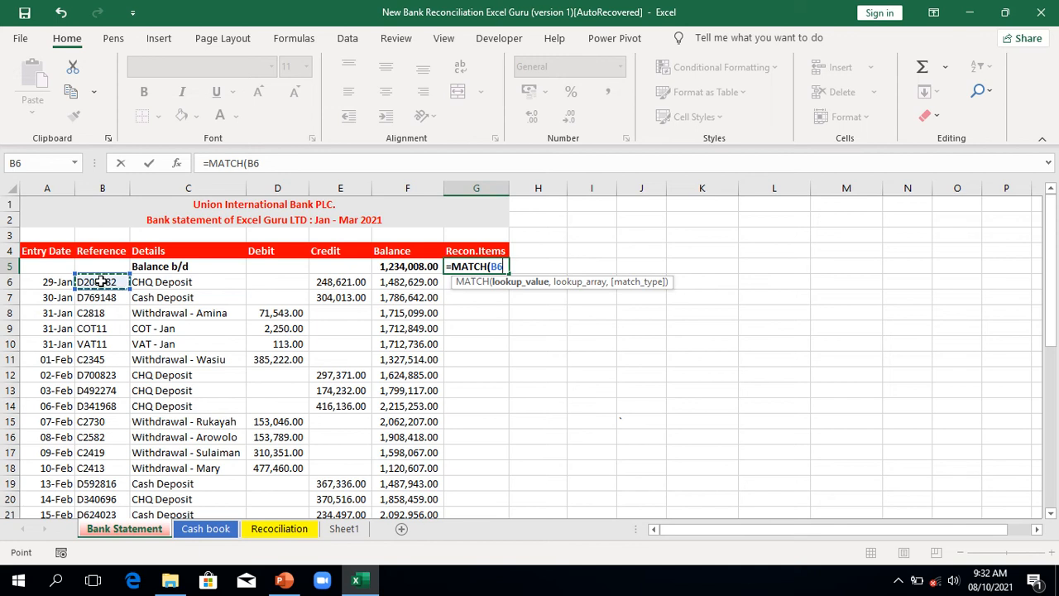
pyautogui.write(',')
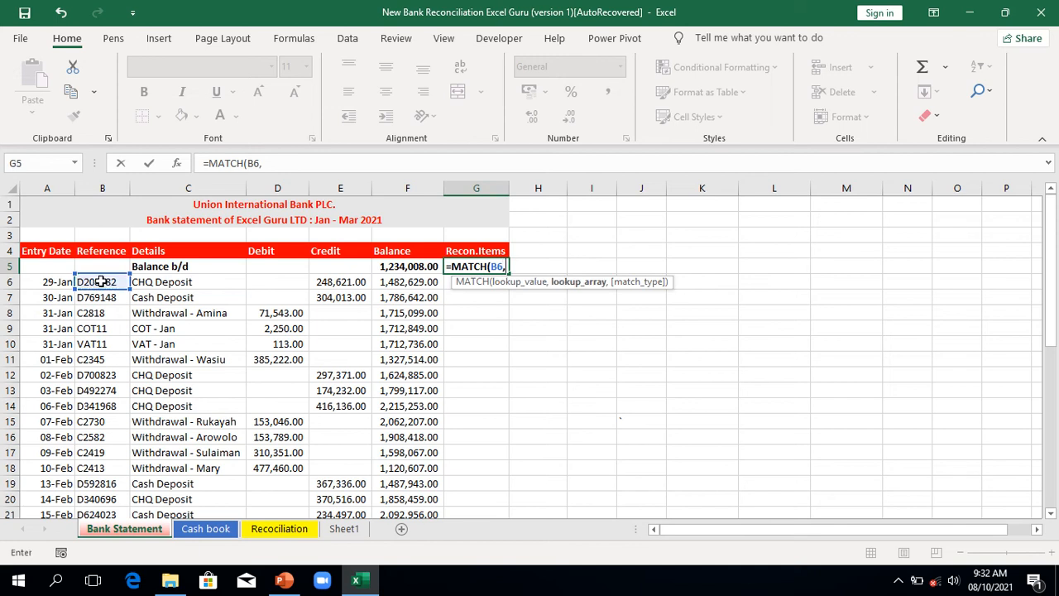
pyautogui.click(199, 533)
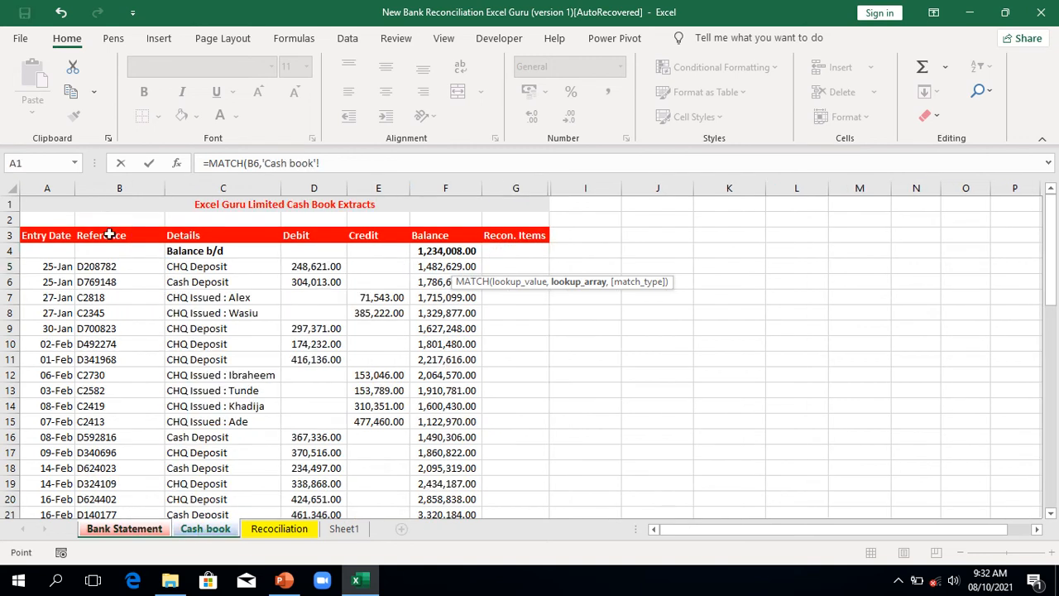
pyautogui.click(118, 267)
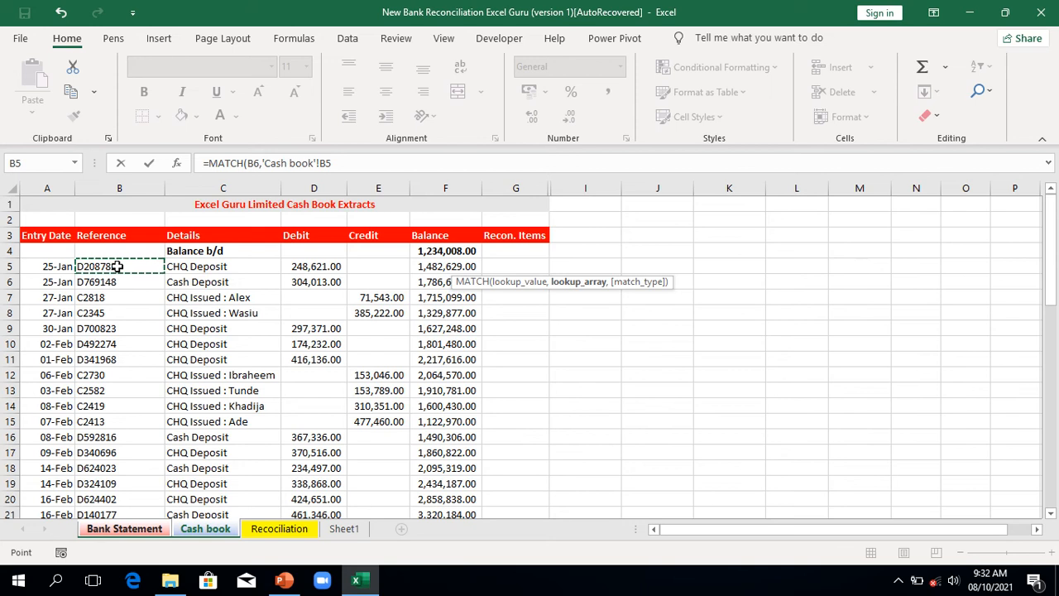
pyautogui.hotkey('ctrl', 'shift', 'Down')
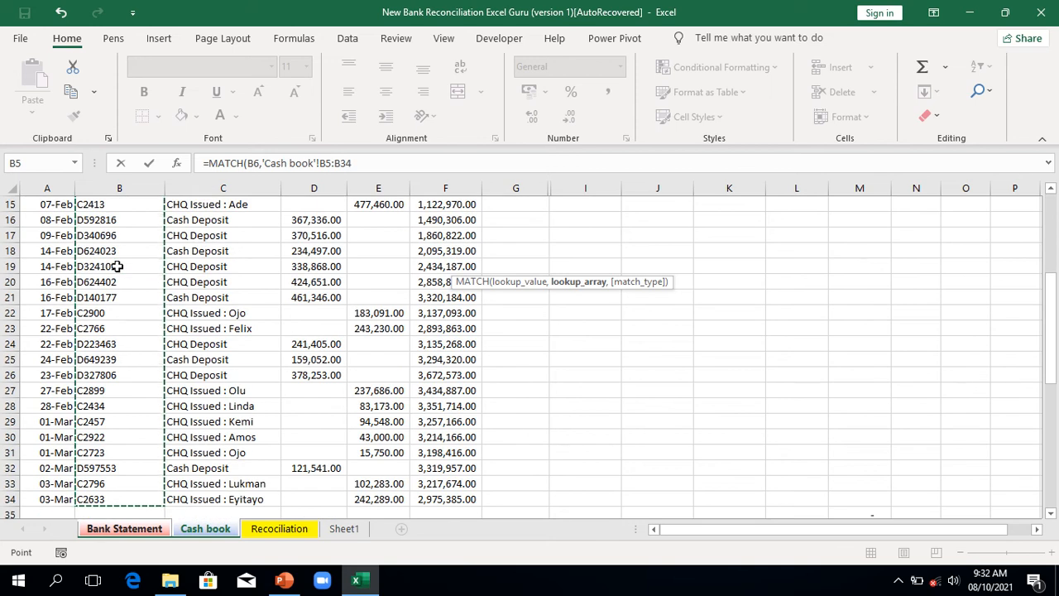
pyautogui.write(',')
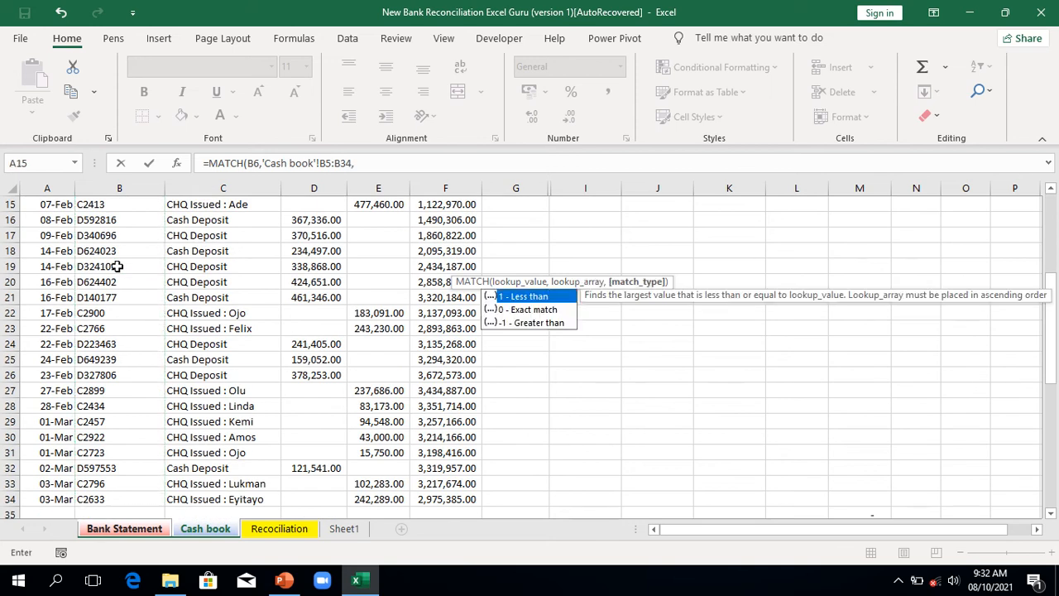
pyautogui.write('0')
pyautogui.press('Return')
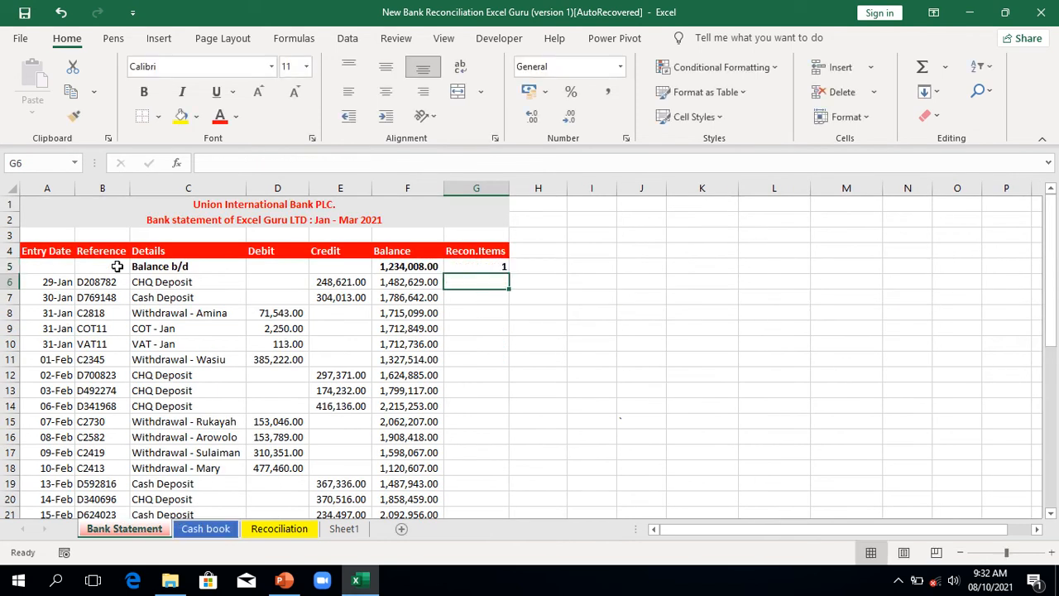
pyautogui.click(486, 265)
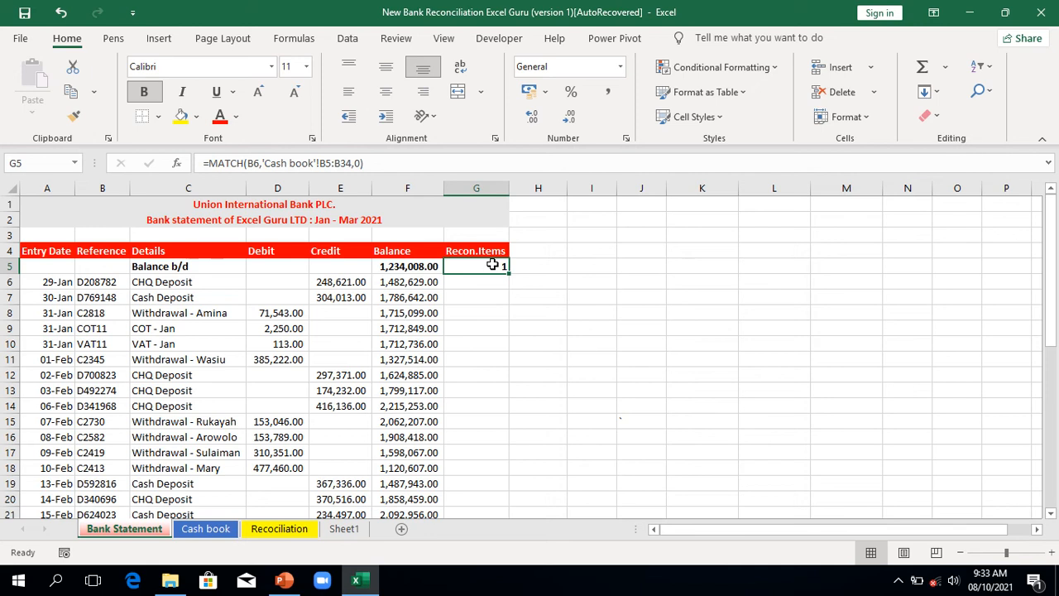
pyautogui.press('Delete')
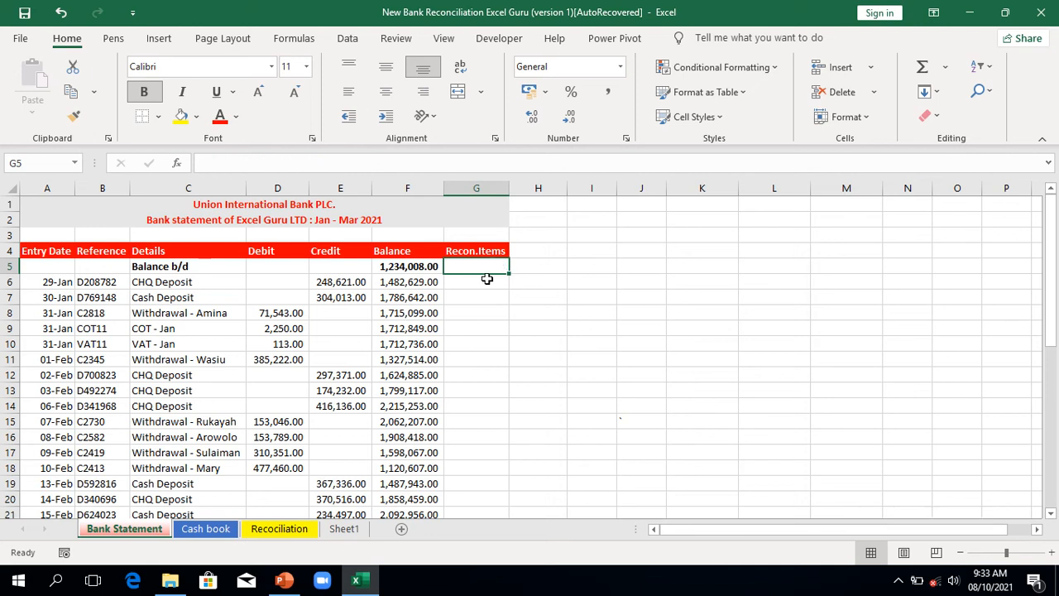
# Enter =MATCH(B6,'Cash book'!$B$5:$B$34,0) in G6 of the Bank Statement's Recon.Items column.
pyautogui.click(487, 280)
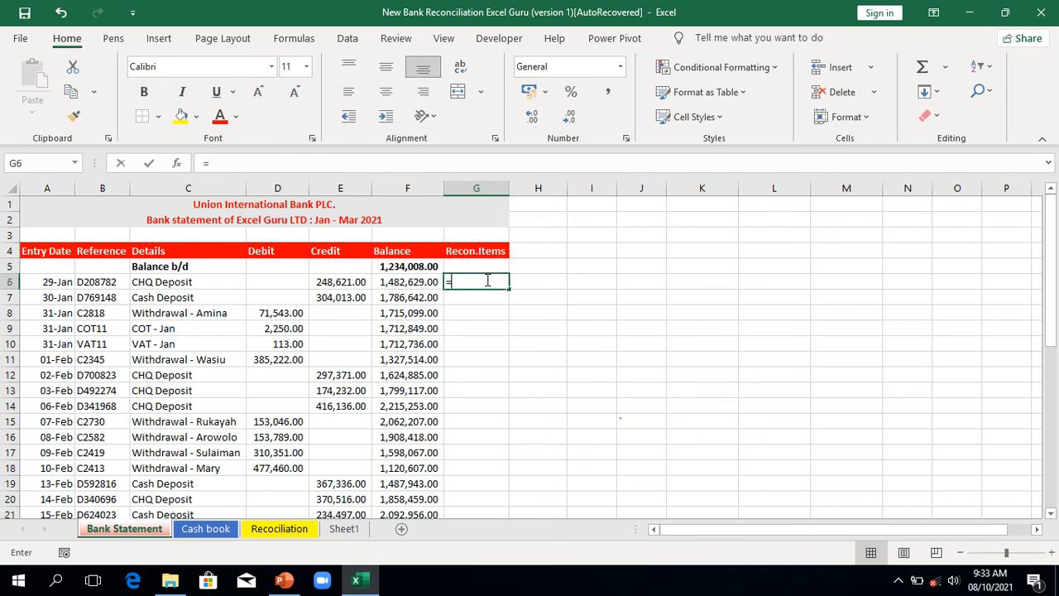
pyautogui.write('=mat')
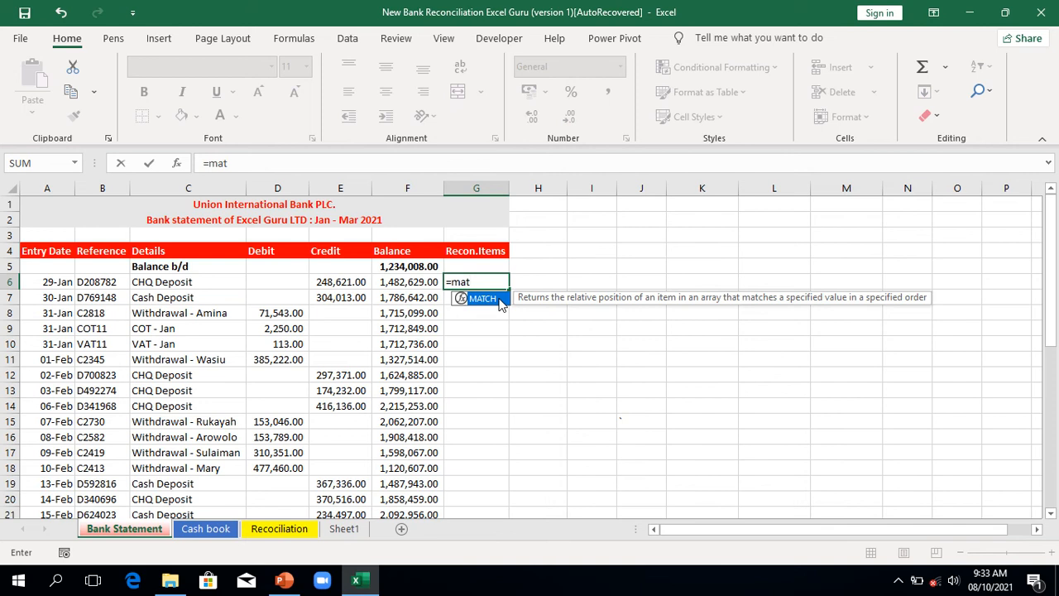
pyautogui.doubleClick(498, 302)
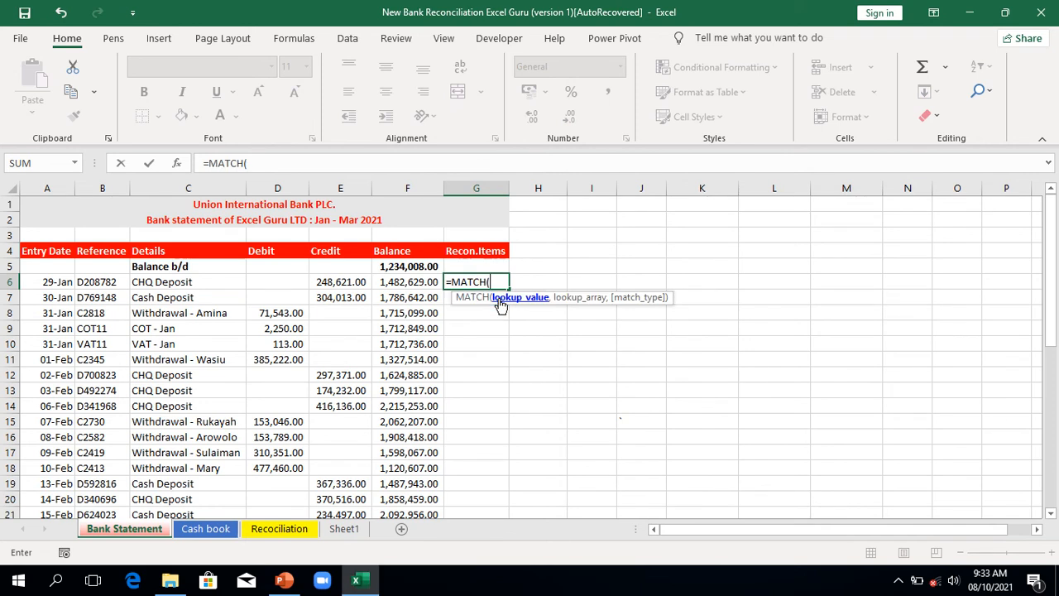
pyautogui.click(107, 283)
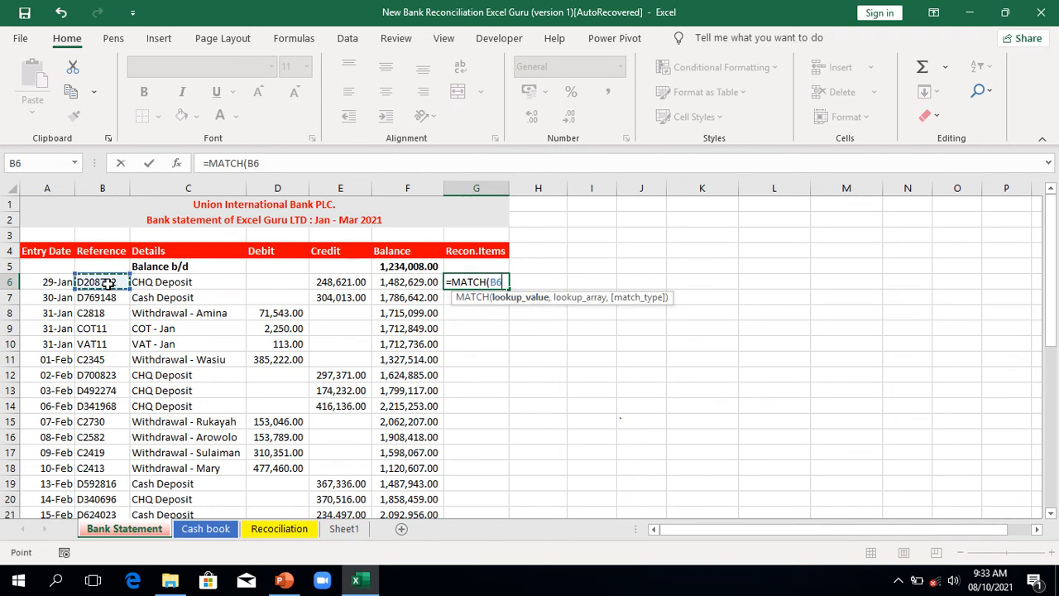
pyautogui.write(',')
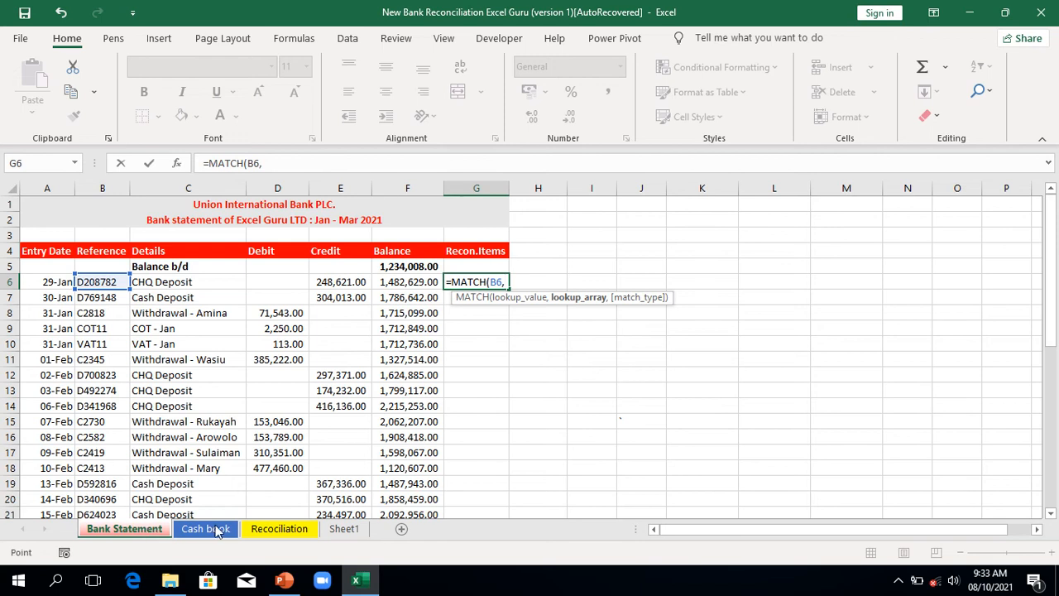
pyautogui.click(217, 529)
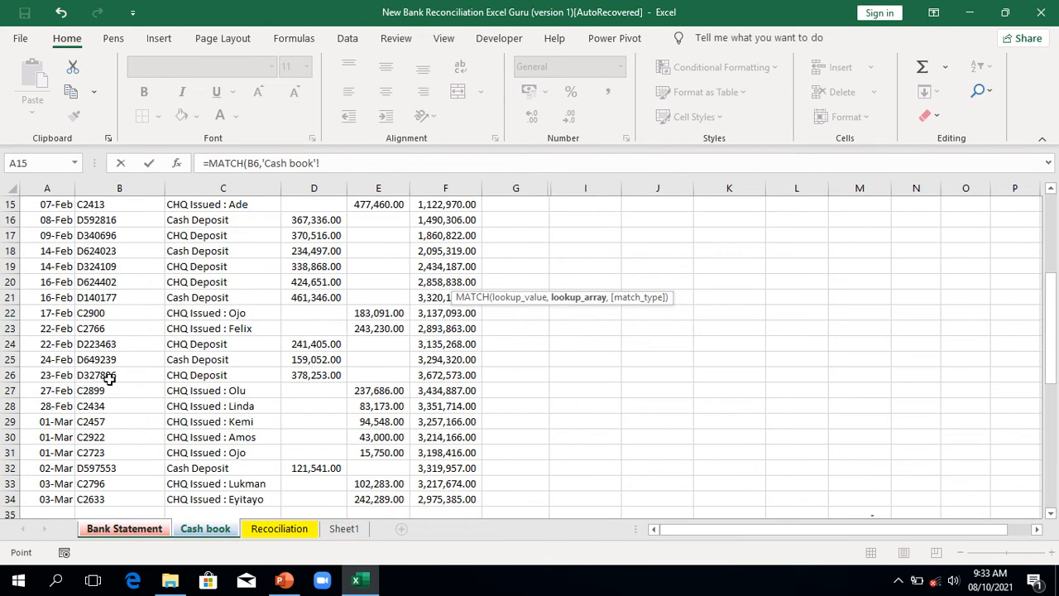
pyautogui.click(108, 499)
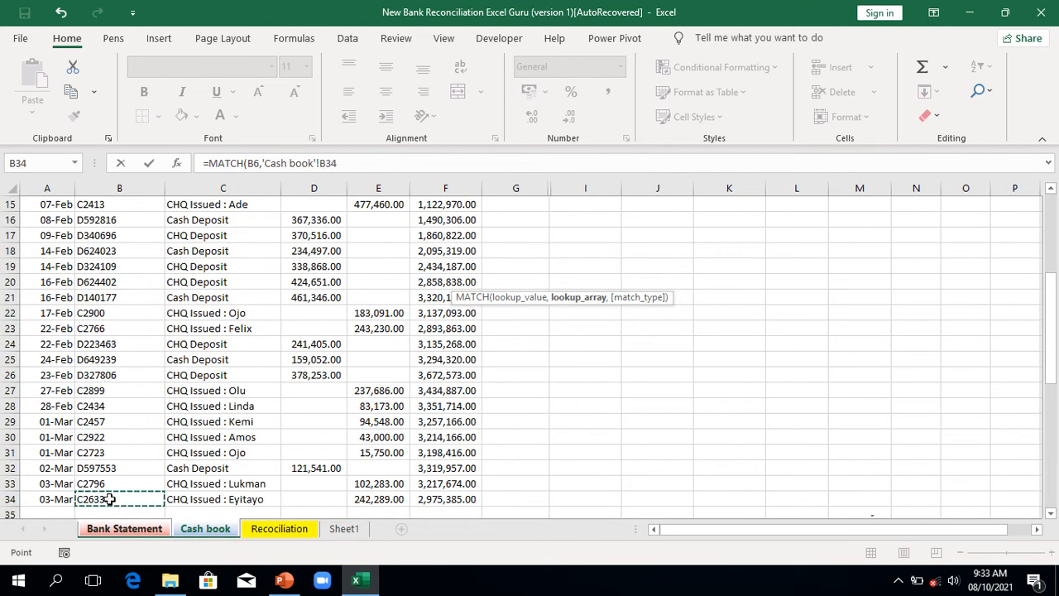
pyautogui.hotkey('ctrl', 'shift', 'Up')
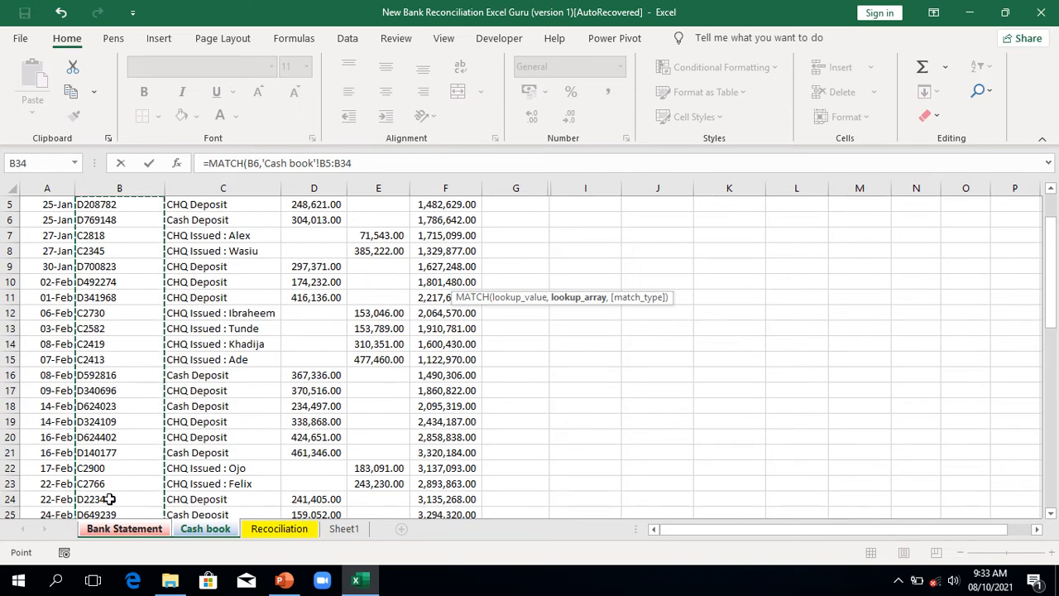
pyautogui.press('F4')
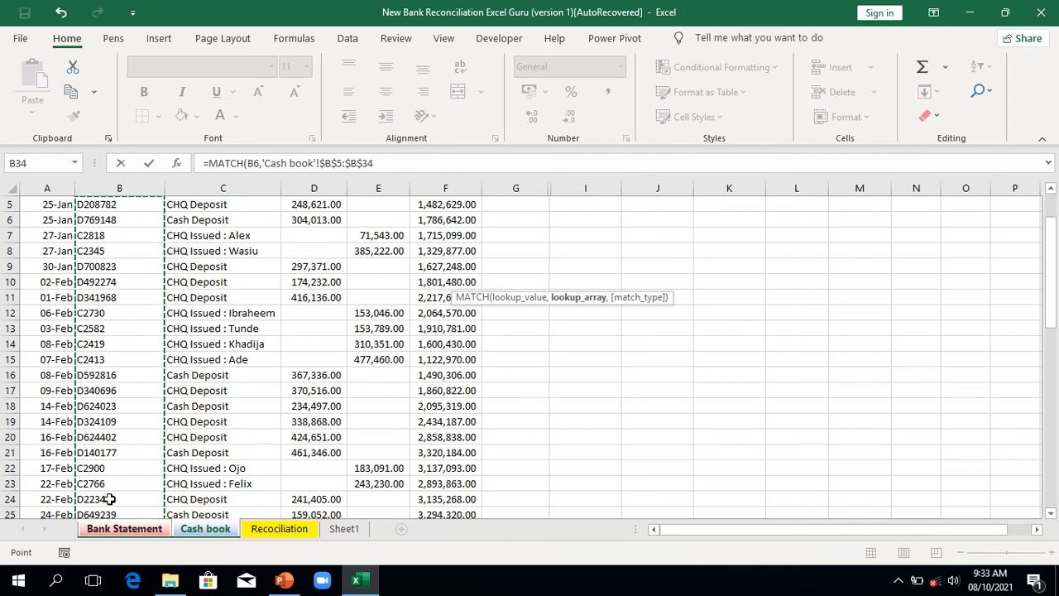
pyautogui.write(',')
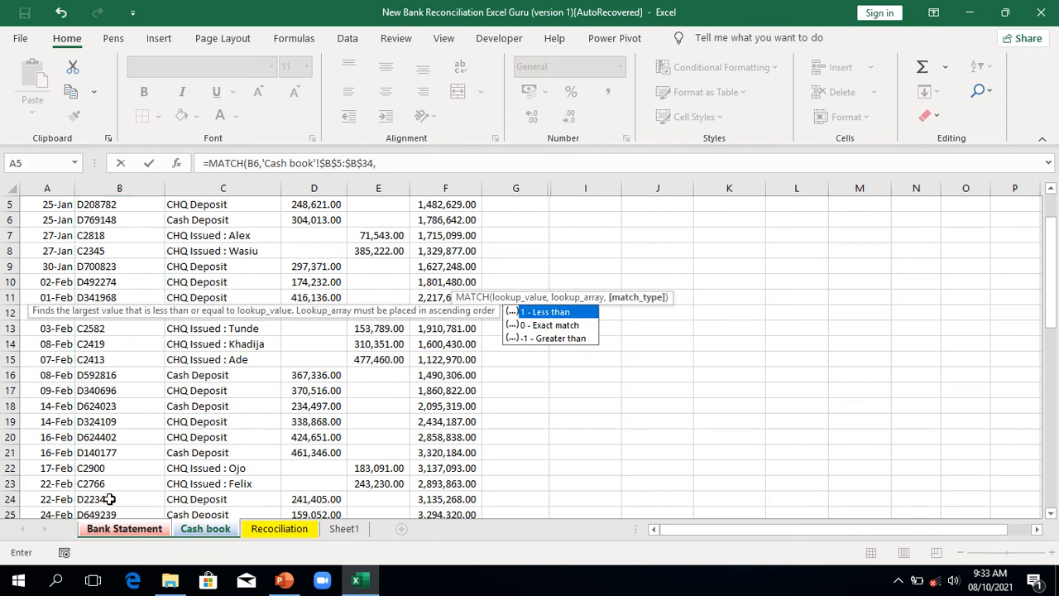
pyautogui.write('0')
pyautogui.click(125, 528)
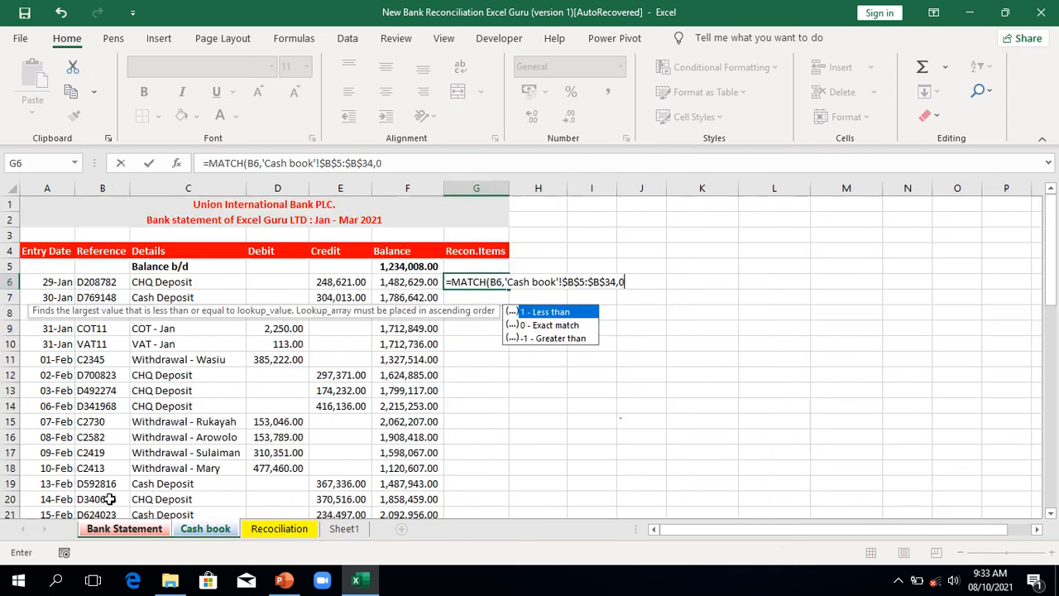
pyautogui.press('Return')
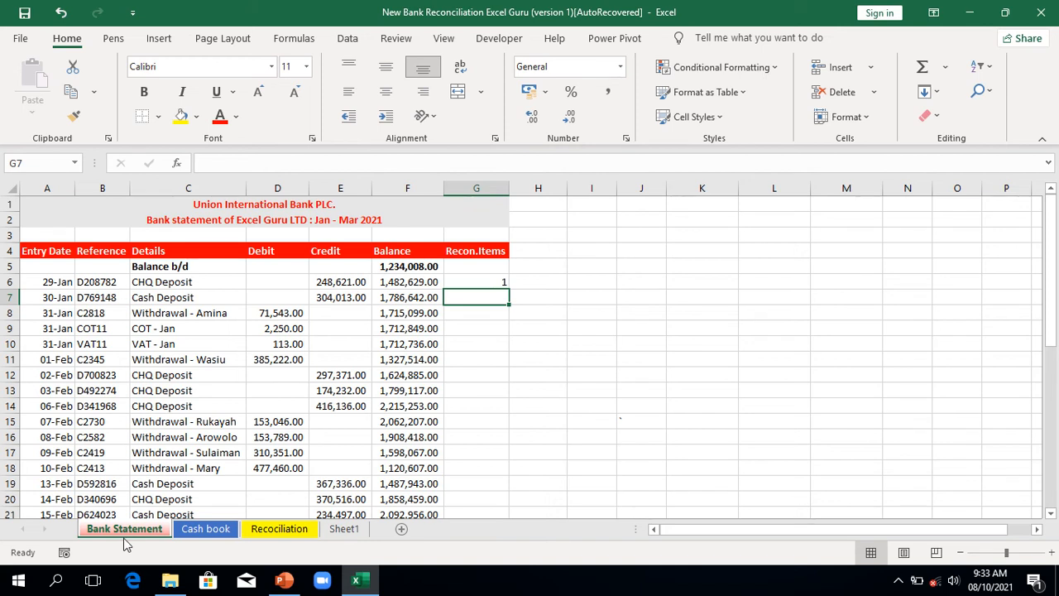
# Check the start of the Cash book's Reference list against the match result, and return to the Bank Statement sheet.
pyautogui.click(197, 534)
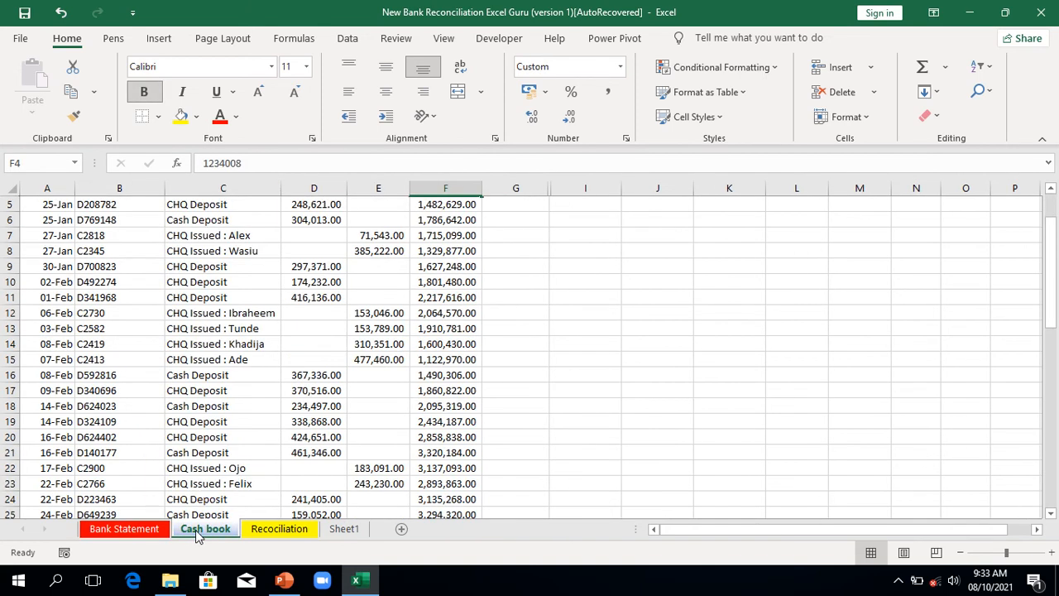
pyautogui.hotkey('ctrl', 'Home')
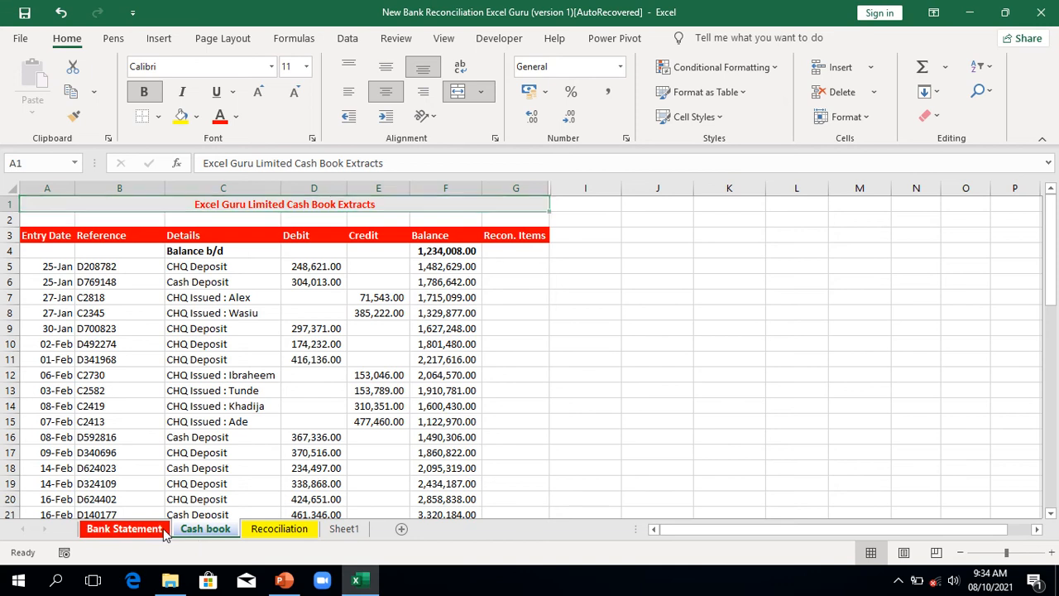
pyautogui.click(124, 529)
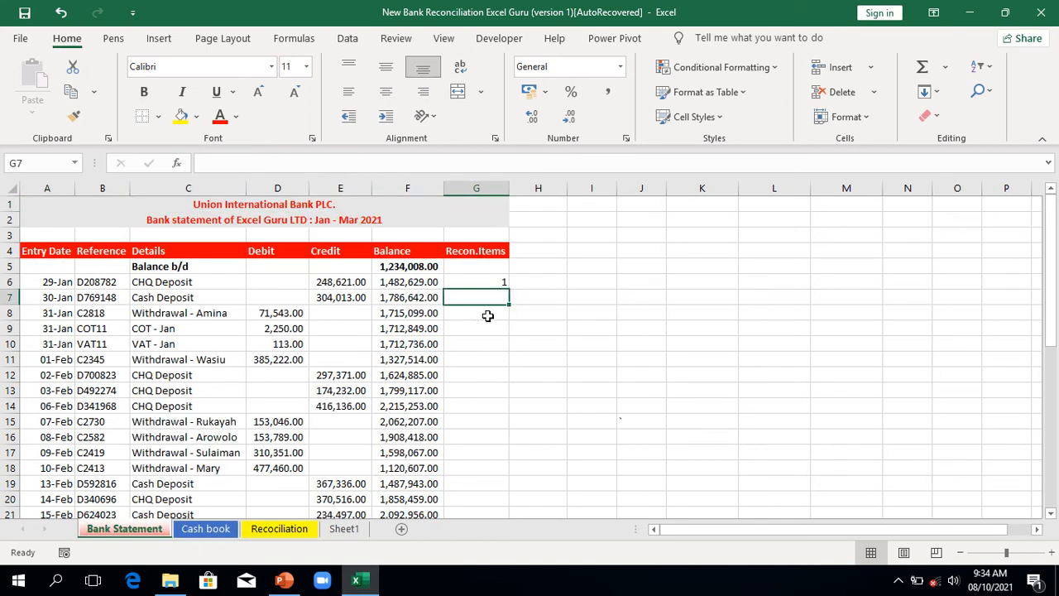
# Fill the MATCH formula from G6 down the Recon.Items column to G33.
pyautogui.click(500, 285)
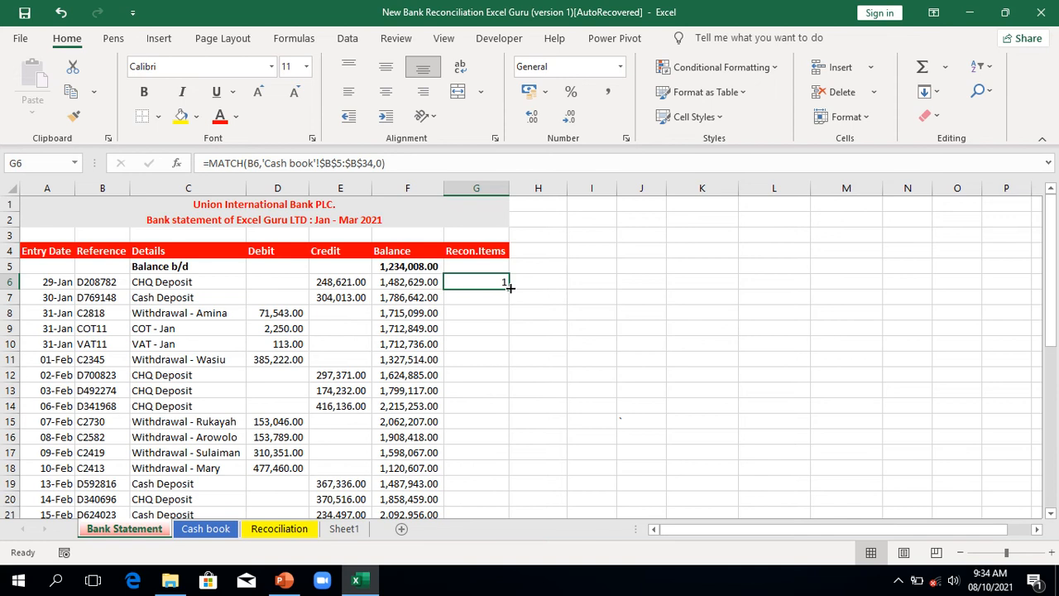
pyautogui.doubleClick(509, 285)
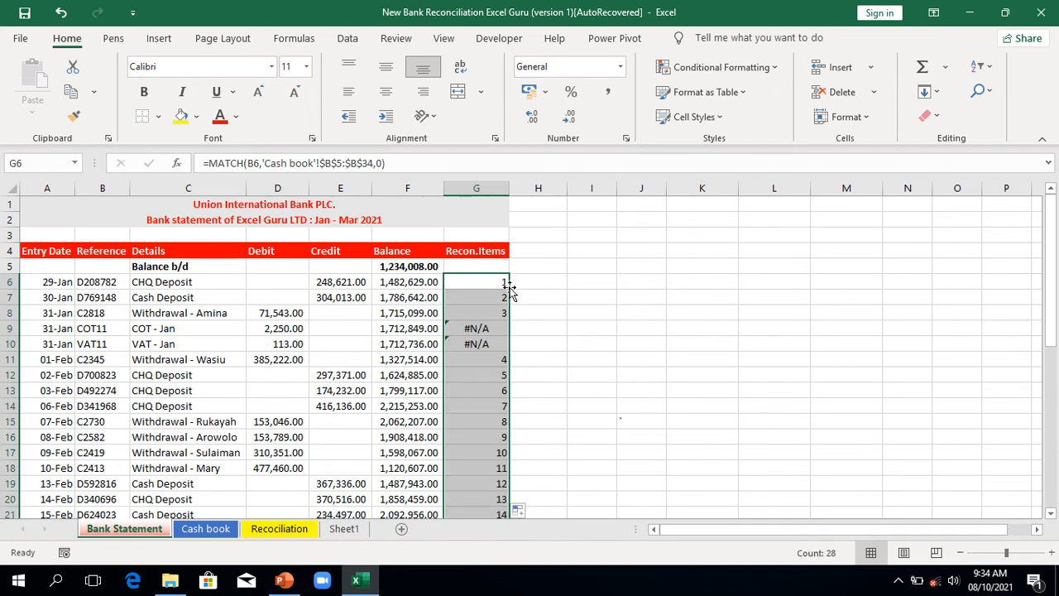
# Examine the MATCH results down the Recon.Items column to find statement references missing from the cash book.
pyautogui.press('Down')
pyautogui.press('Down')
pyautogui.press('Down')
pyautogui.press('Down')
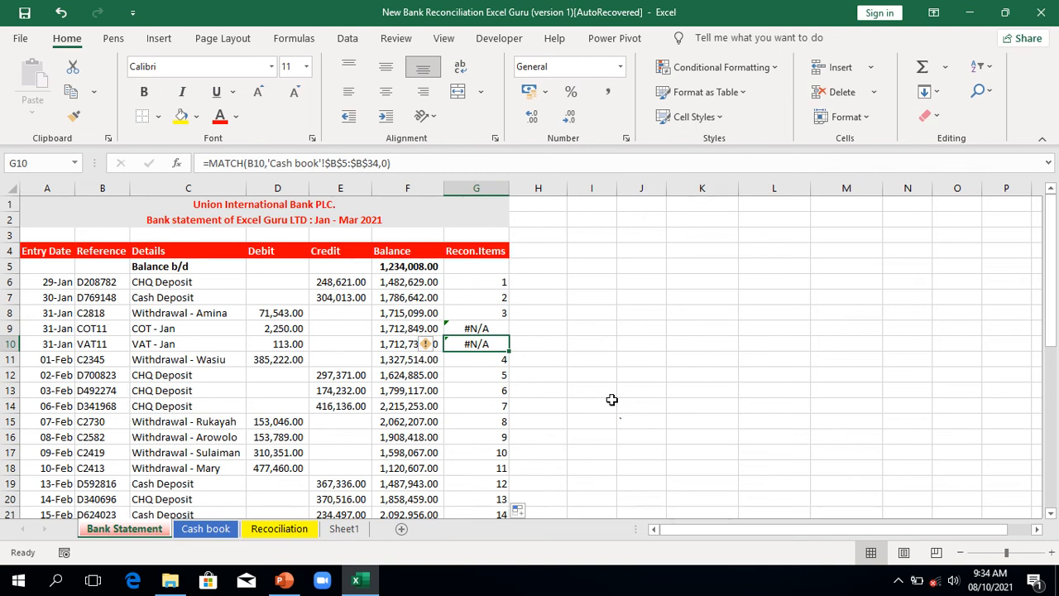
pyautogui.press('Down')
pyautogui.press('Down')
pyautogui.press('Down')
pyautogui.press('Down')
pyautogui.press('Down')
pyautogui.press('Down')
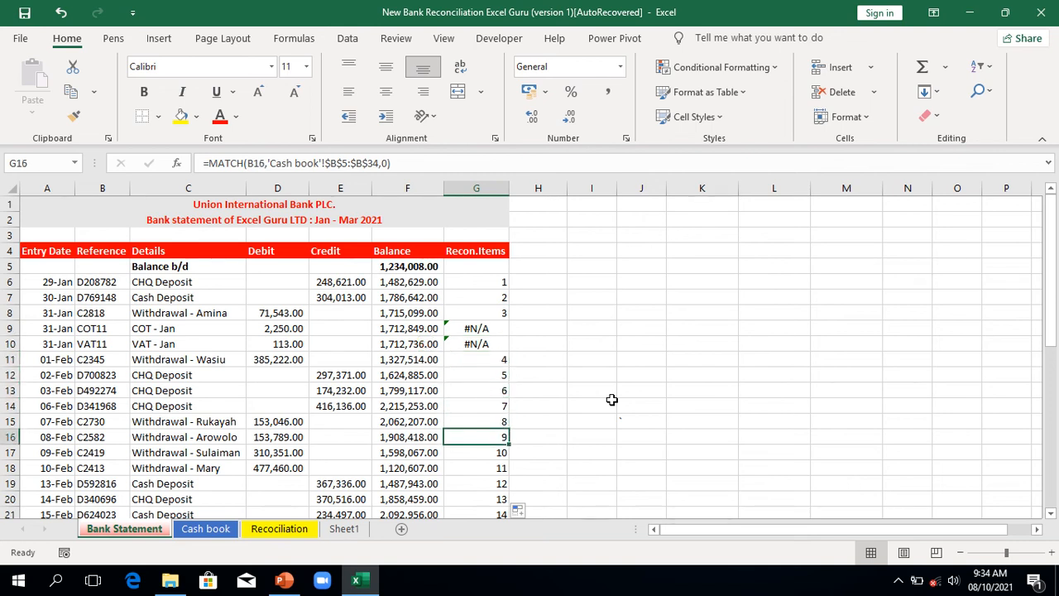
pyautogui.press('Down')
pyautogui.press('Down')
pyautogui.press('Down')
pyautogui.press('Down')
pyautogui.press('Down')
pyautogui.press('Down')
pyautogui.press('Down')
pyautogui.press('Down')
pyautogui.press('Down')
pyautogui.press('Down')
pyautogui.press('Down')
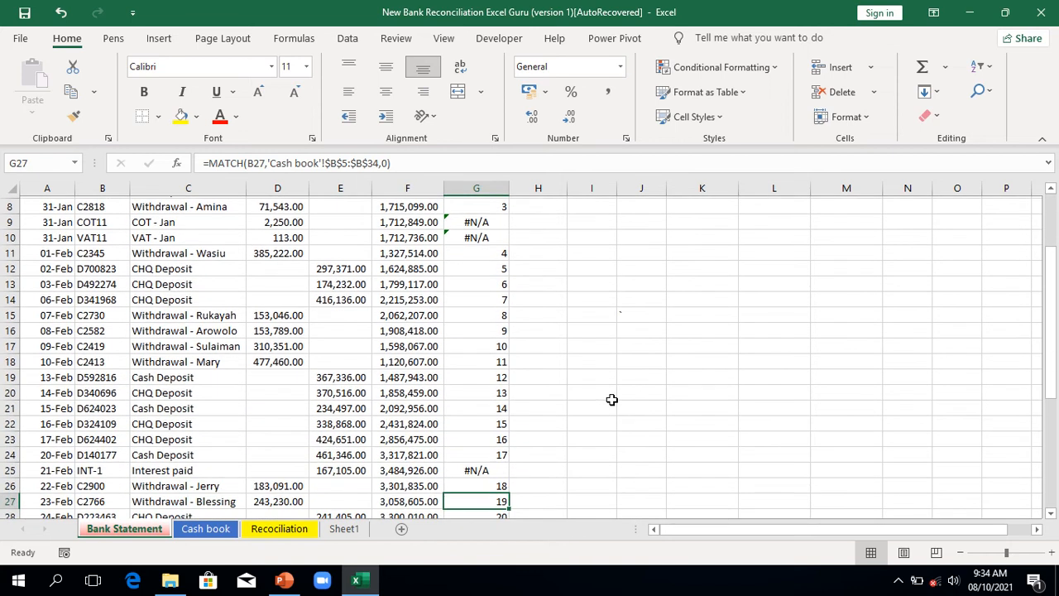
pyautogui.press('Down')
pyautogui.press('Down')
pyautogui.press('Down')
pyautogui.press('Down')
pyautogui.press('Down')
pyautogui.press('Down')
pyautogui.press('Down')
pyautogui.press('Down')
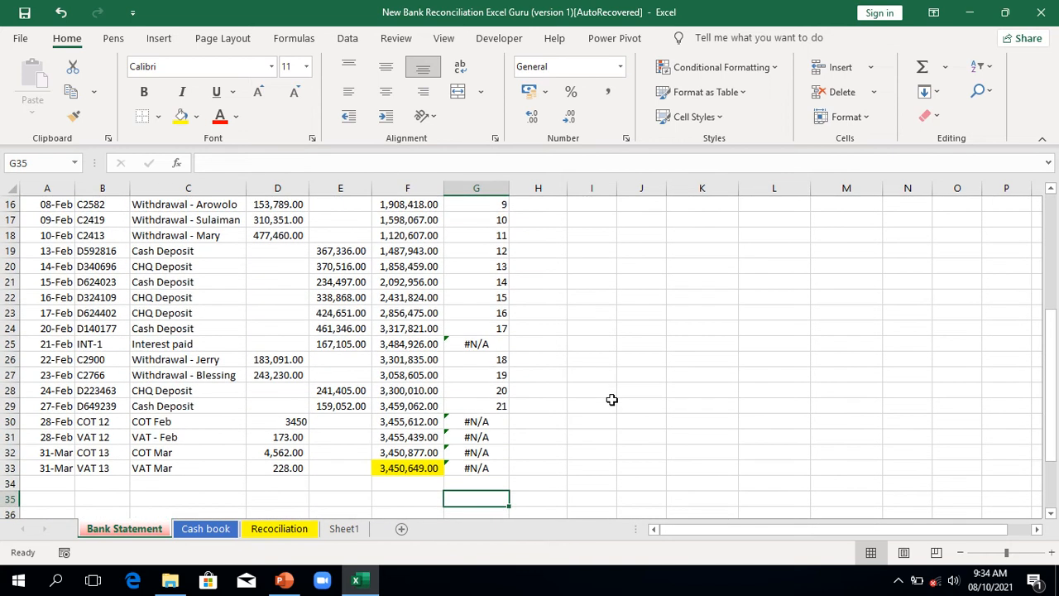
pyautogui.press('Down')
pyautogui.press('Up')
pyautogui.press('Up')
pyautogui.press('Up')
pyautogui.press('Up')
pyautogui.press('Up')
pyautogui.press('Up')
pyautogui.press('Up')
pyautogui.press('Up')
pyautogui.press('Up')
pyautogui.press('Up')
pyautogui.press('Up')
pyautogui.press('Up')
pyautogui.press('Up')
pyautogui.press('Up')
pyautogui.press('Up')
pyautogui.press('Up')
pyautogui.press('Up')
pyautogui.press('Up')
pyautogui.press('Up')
pyautogui.press('Up')
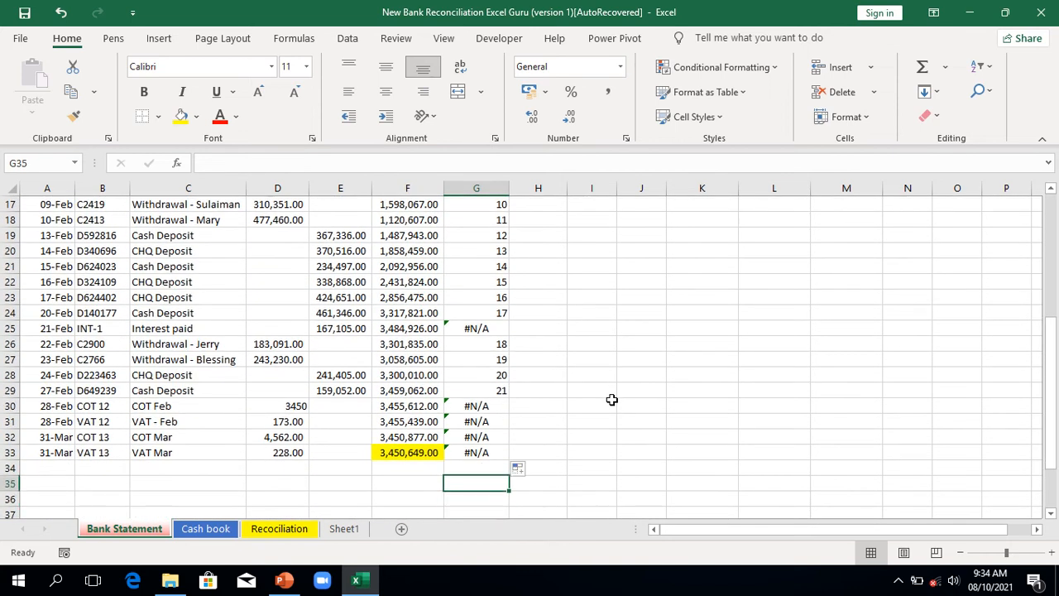
pyautogui.press('Up')
pyautogui.press('Up')
pyautogui.press('Up')
pyautogui.press('Up')
pyautogui.press('Up')
pyautogui.press('Up')
pyautogui.press('Up')
pyautogui.press('Up')
pyautogui.press('Up')
pyautogui.press('Up')
pyautogui.press('Up')
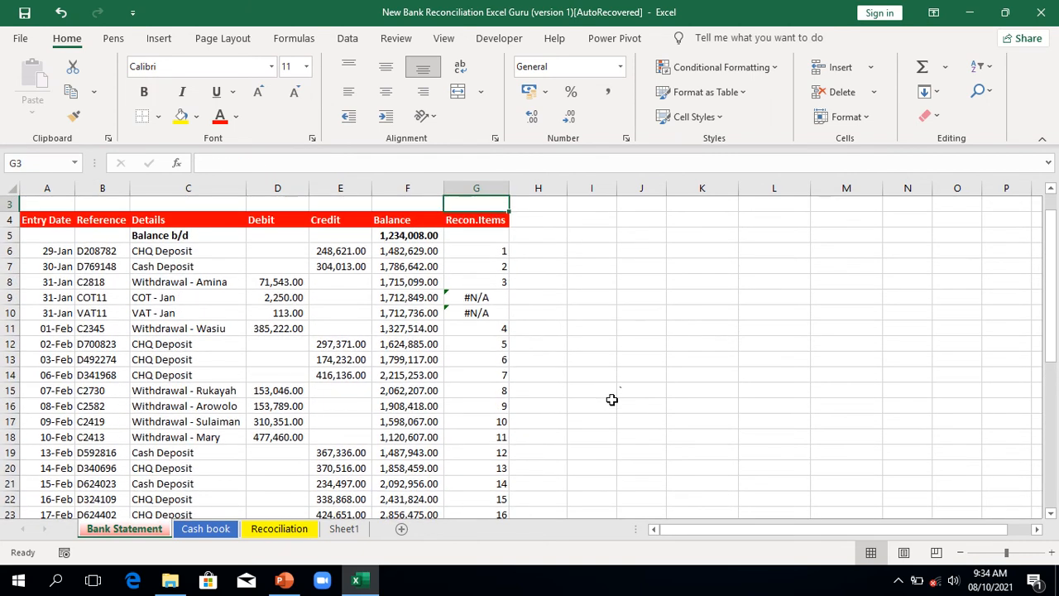
# Clear the MATCH formulas from G6:G33 of the Recon.Items column.
pyautogui.click(490, 253)
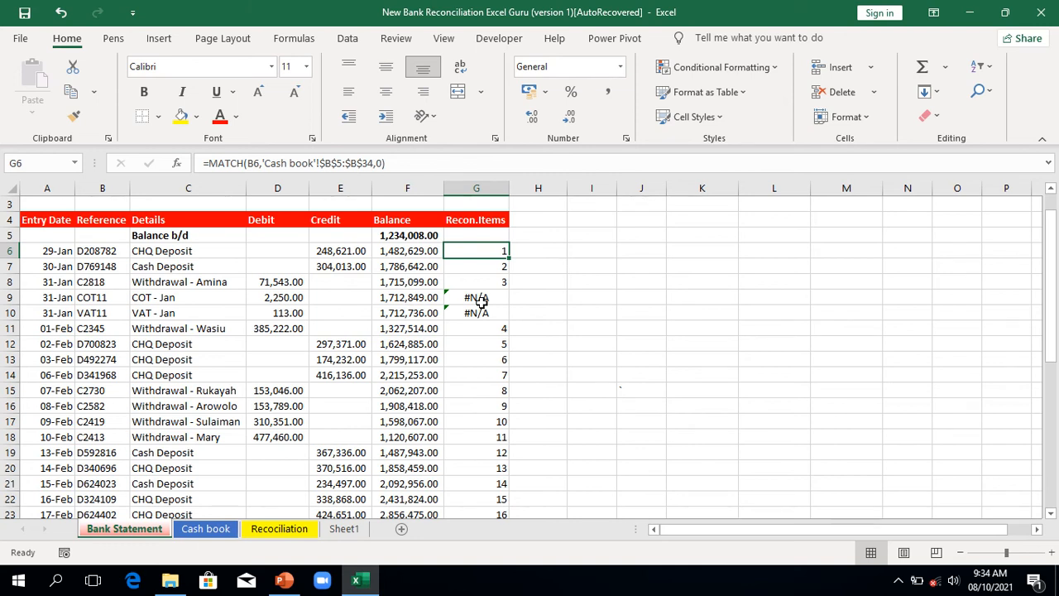
pyautogui.hotkey('ctrl', 'shift', 'Down')
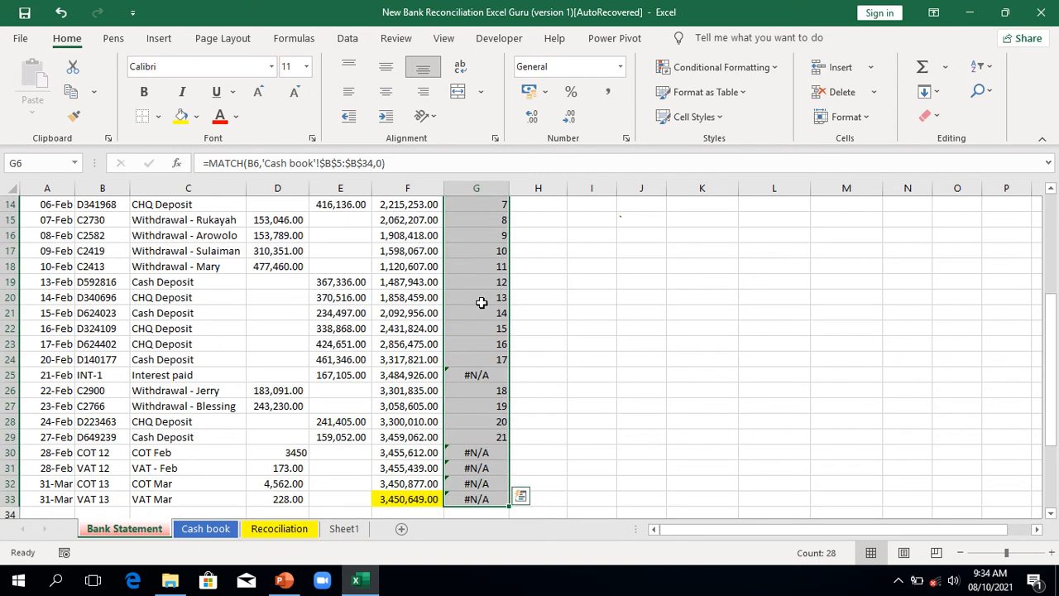
pyautogui.press('Delete')
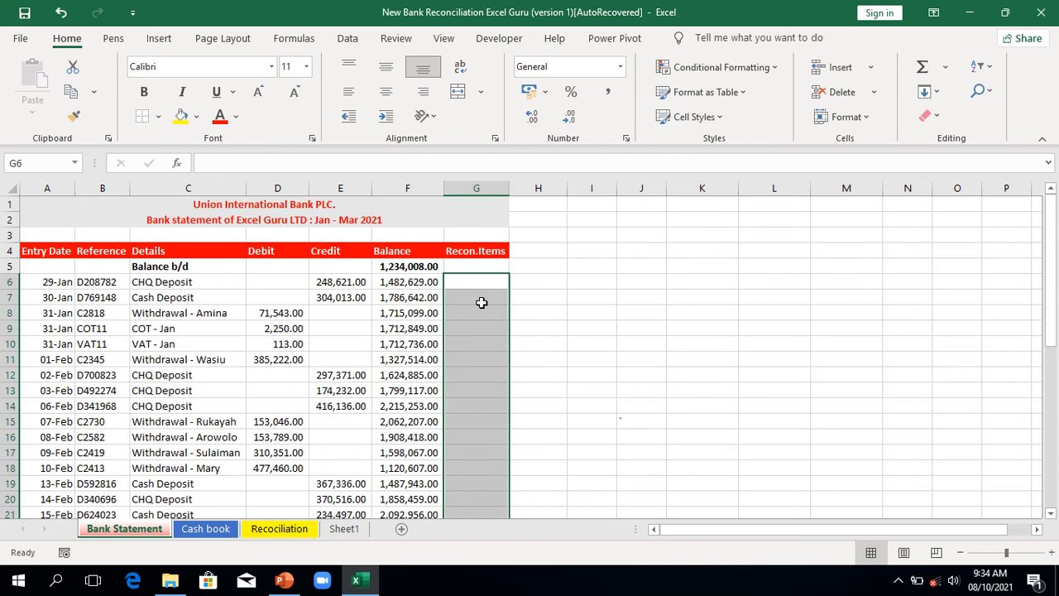
# Enter =IFNA(MATCH(B6,'Cash book'!$B$5:$B$34,0),"Reconciled") in G6 of the Bank Statement sheet.
pyautogui.click(481, 284)
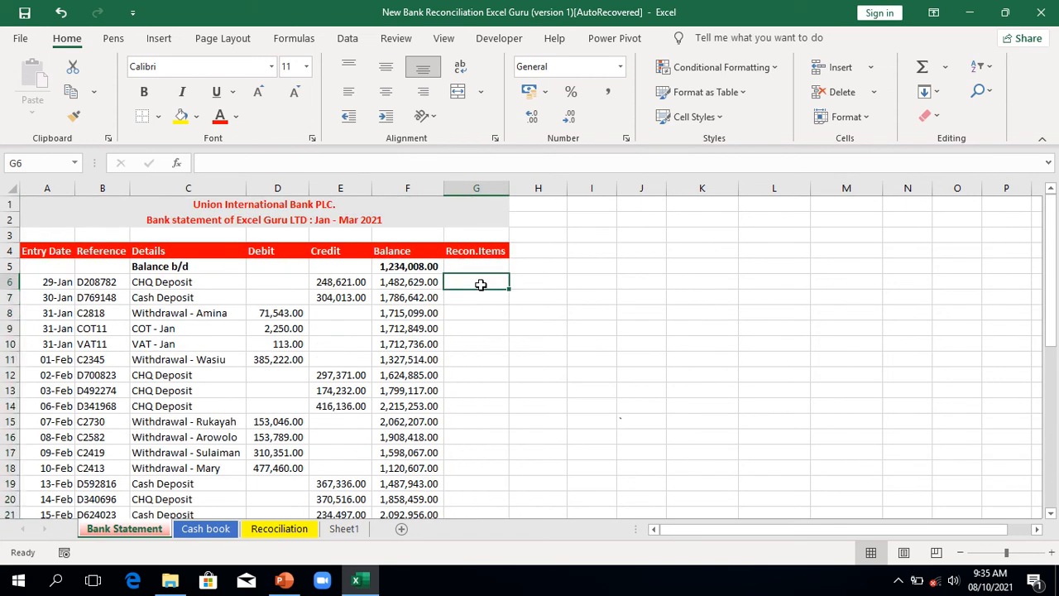
pyautogui.write('=')
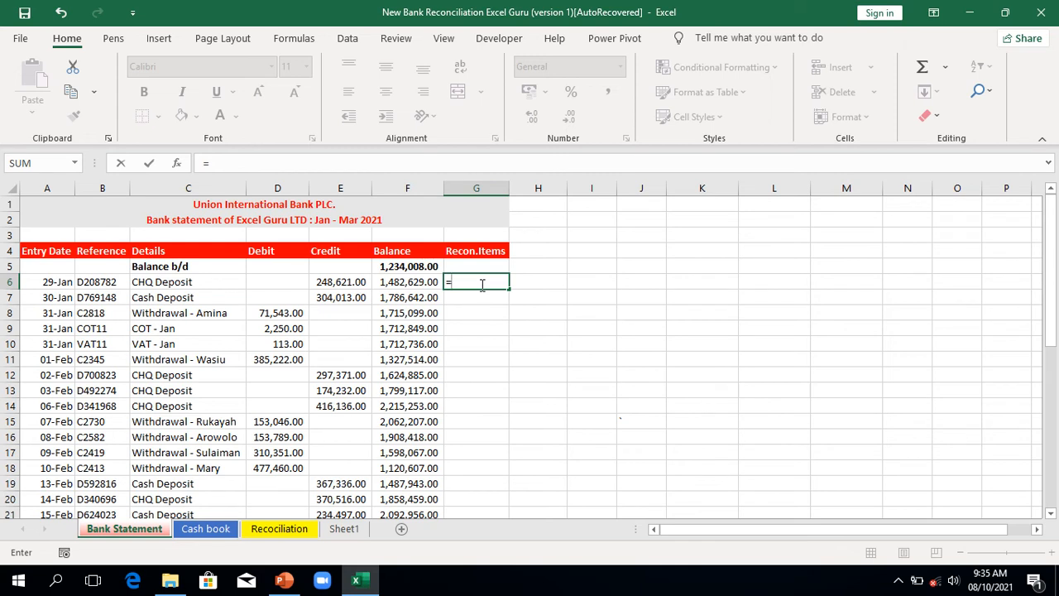
pyautogui.write('if')
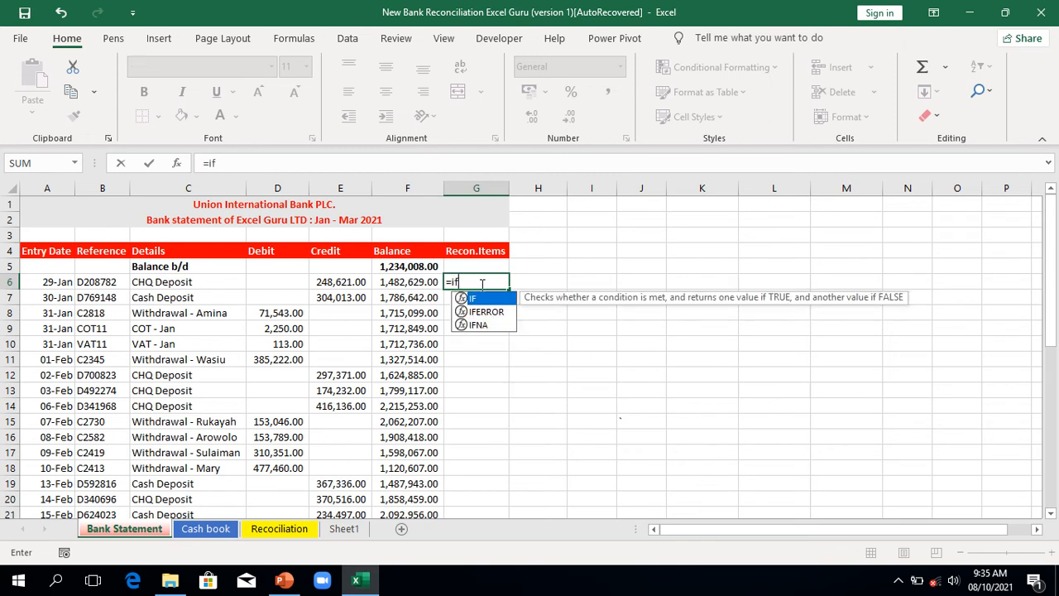
pyautogui.doubleClick(485, 325)
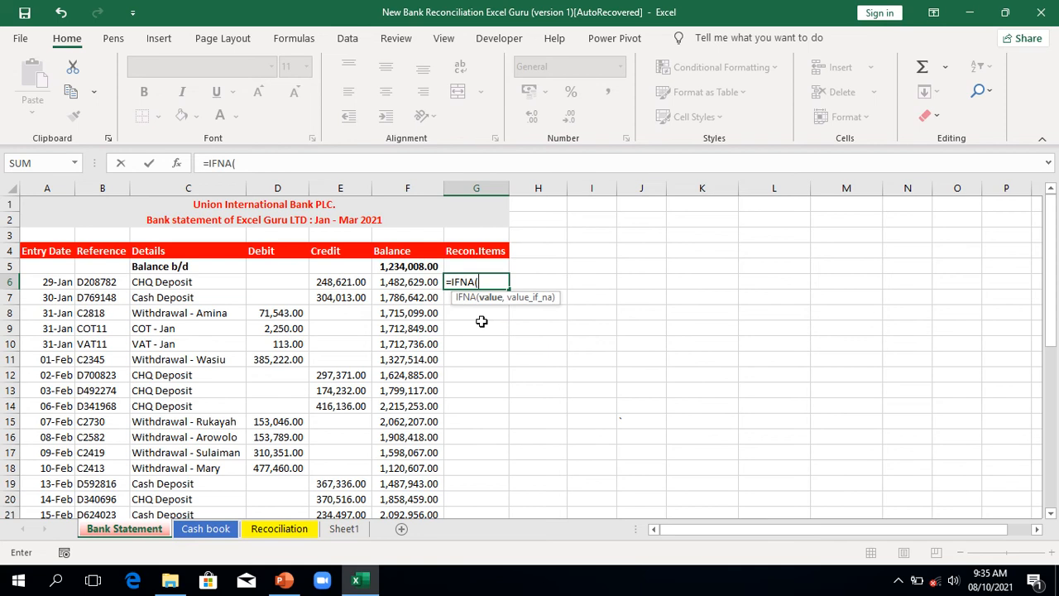
pyautogui.write('mat')
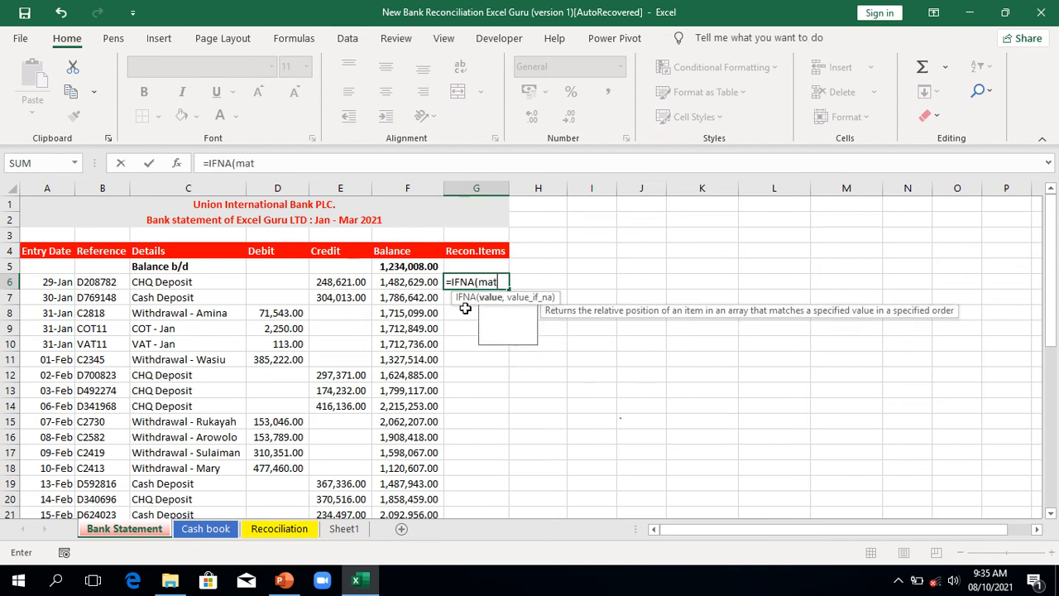
pyautogui.doubleClick(522, 313)
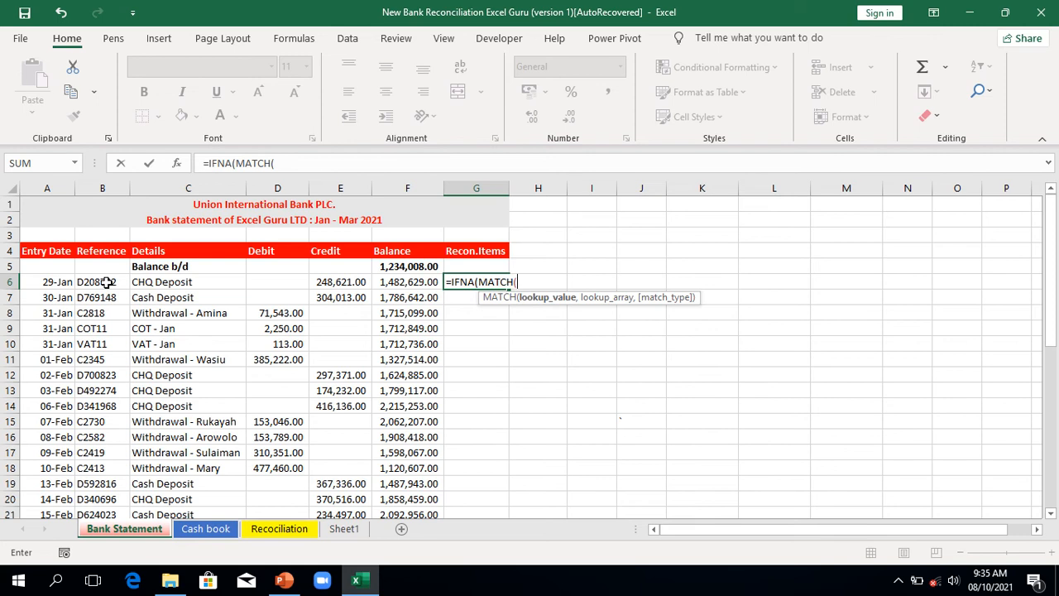
pyautogui.click(106, 281)
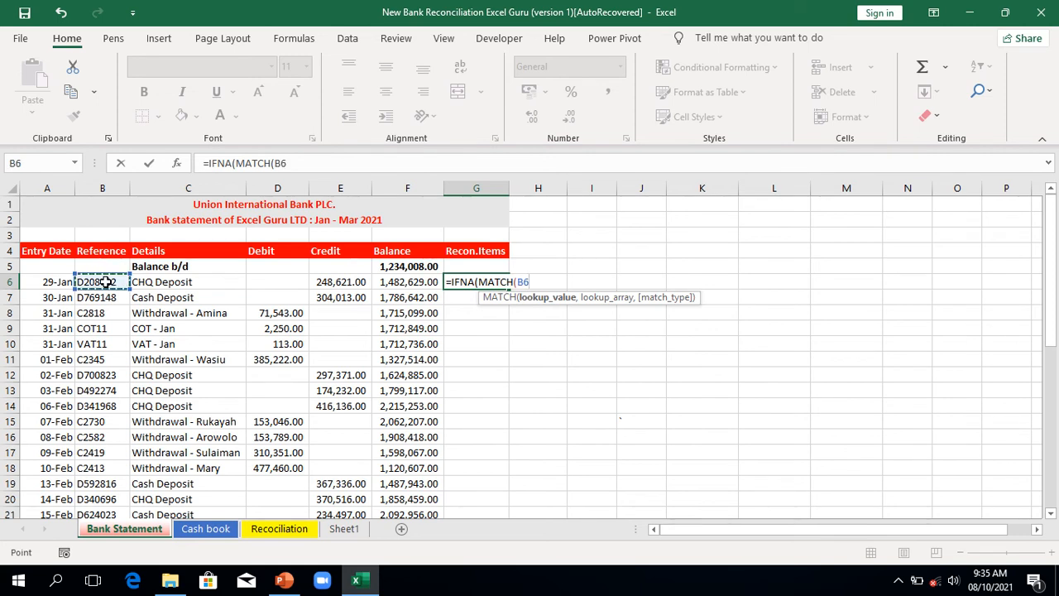
pyautogui.write(',')
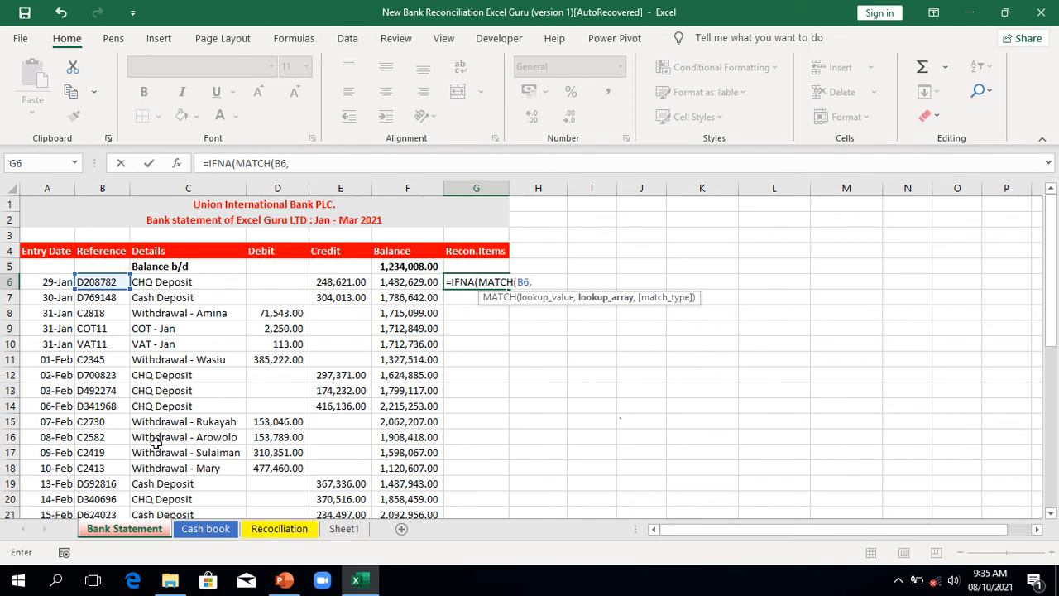
pyautogui.click(209, 529)
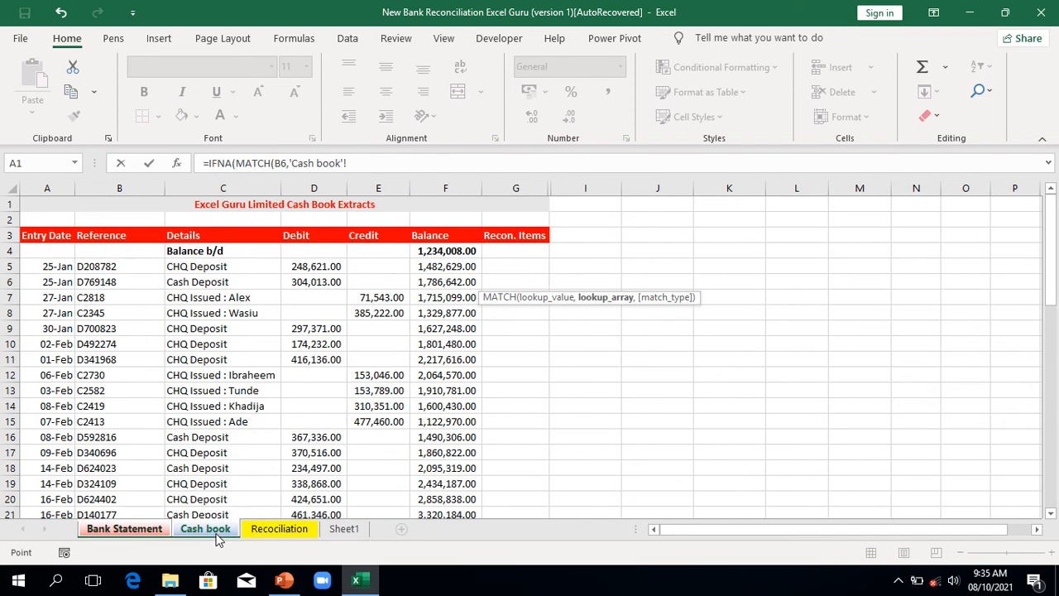
pyautogui.click(129, 269)
pyautogui.hotkey('ctrl', 'shift', 'Down')
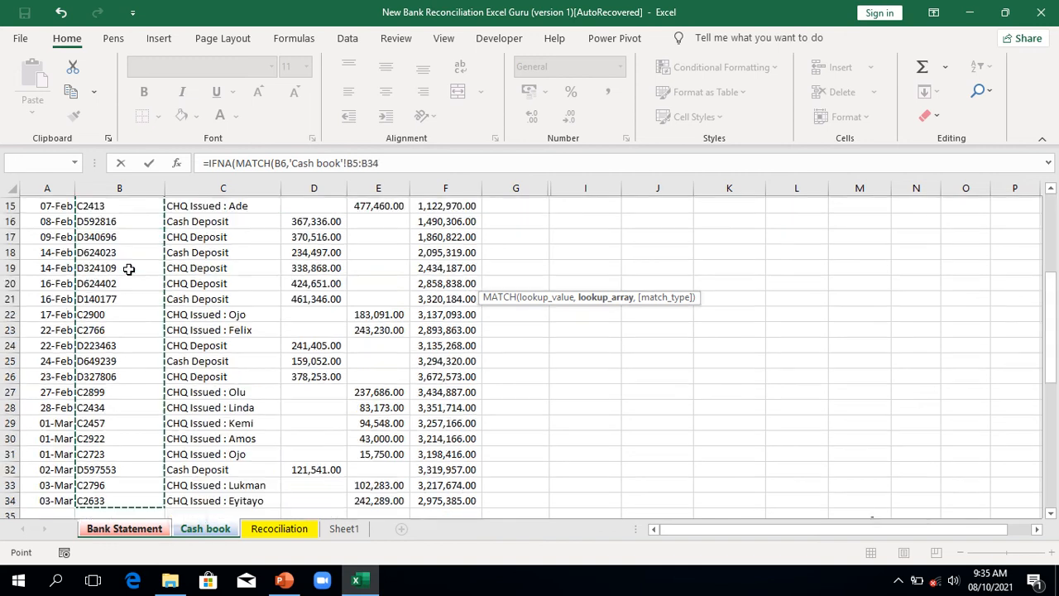
pyautogui.press('F4')
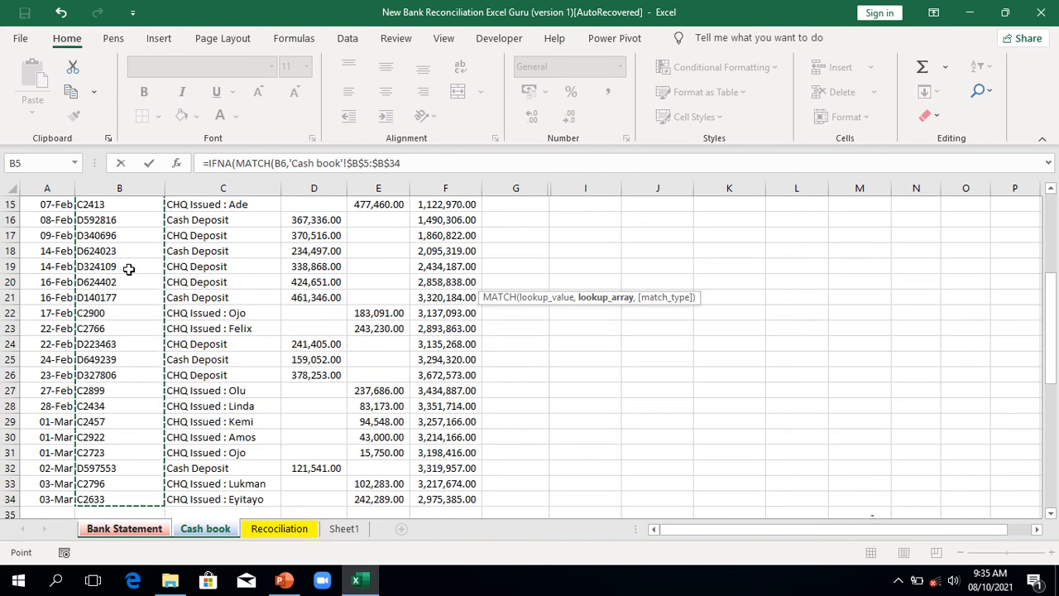
pyautogui.write(',')
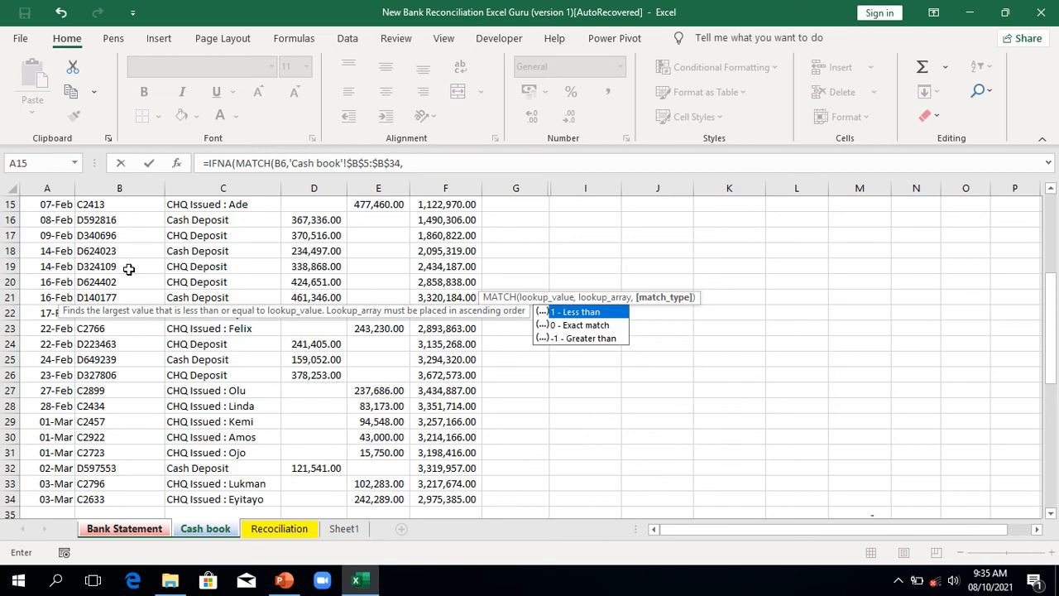
pyautogui.write('0),"Re')
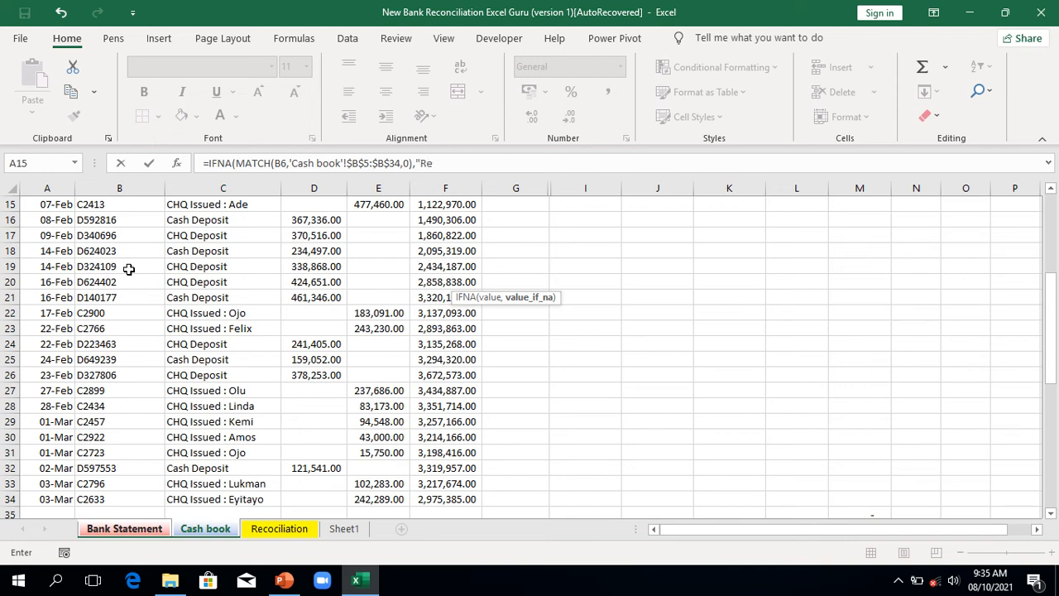
pyautogui.write('conciled")')
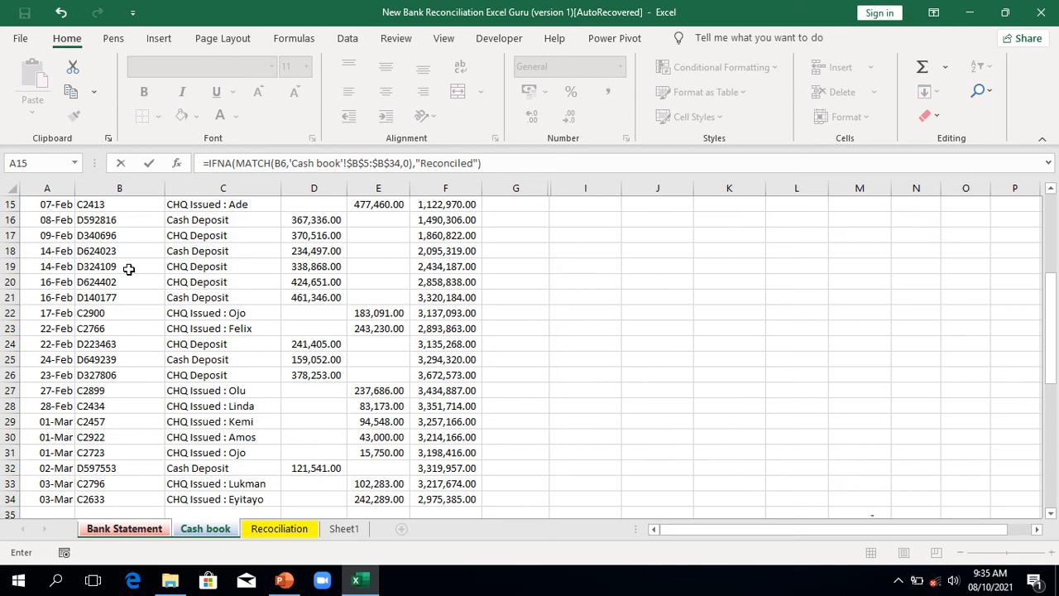
pyautogui.press('Return')
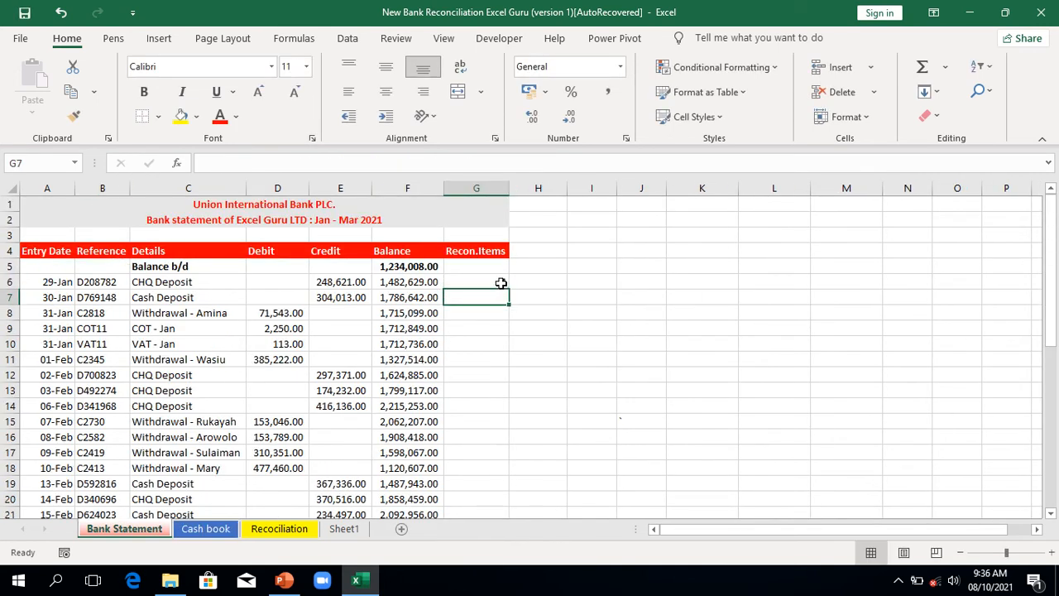
# Fill the IFNA formula from G6 down the Recon.Items column to G33.
pyautogui.click(502, 283)
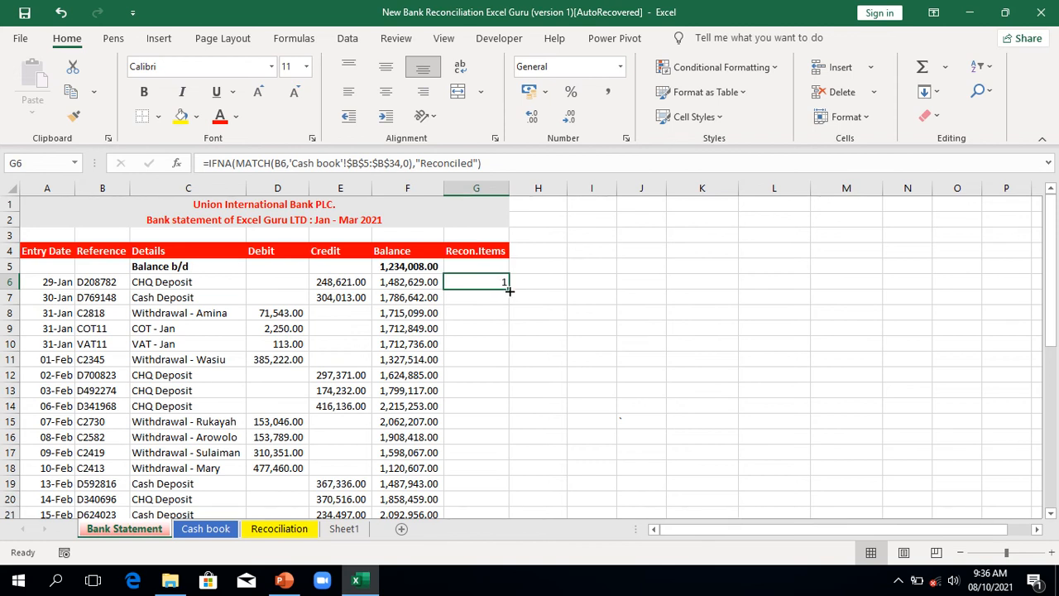
pyautogui.doubleClick(510, 291)
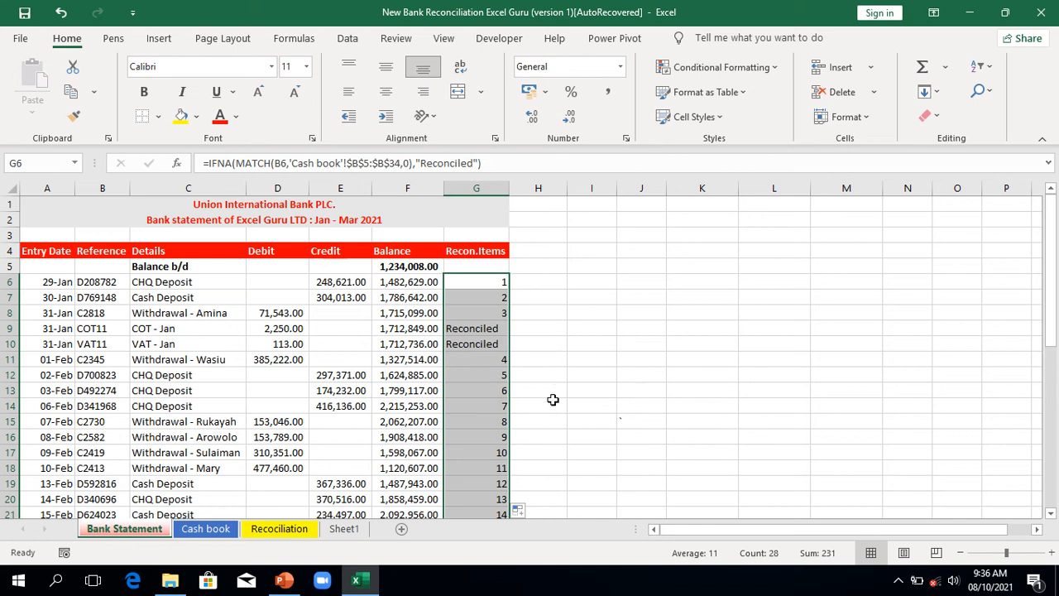
# Review the IFNA results down the Recon.Items column for rows marked Reconciled, and return to the header row.
pyautogui.press('Down')
pyautogui.press('Down')
pyautogui.press('Down')
pyautogui.press('Down')
pyautogui.press('Down')
pyautogui.press('Down')
pyautogui.press('Down')
pyautogui.press('Down')
pyautogui.press('Down')
pyautogui.press('Down')
pyautogui.press('Down')
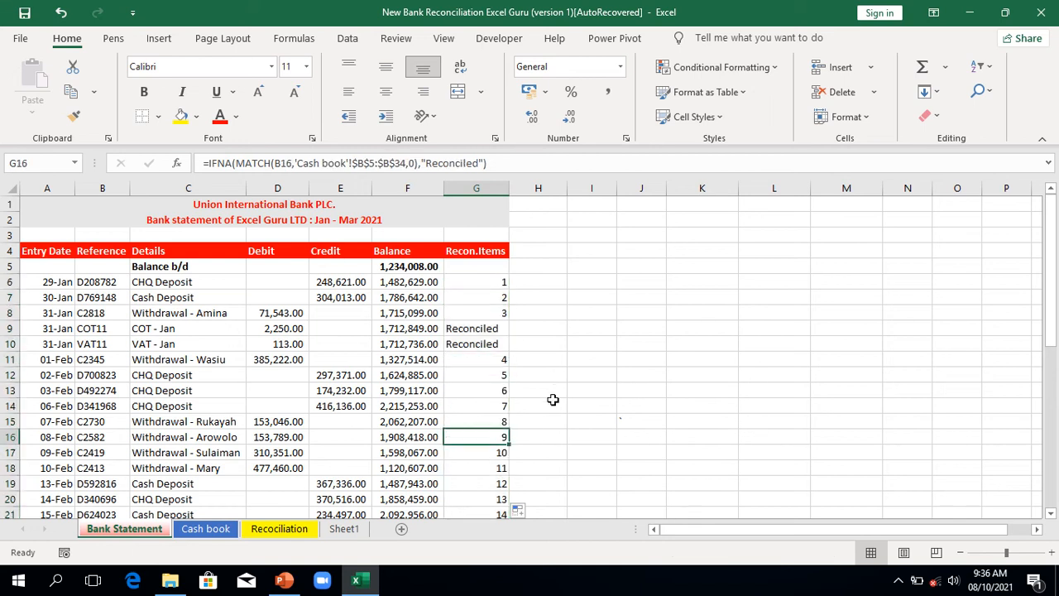
pyautogui.press('Down')
pyautogui.press('Down')
pyautogui.press('Down')
pyautogui.press('Down')
pyautogui.press('Down')
pyautogui.press('Down')
pyautogui.press('Down')
pyautogui.press('Down')
pyautogui.press('Down')
pyautogui.press('Down')
pyautogui.press('Down')
pyautogui.press('Down')
pyautogui.press('Down')
pyautogui.press('Down')
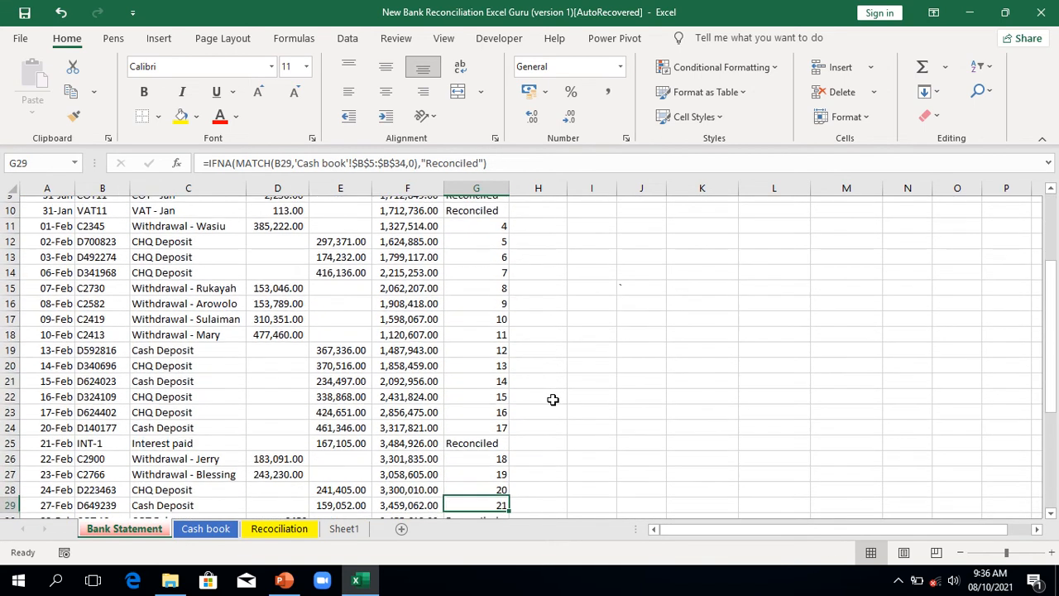
pyautogui.press('Down')
pyautogui.press('Down')
pyautogui.press('Down')
pyautogui.press('Down')
pyautogui.press('Down')
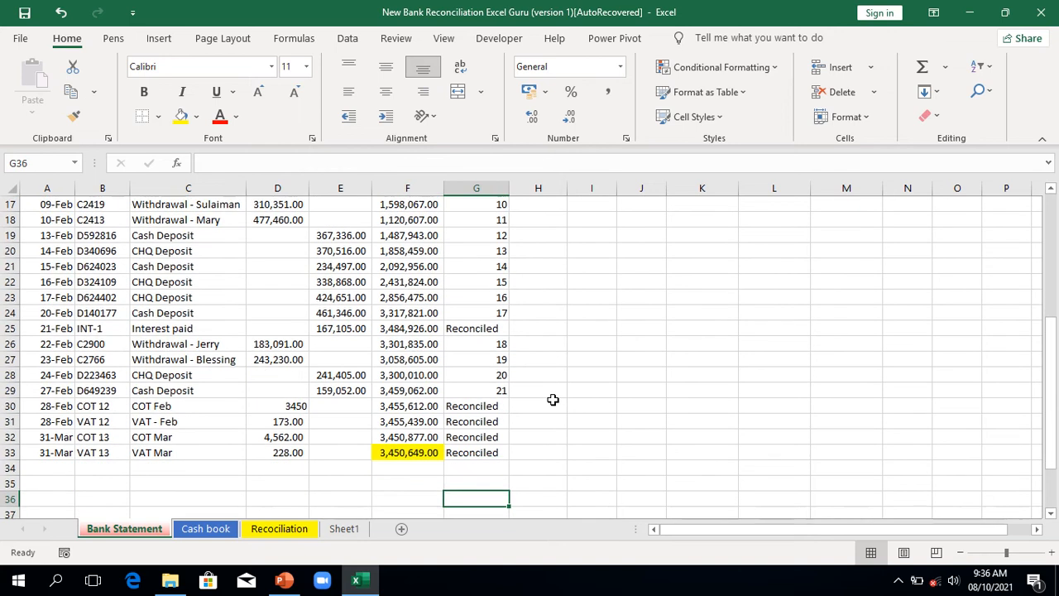
pyautogui.press('Up')
pyautogui.press('Up')
pyautogui.press('Up')
pyautogui.press('Up')
pyautogui.press('Up')
pyautogui.press('Up')
pyautogui.press('Up')
pyautogui.press('Up')
pyautogui.press('Up')
pyautogui.press('Up')
pyautogui.press('Up')
pyautogui.press('Up')
pyautogui.press('Up')
pyautogui.press('Up')
pyautogui.press('Up')
pyautogui.press('Up')
pyautogui.press('Up')
pyautogui.press('Up')
pyautogui.press('Up')
pyautogui.press('Up')
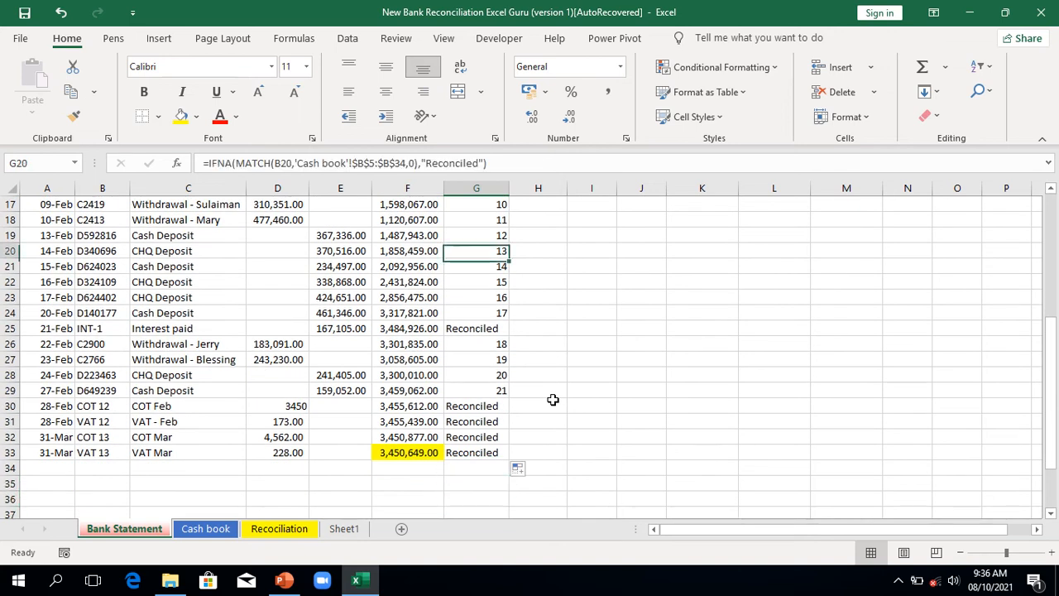
pyautogui.press('Up')
pyautogui.press('Up')
pyautogui.press('Up')
pyautogui.press('Up')
pyautogui.press('Up')
pyautogui.press('Up')
pyautogui.press('Up')
pyautogui.press('Up')
pyautogui.press('Up')
pyautogui.press('Up')
pyautogui.press('Up')
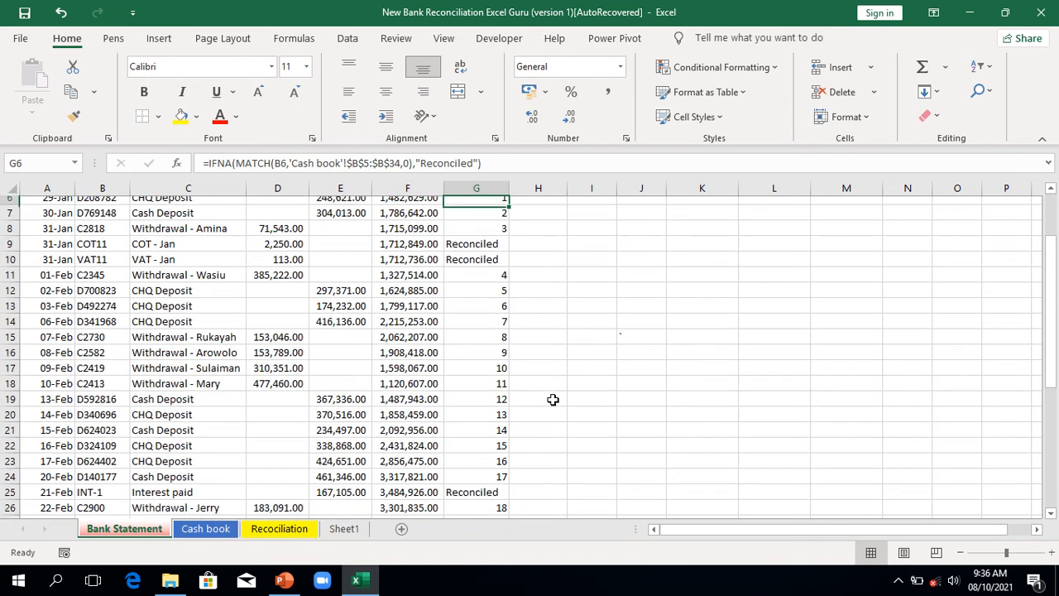
pyautogui.press('Up')
pyautogui.press('Up')
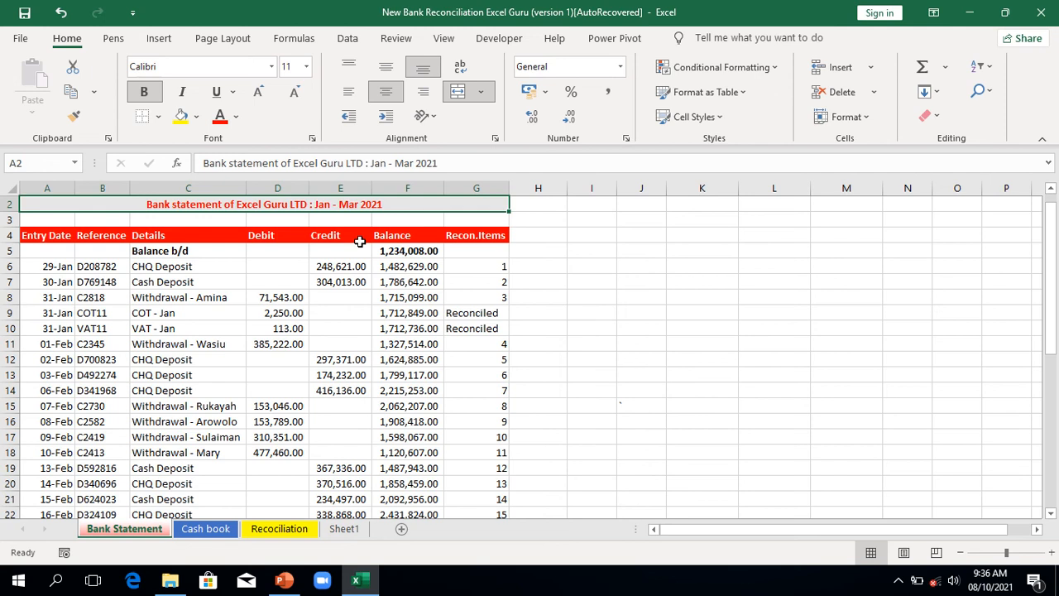
pyautogui.click(406, 237)
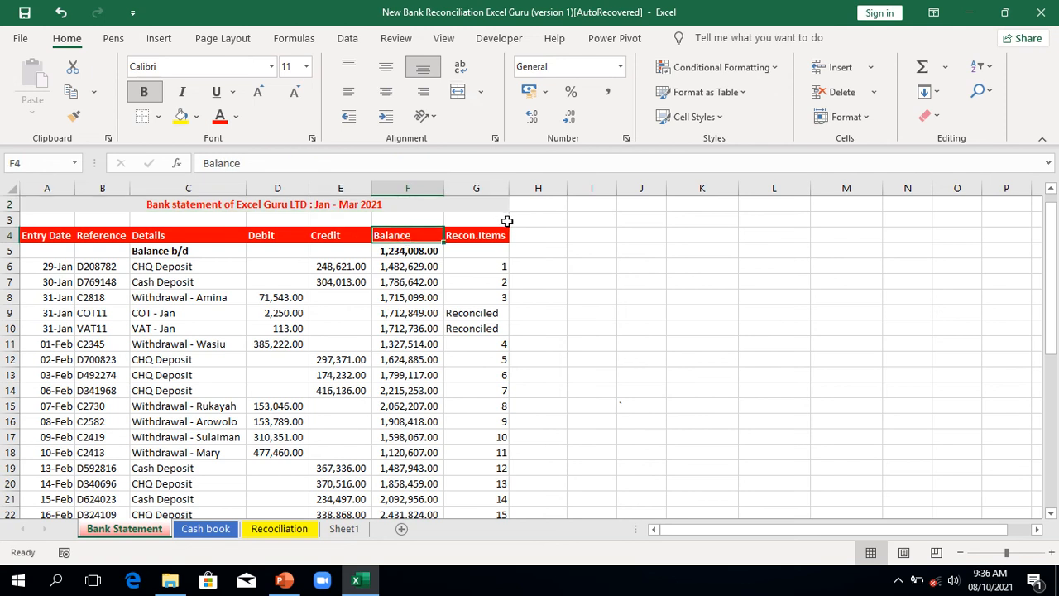
# Add filters to the Bank Statement header row and filter the Recon.Items column to show only Reconciled.
pyautogui.click(985, 68)
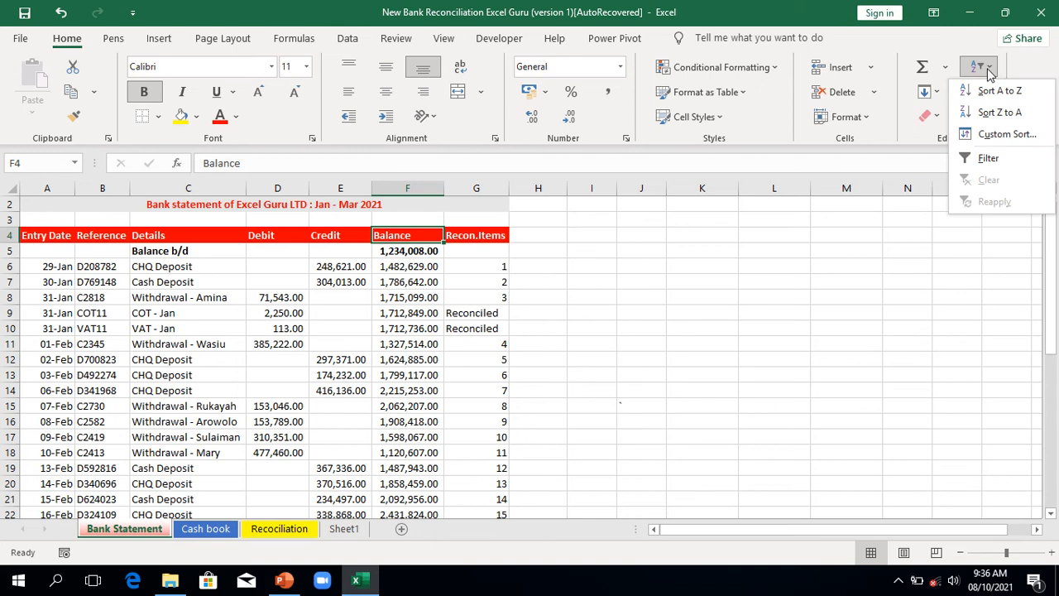
pyautogui.click(986, 158)
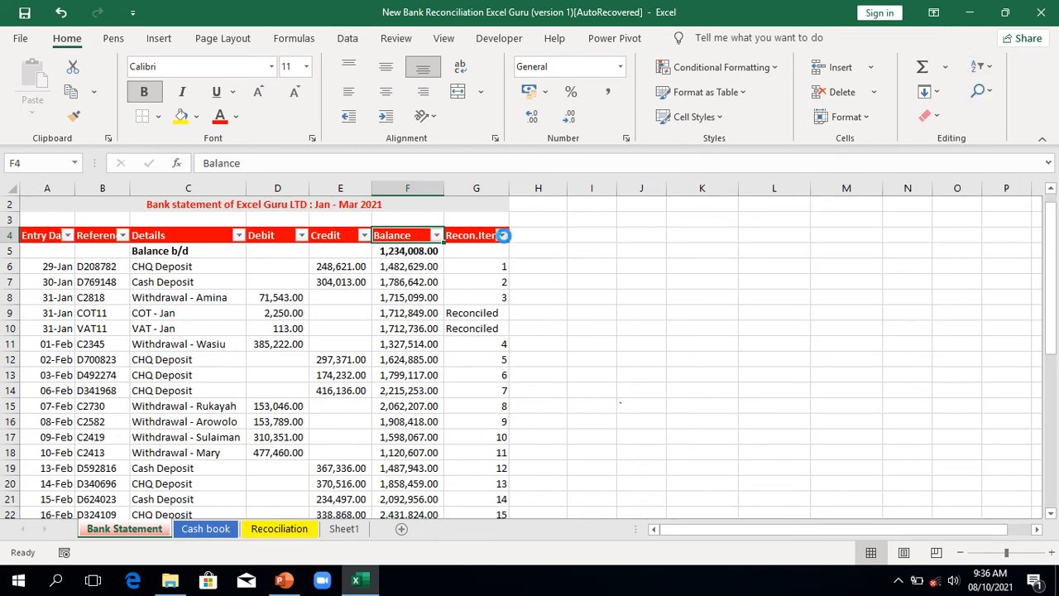
pyautogui.click(503, 236)
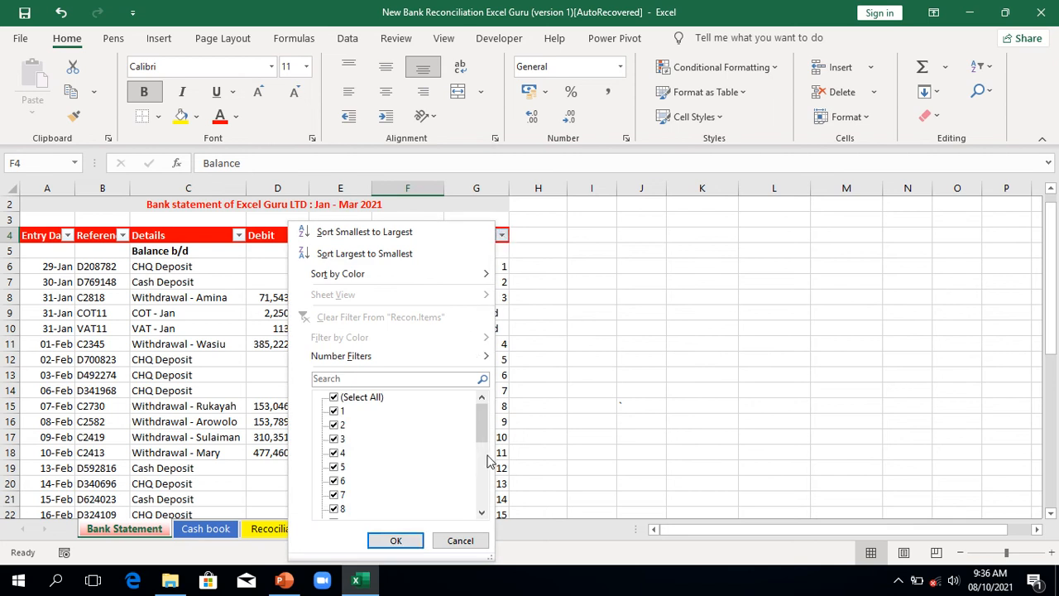
pyautogui.click(335, 398)
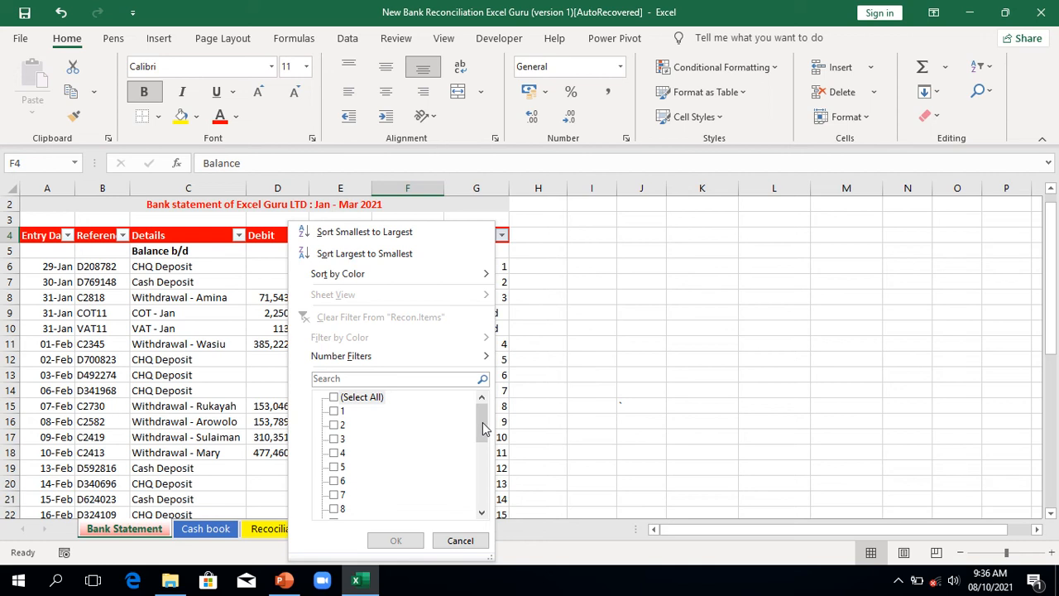
pyautogui.moveTo(484, 428); pyautogui.dragTo(483, 537)
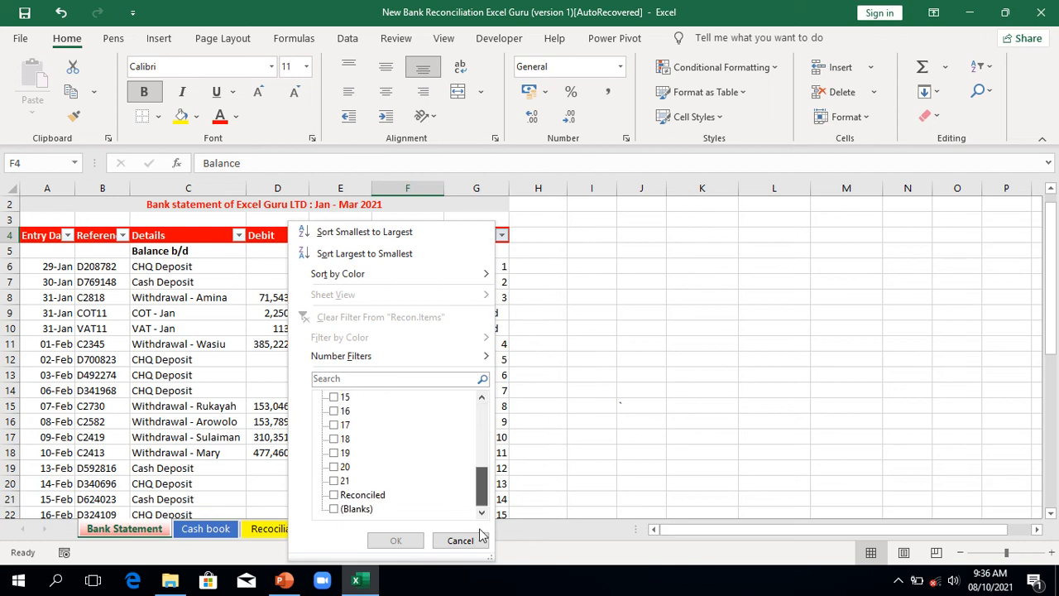
pyautogui.click(334, 495)
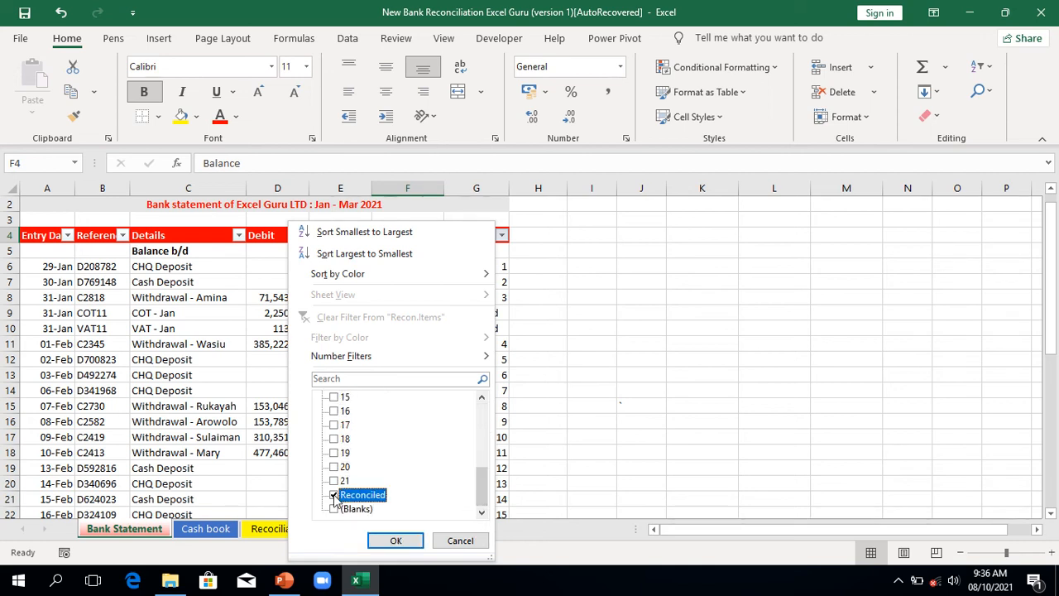
pyautogui.click(396, 540)
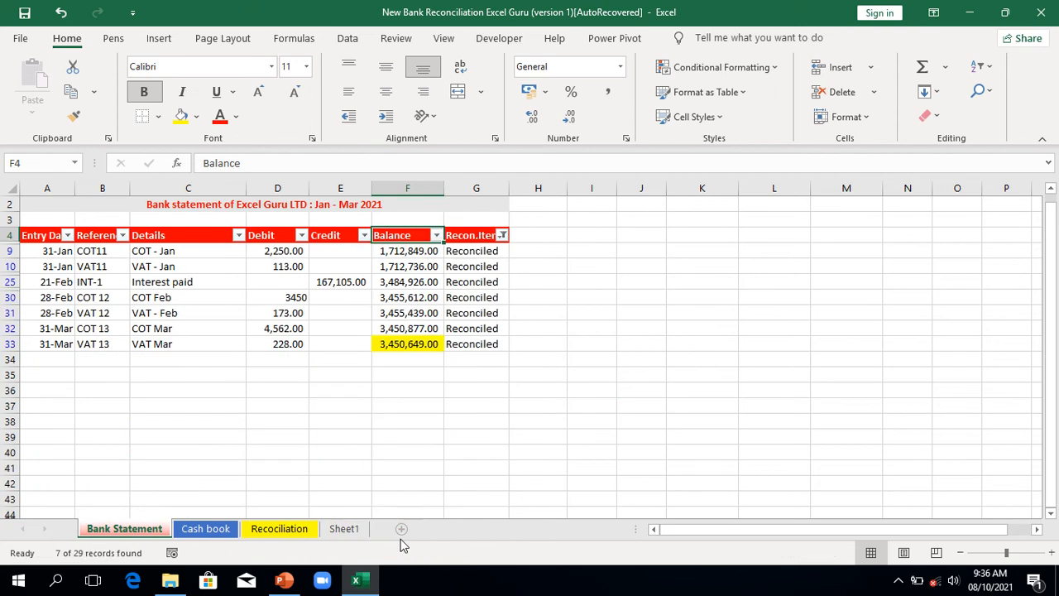
# Enter =IFNA(MATCH(B5,'Bank Statement'!$B$9:$B$33,0),"Reconciled") in G5 of the Cash book sheet.
pyautogui.click(205, 529)
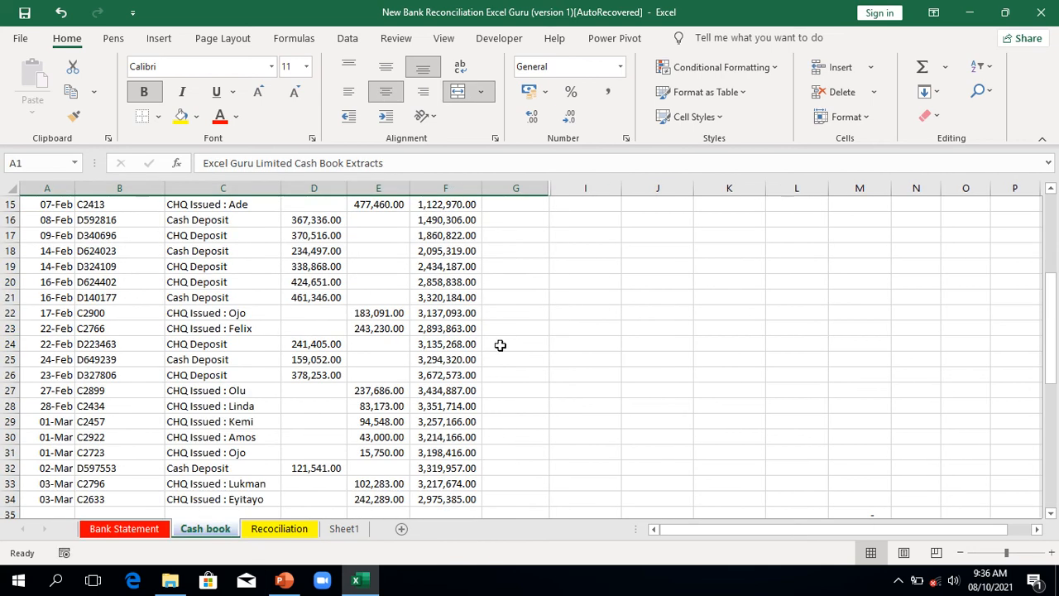
pyautogui.click(512, 205)
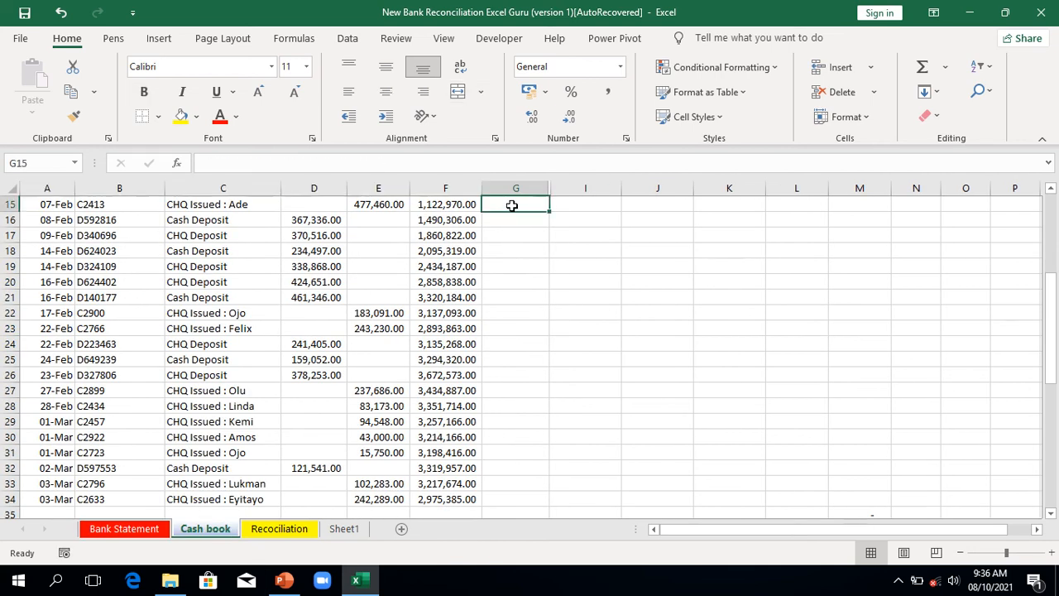
pyautogui.press('Up')
pyautogui.press('Up')
pyautogui.press('Up')
pyautogui.press('Up')
pyautogui.press('Up')
pyautogui.press('Up')
pyautogui.press('Up')
pyautogui.press('Up')
pyautogui.press('Up')
pyautogui.press('Up')
pyautogui.press('Up')
pyautogui.press('Up')
pyautogui.press('Up')
pyautogui.press('Up')
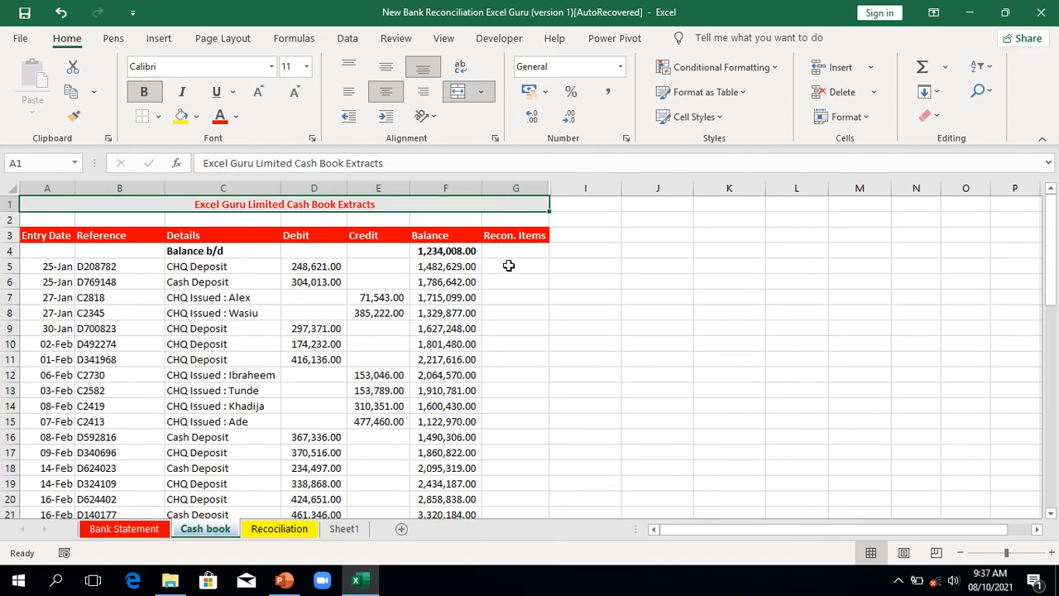
pyautogui.click(508, 266)
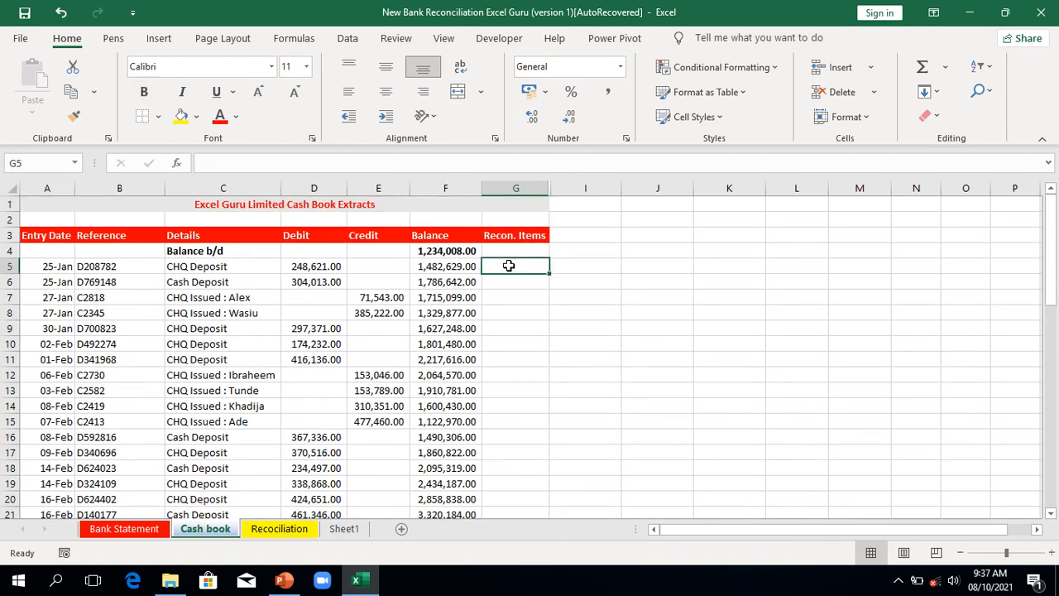
pyautogui.write('=')
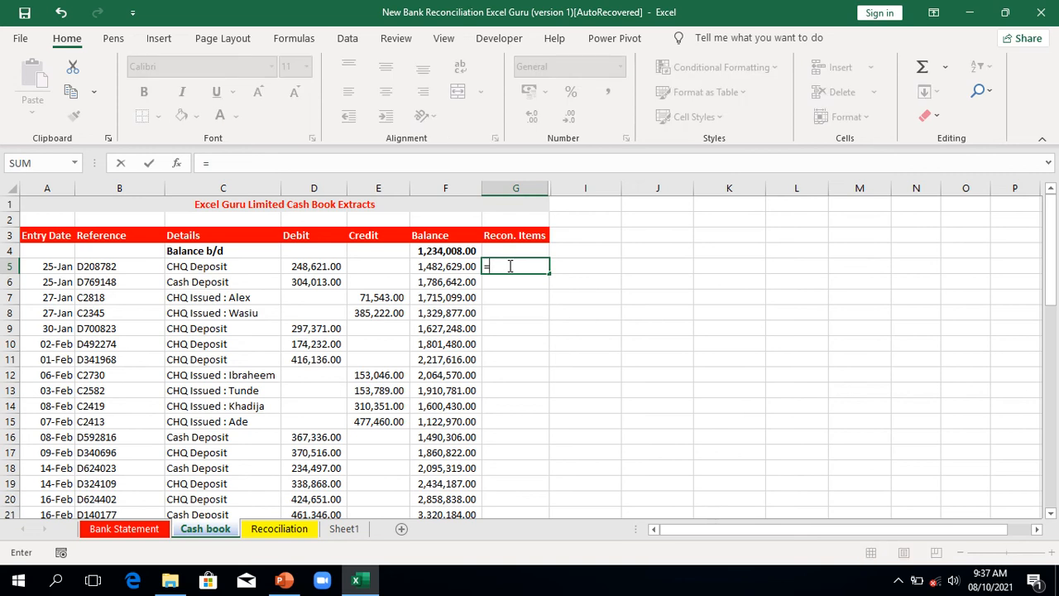
pyautogui.write('if')
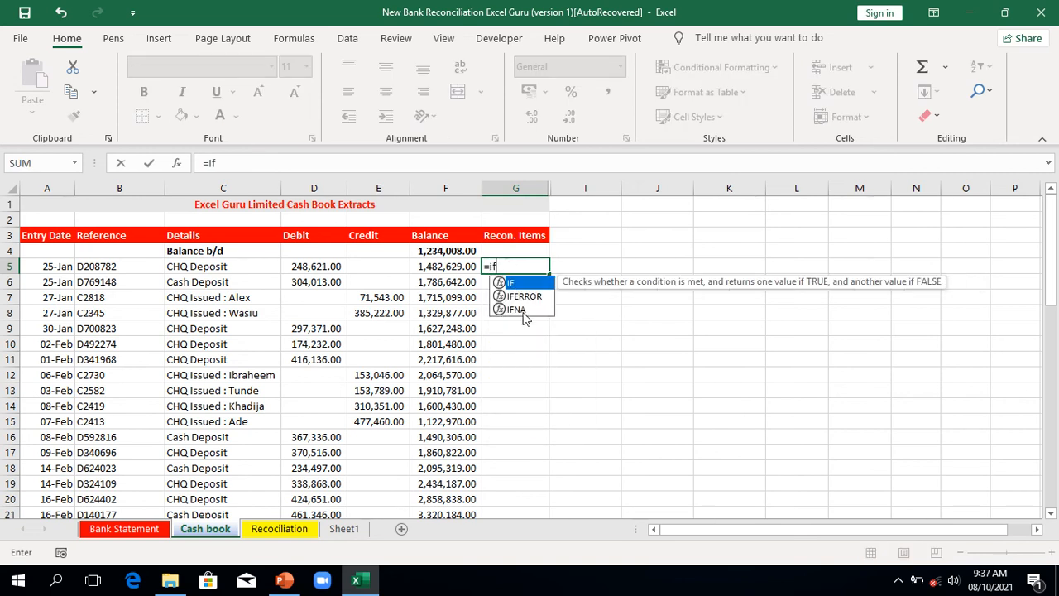
pyautogui.doubleClick(523, 311)
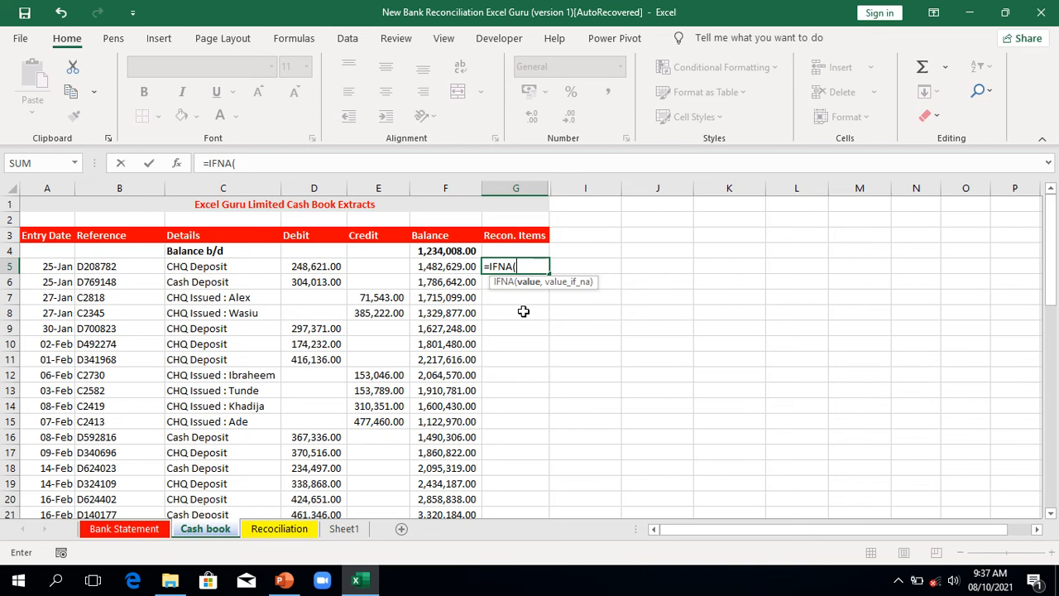
pyautogui.write('mat')
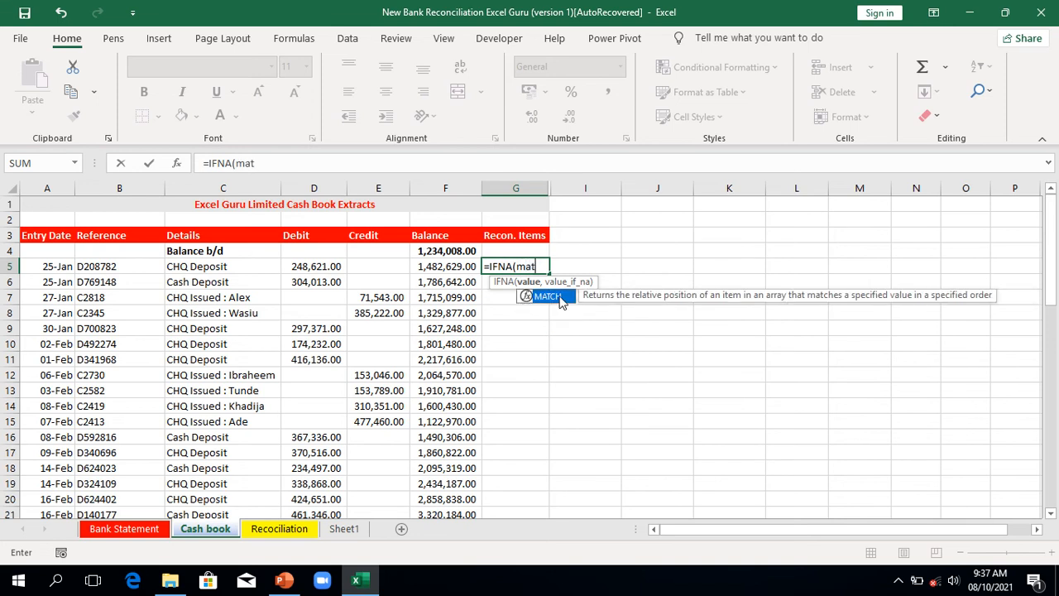
pyautogui.doubleClick(547, 296)
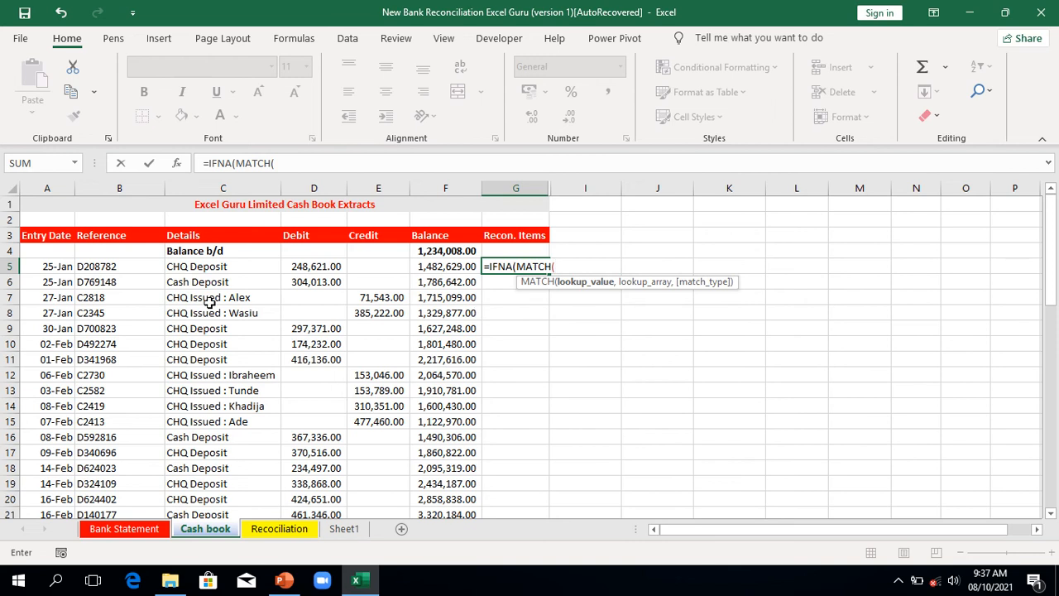
pyautogui.click(93, 267)
pyautogui.write(',')
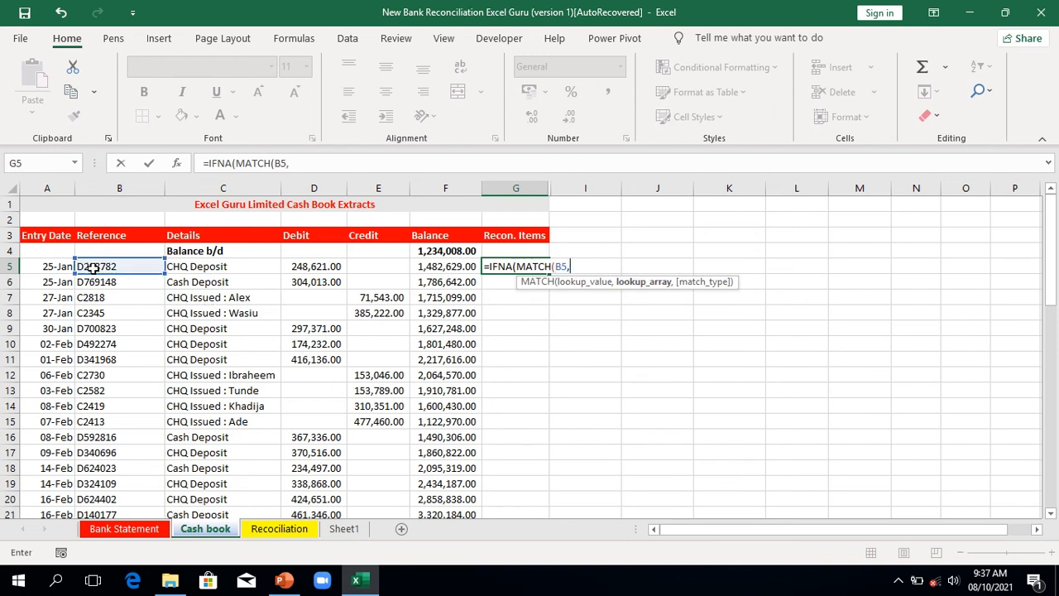
pyautogui.click(123, 534)
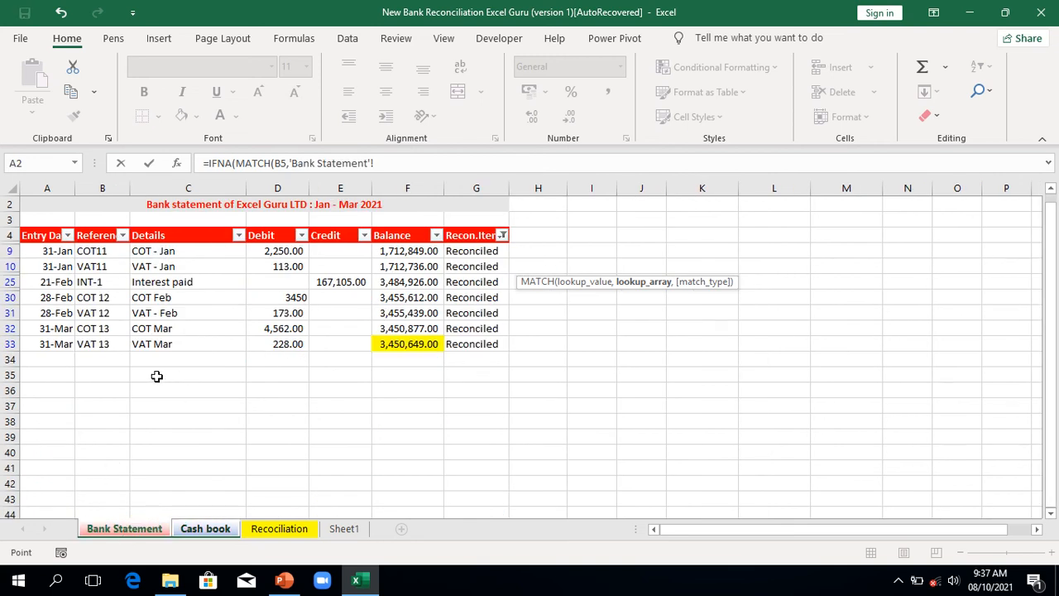
pyautogui.click(104, 346)
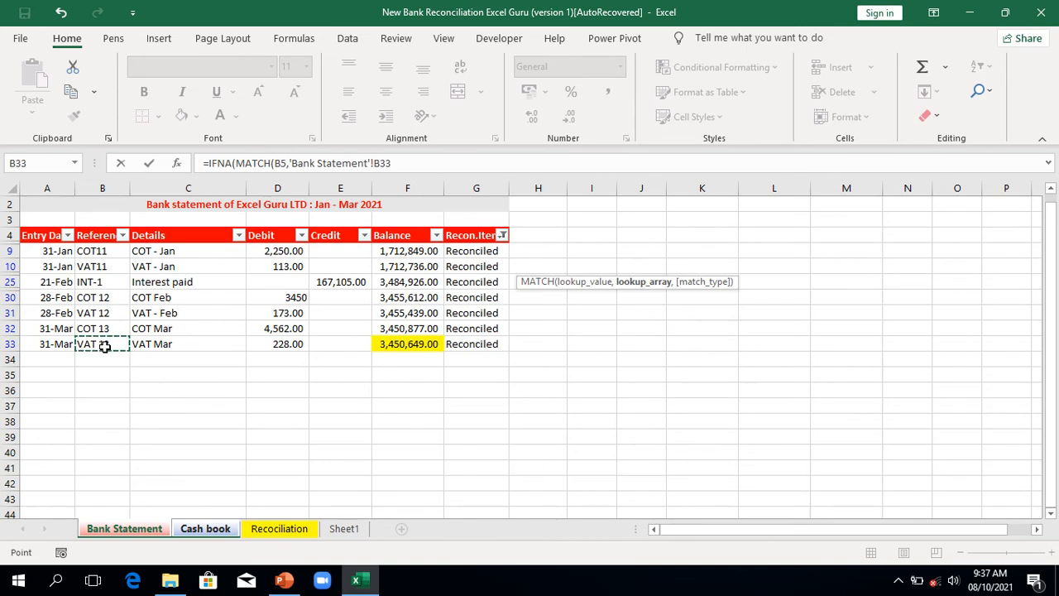
pyautogui.hotkey('ctrl', 'shift', 'Up')
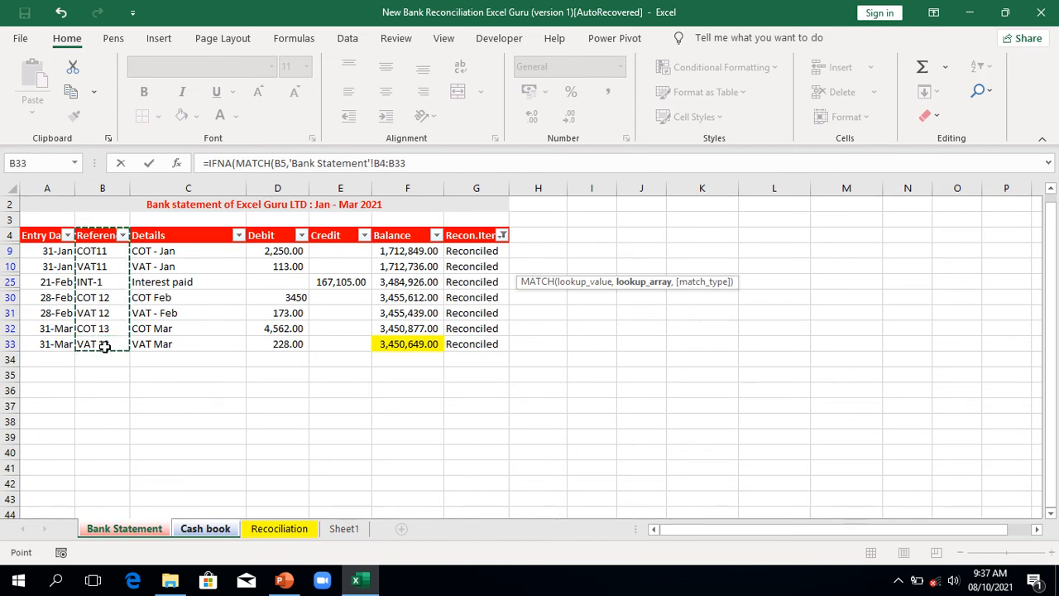
pyautogui.hotkey('shift', 'Down')
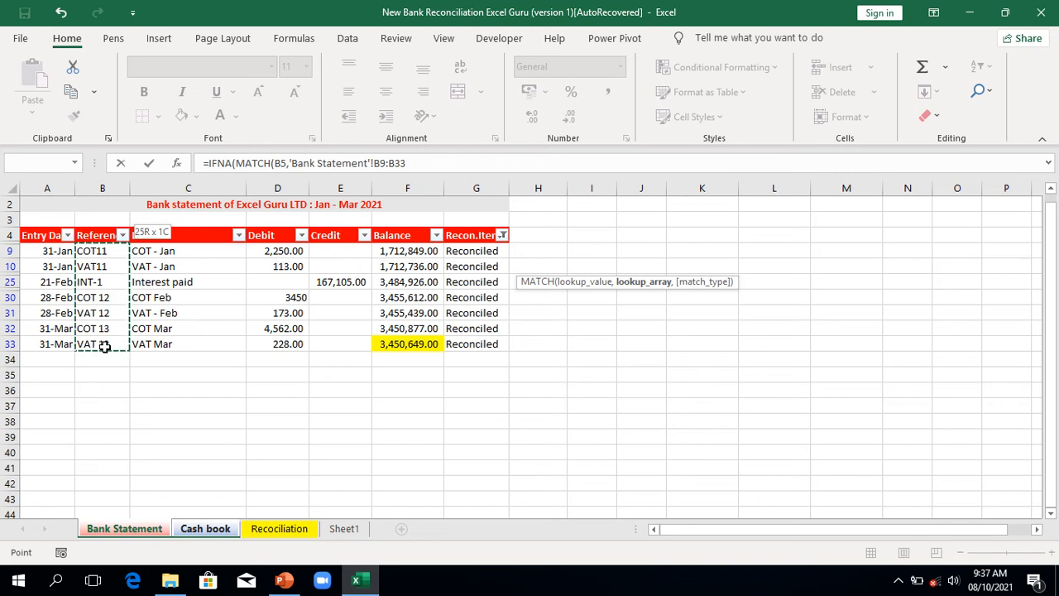
pyautogui.press('F4')
pyautogui.write(',')
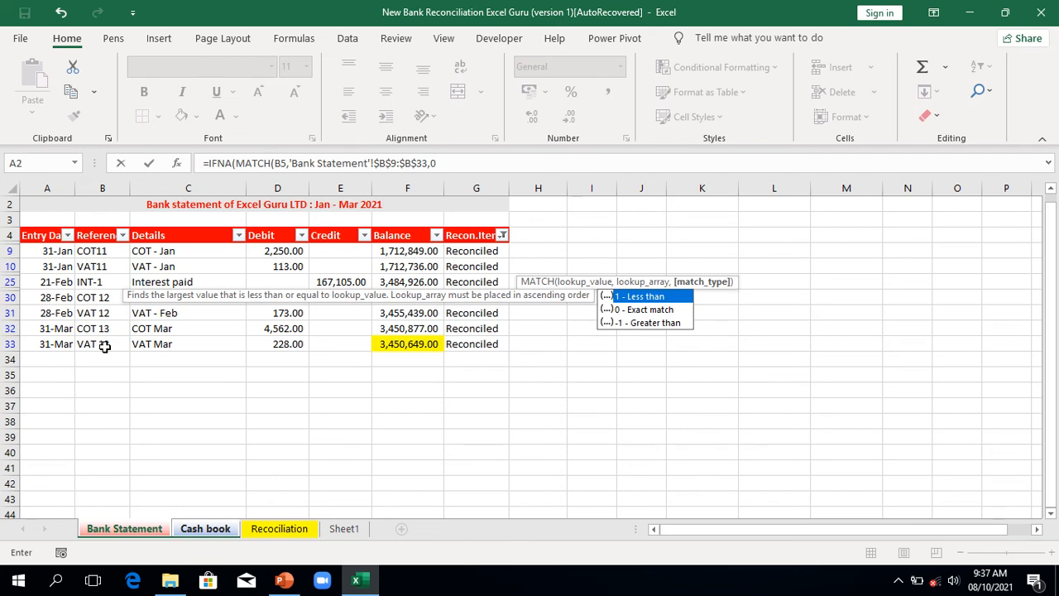
pyautogui.write('0)')
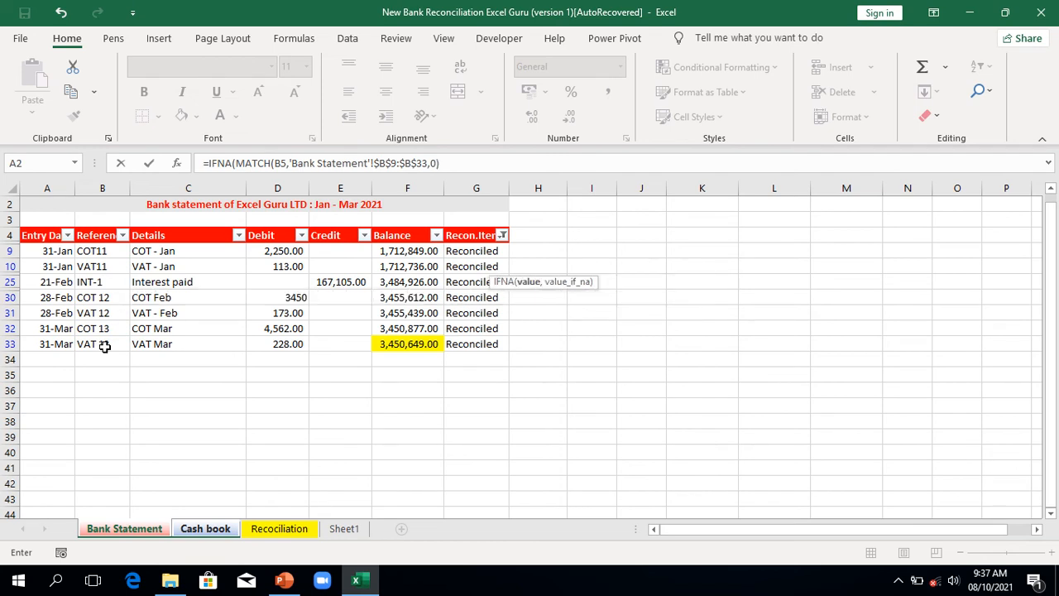
pyautogui.write(',"Reconciled')
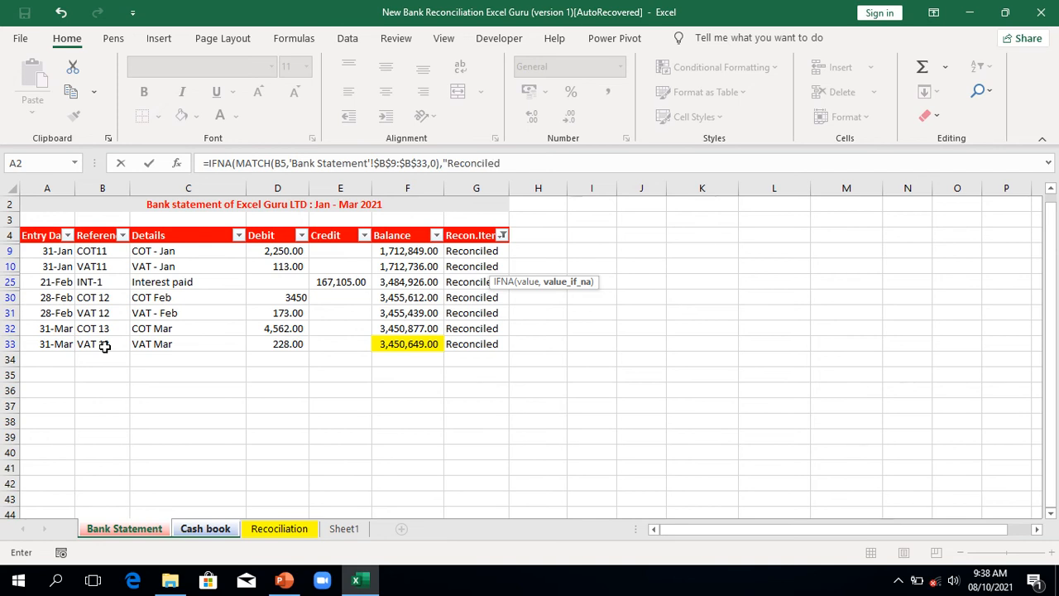
pyautogui.write(')')
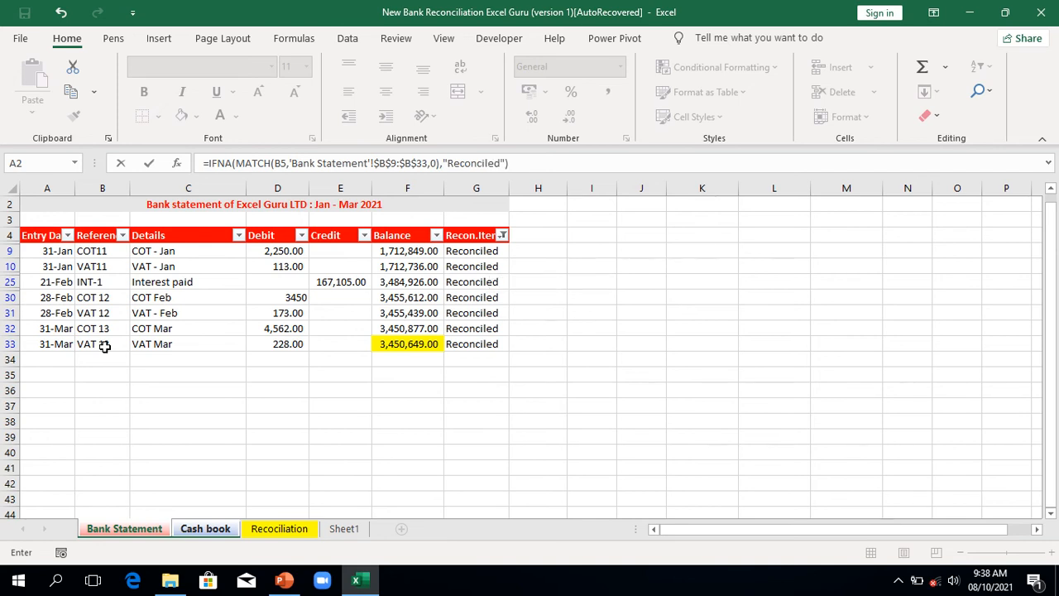
pyautogui.press('Return')
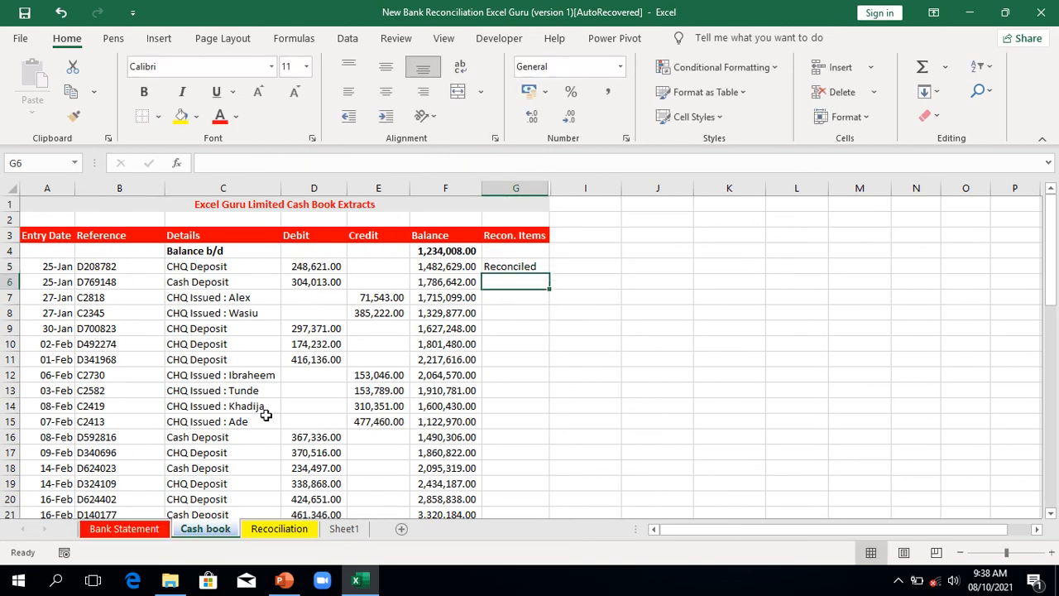
# Delete the IFNA formula from G5 of the Cash book sheet.
pyautogui.click(540, 266)
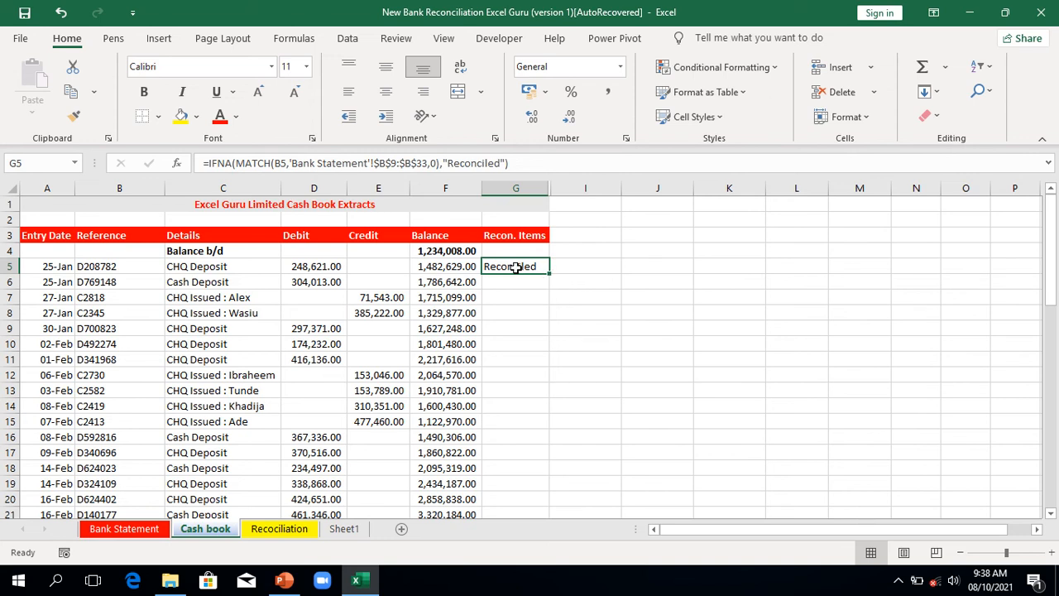
pyautogui.press('Delete')
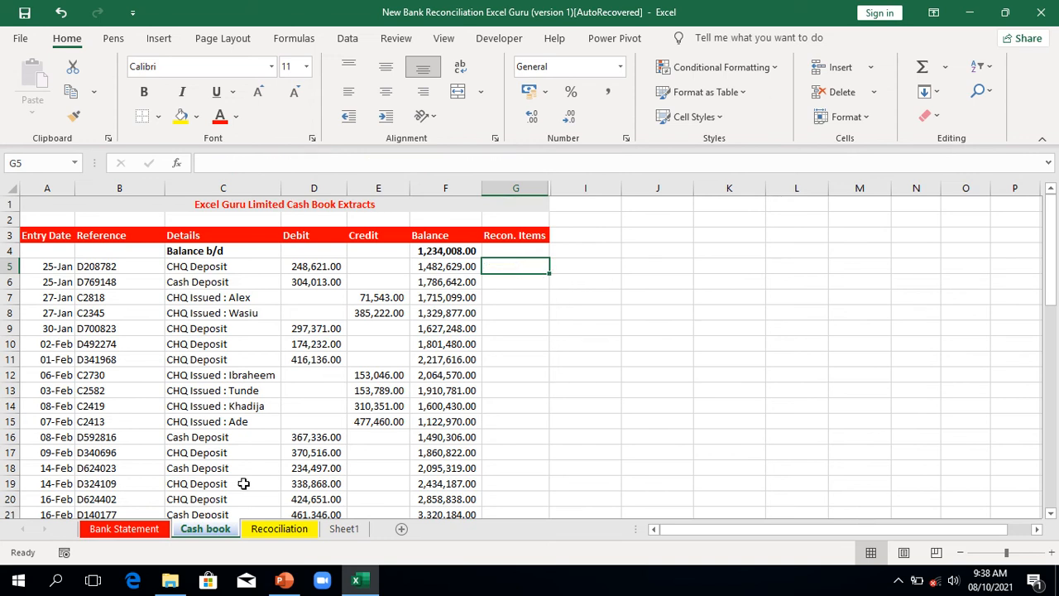
# Reset the Recon.Items filter on the Bank Statement sheet to show all values.
pyautogui.click(153, 530)
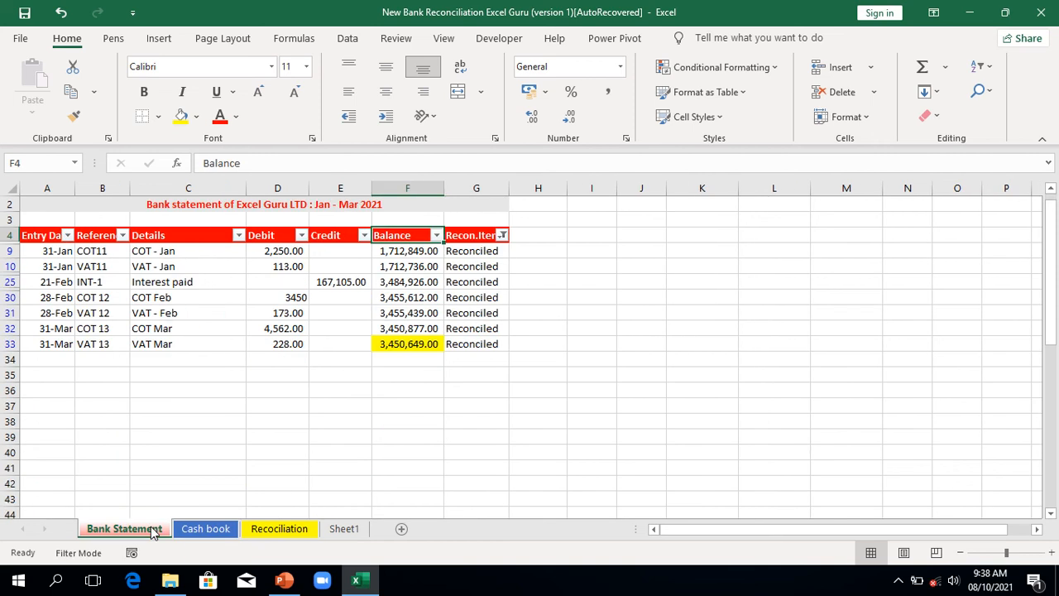
pyautogui.click(503, 236)
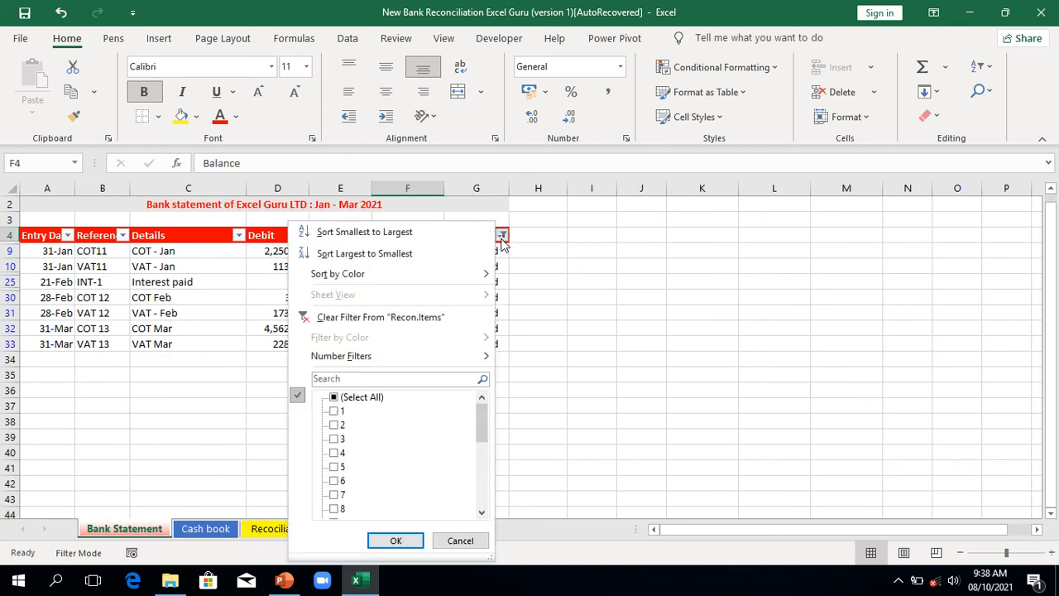
pyautogui.click(336, 398)
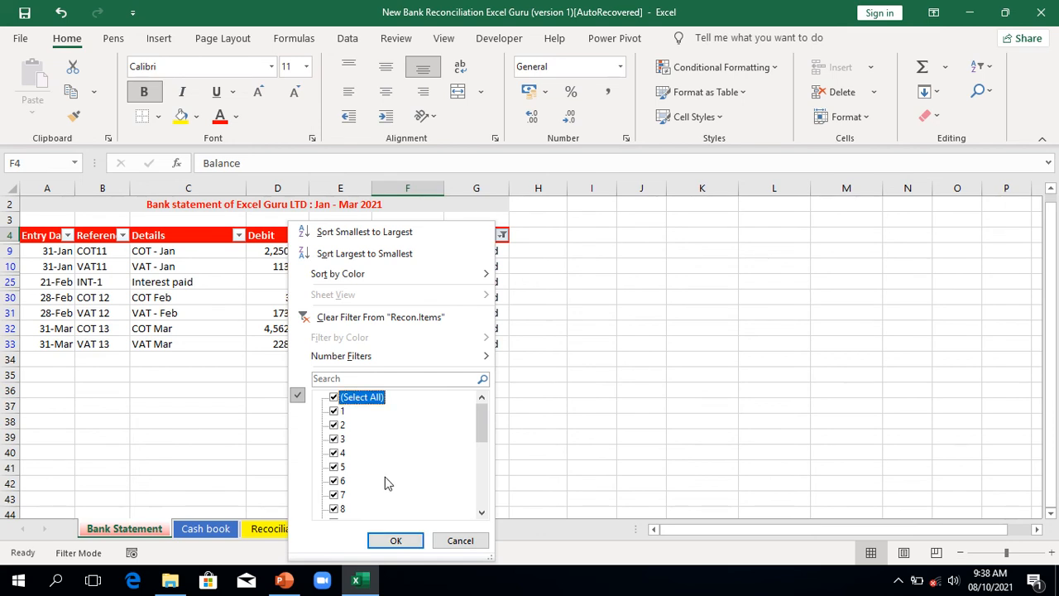
pyautogui.click(397, 541)
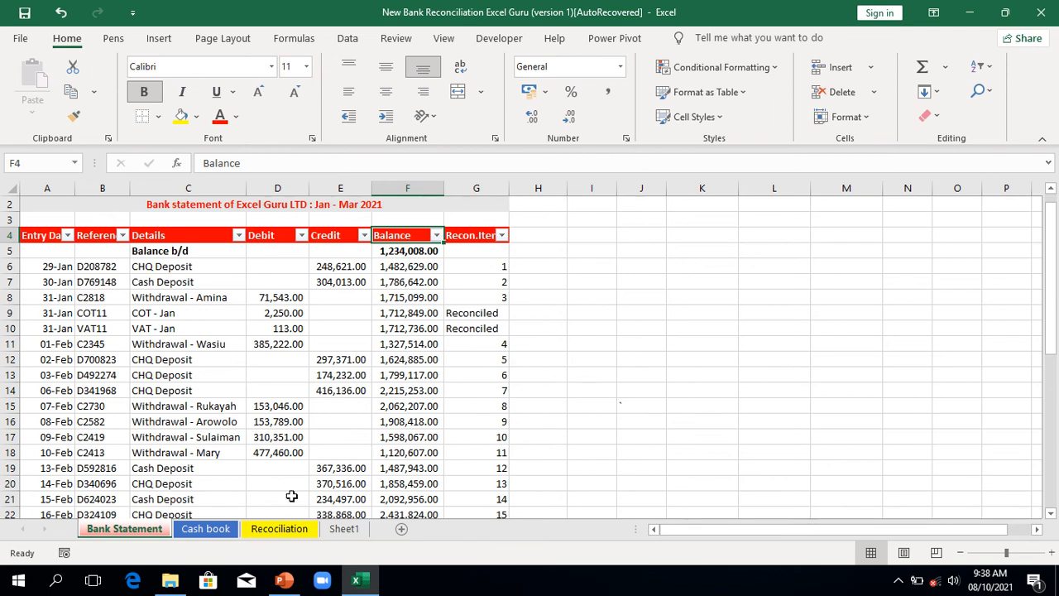
# Begin an IFNA formula in G5 of the Cash book sheet with a nested MATCH that looks up B5.
pyautogui.click(220, 535)
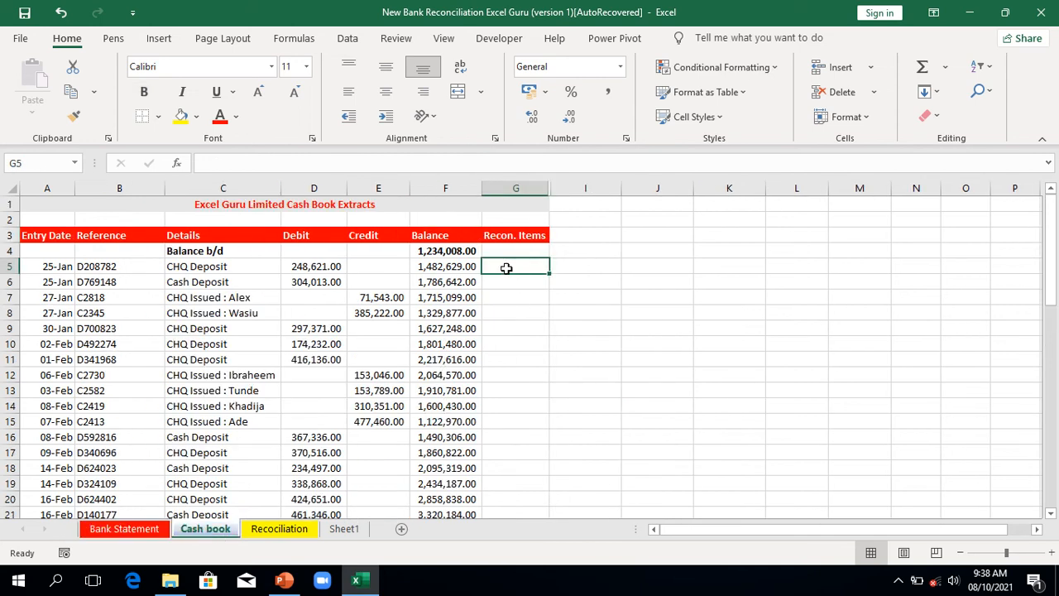
pyautogui.write('=i')
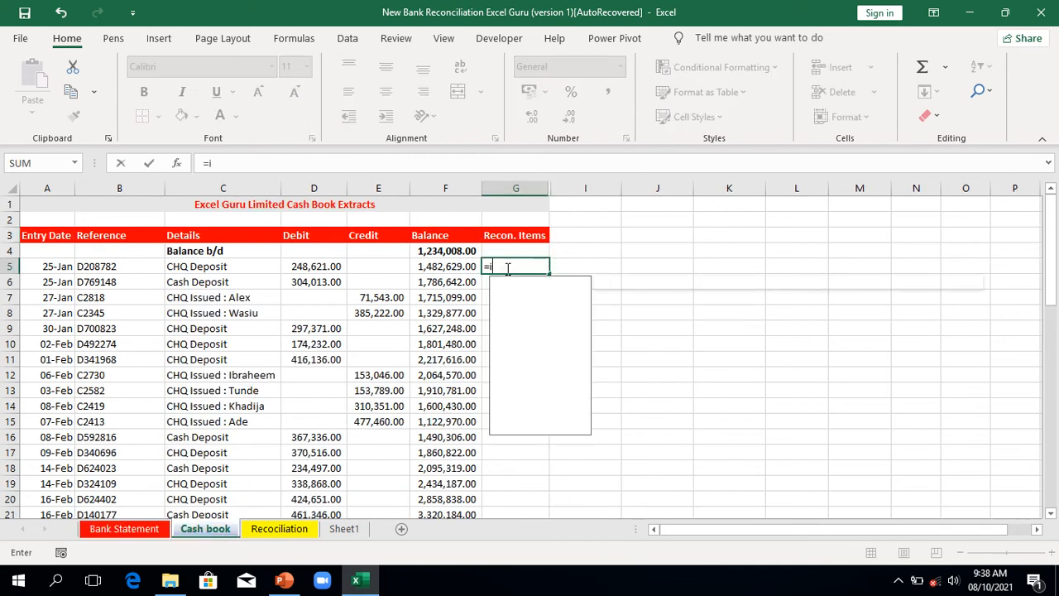
pyautogui.write('f')
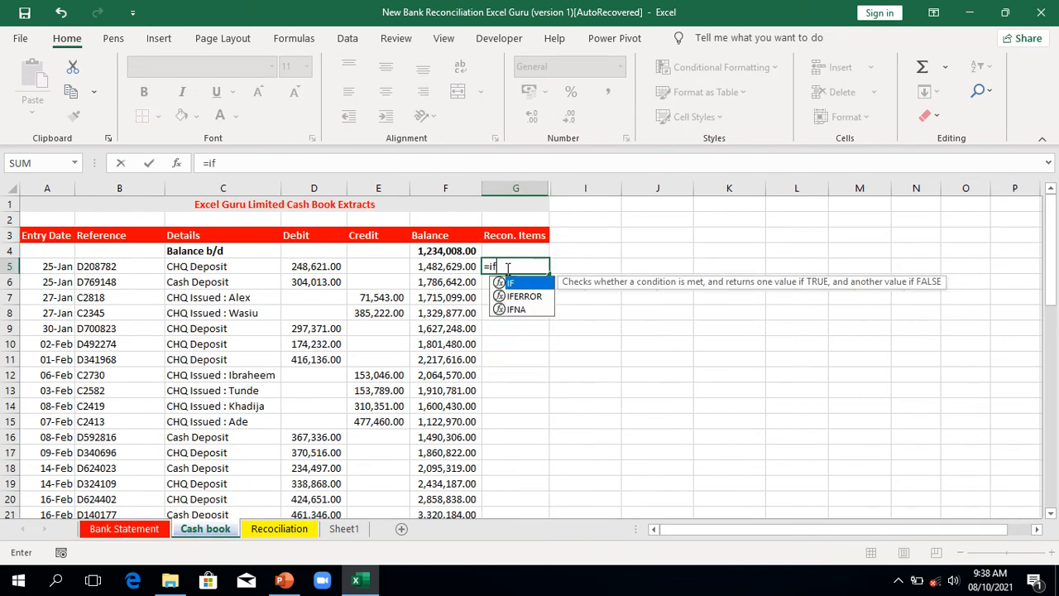
pyautogui.doubleClick(530, 310)
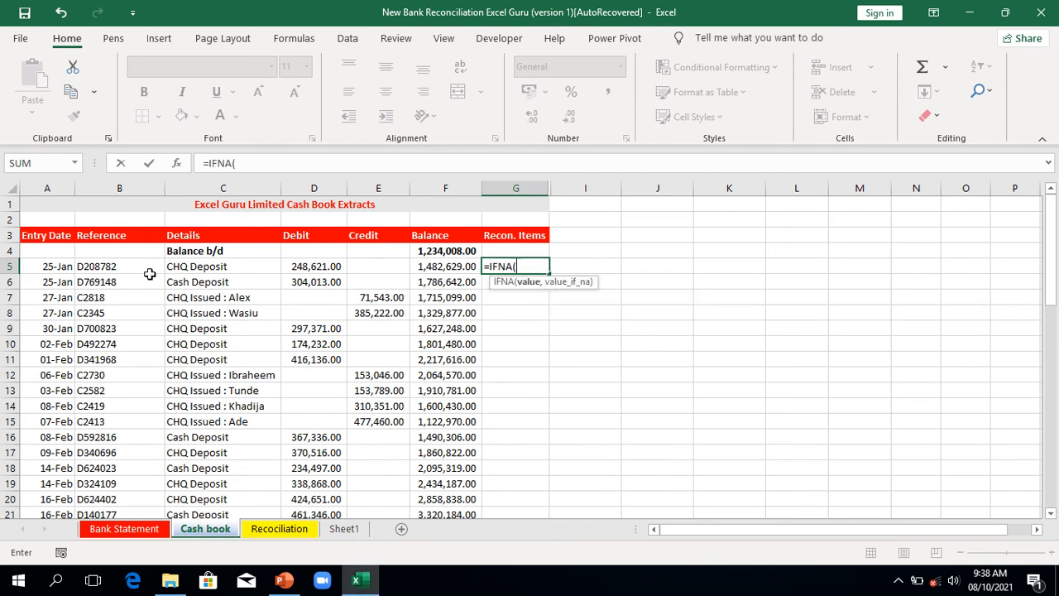
pyautogui.click(118, 269)
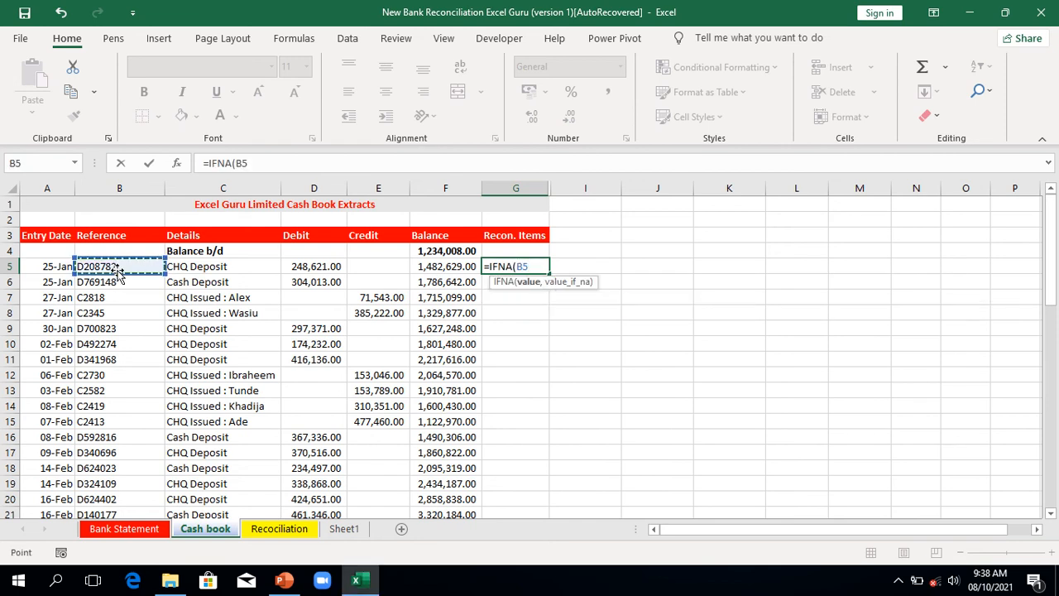
pyautogui.press('BackSpace')
pyautogui.press('BackSpace')
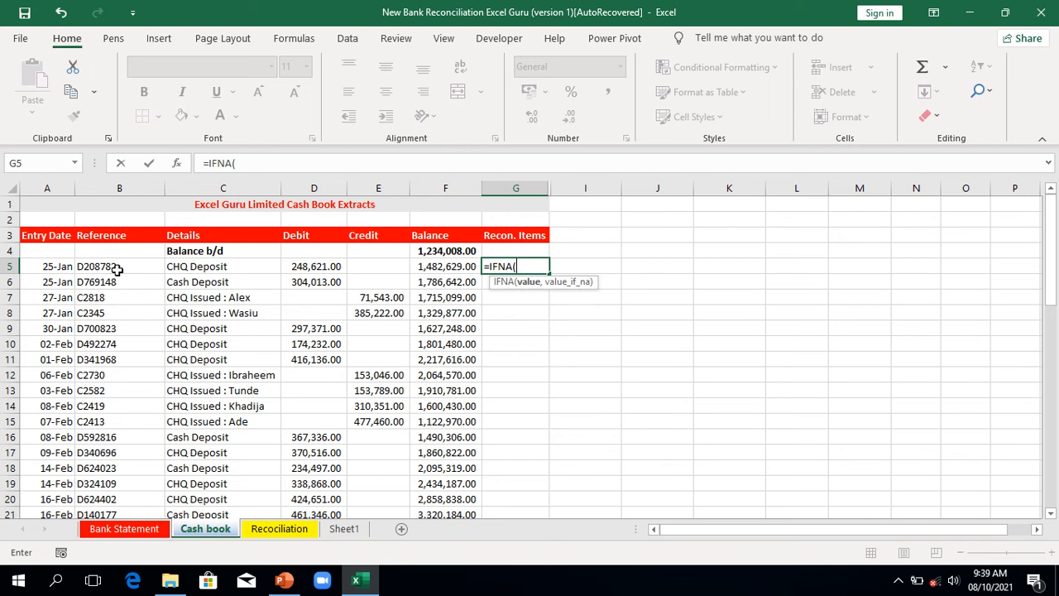
pyautogui.write('mat')
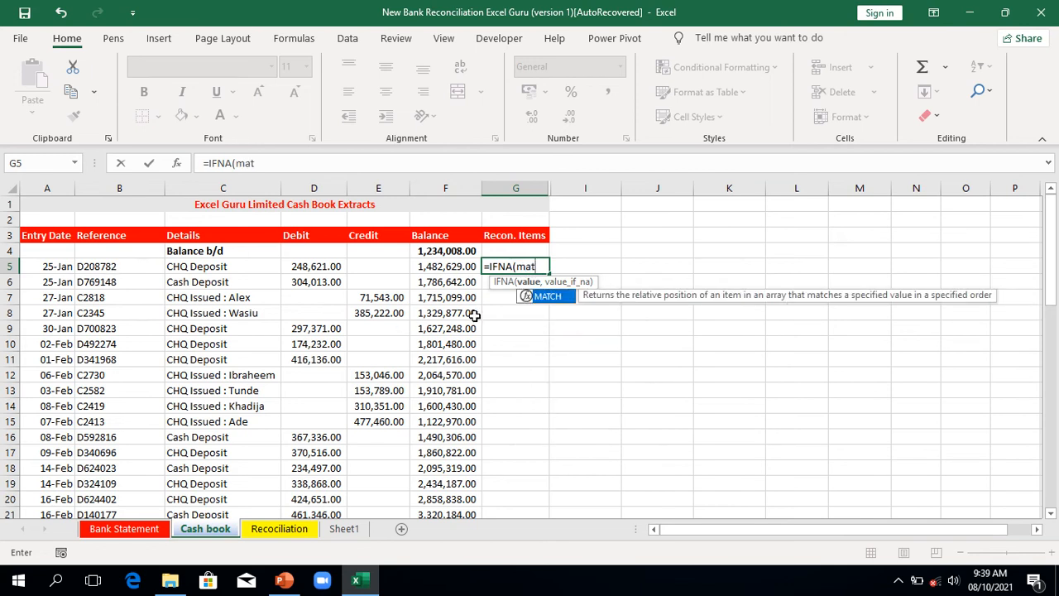
pyautogui.doubleClick(548, 296)
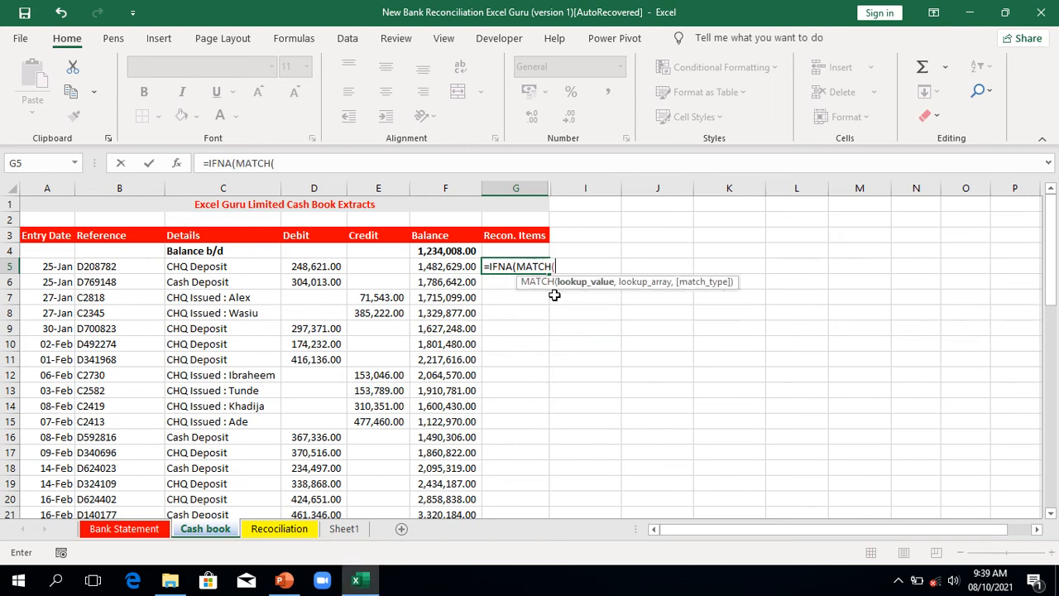
pyautogui.click(102, 271)
pyautogui.write(',')
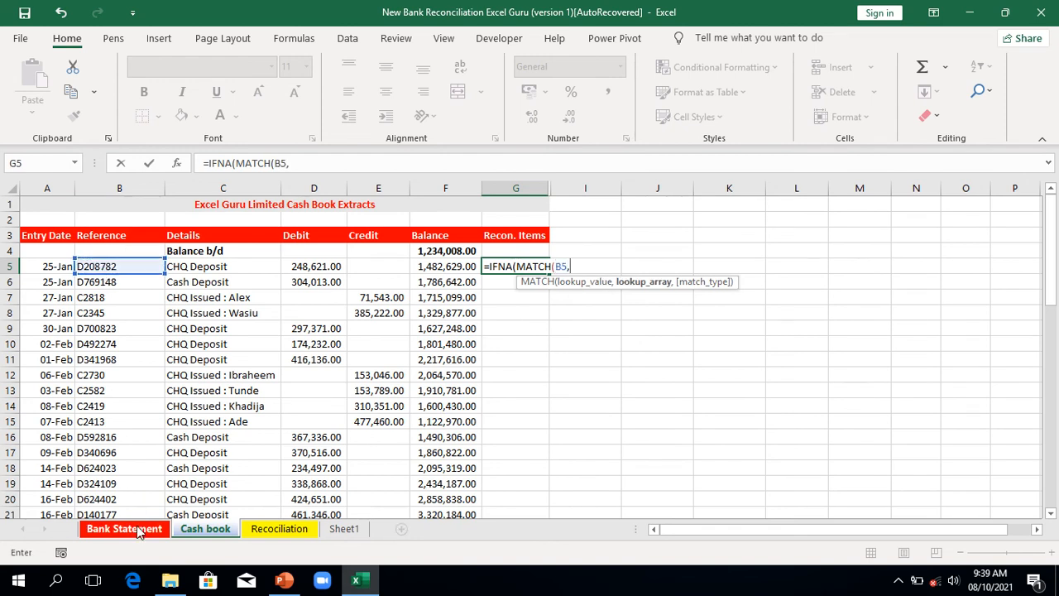
# Set the MATCH lookup array to 'Bank Statement'!$B$6:$B$33 as an absolute range with match type 0.
pyautogui.click(125, 529)
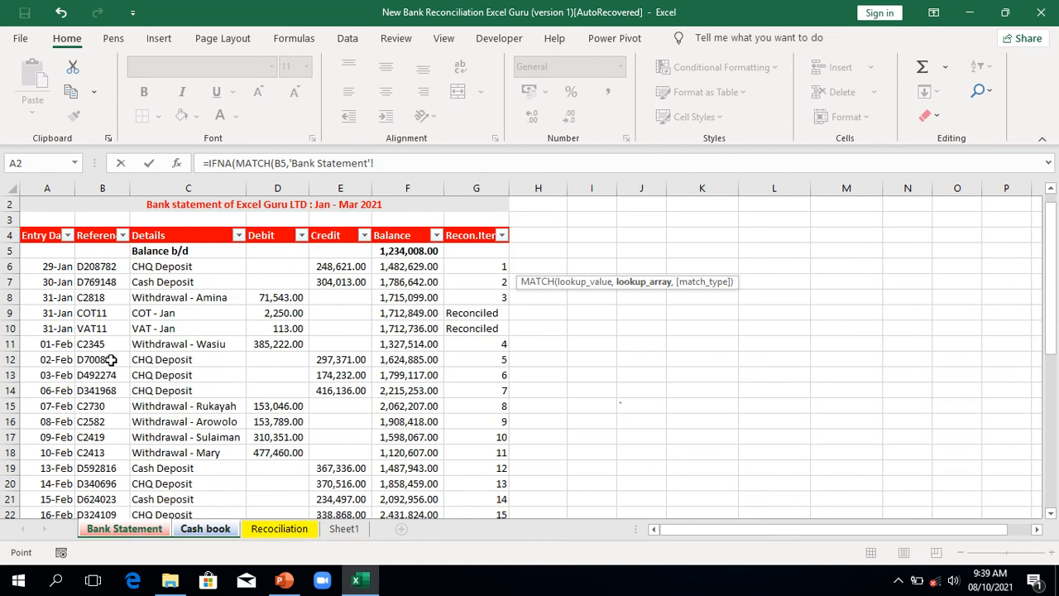
pyautogui.click(103, 265)
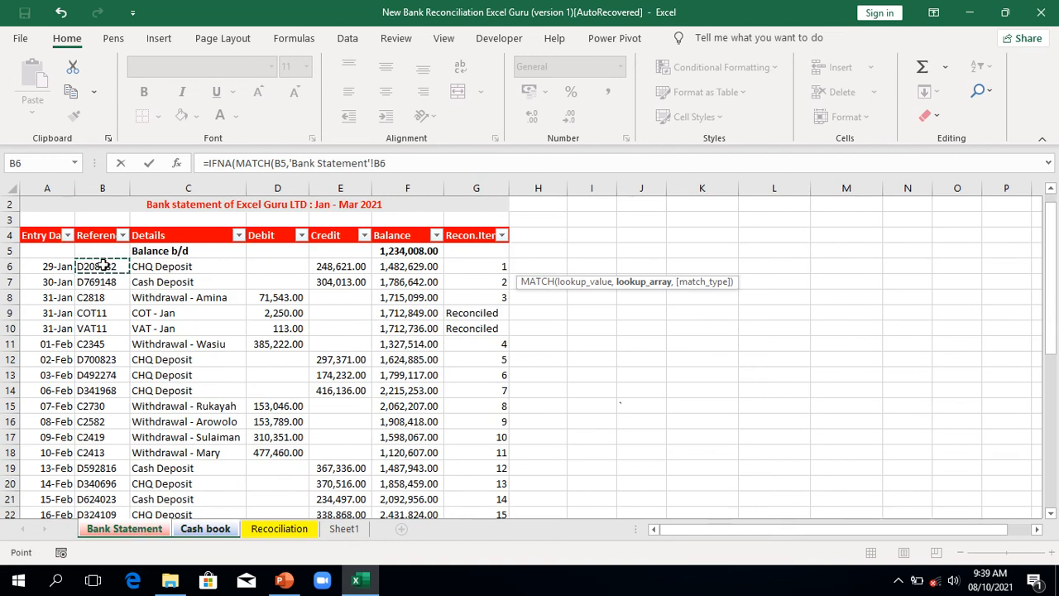
pyautogui.hotkey('ctrl', 'shift', 'Down')
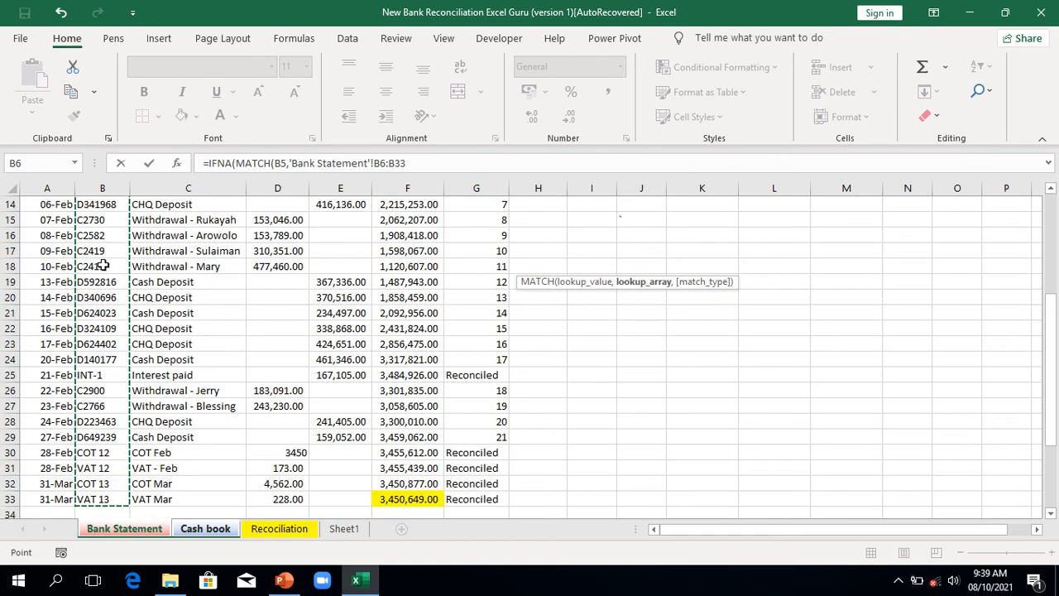
pyautogui.press('F4')
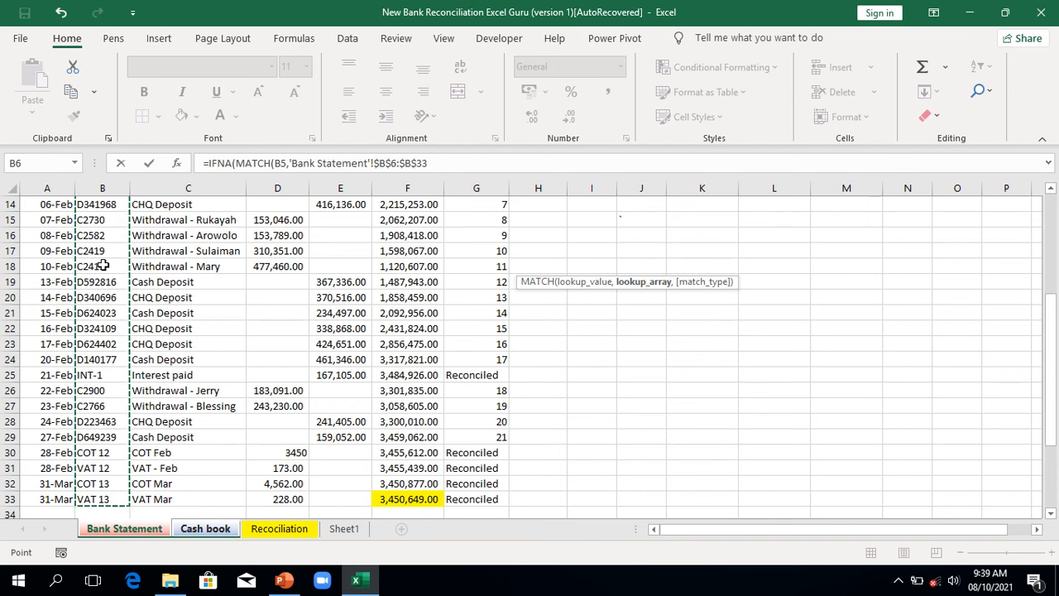
pyautogui.write(',')
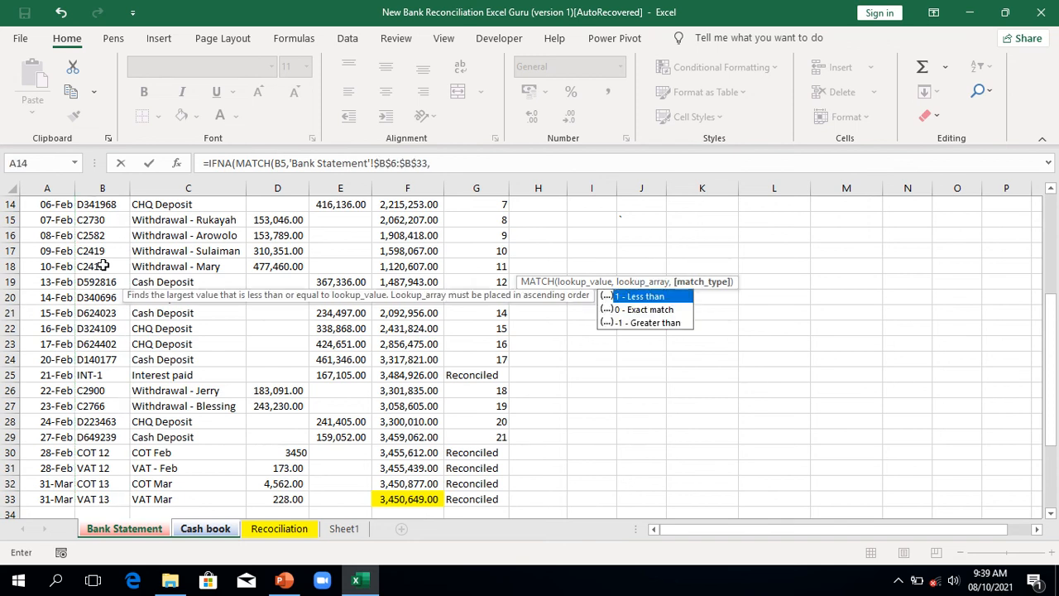
pyautogui.write('0)')
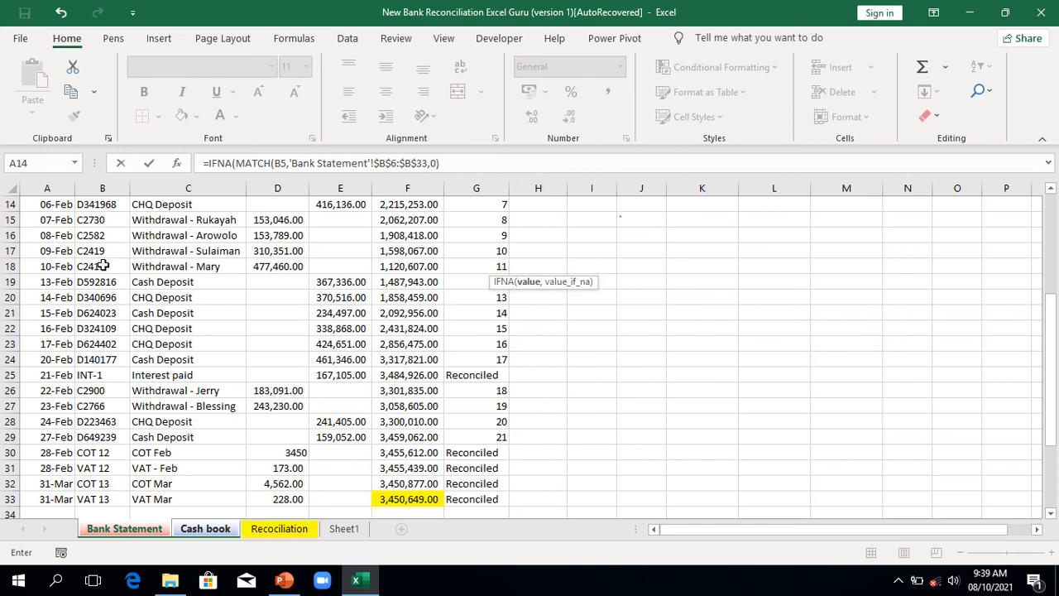
# Complete the G5 formula with "Reconciled" as the value if not found and fill it down the Recon. Items column.
pyautogui.write(',"Reconciled')
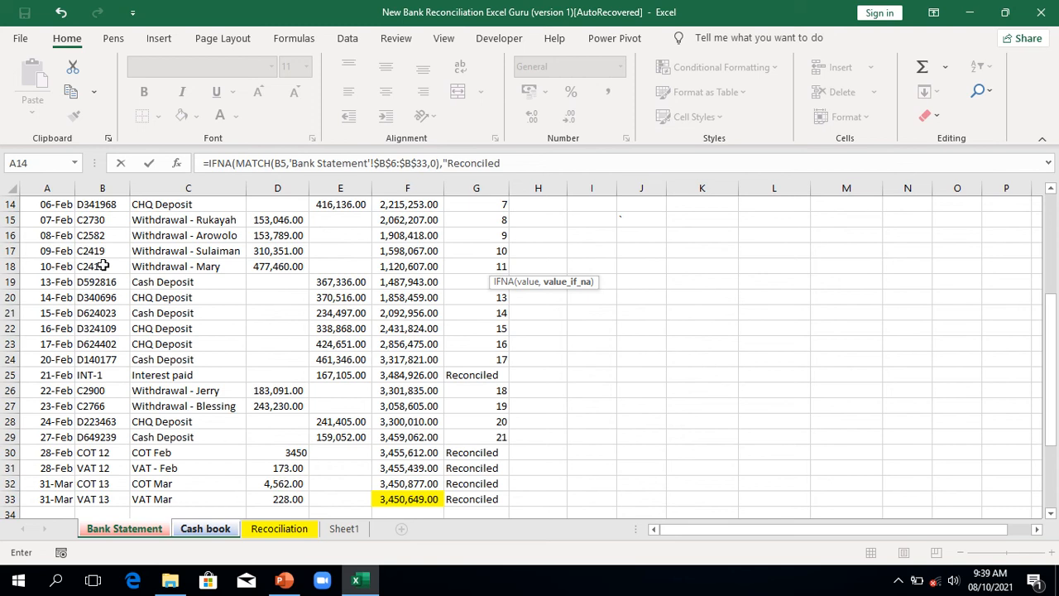
pyautogui.write(')')
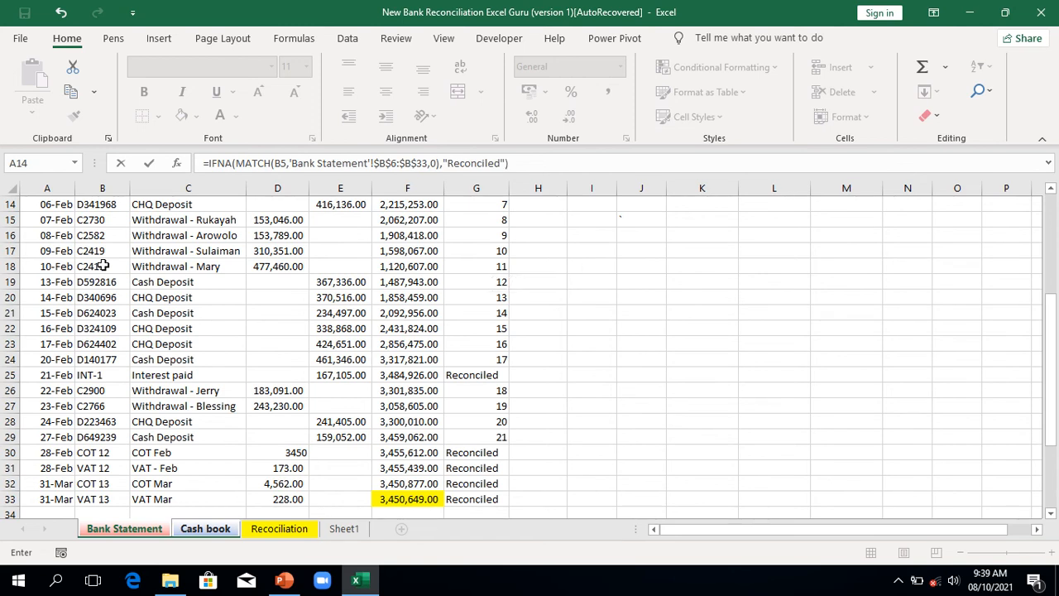
pyautogui.press('Return')
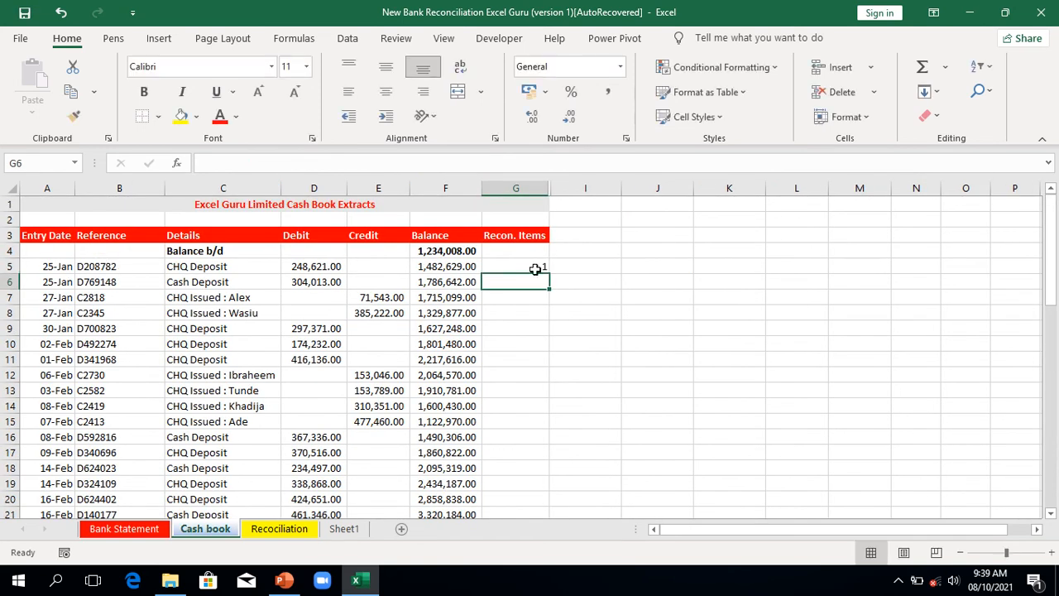
pyautogui.click(539, 266)
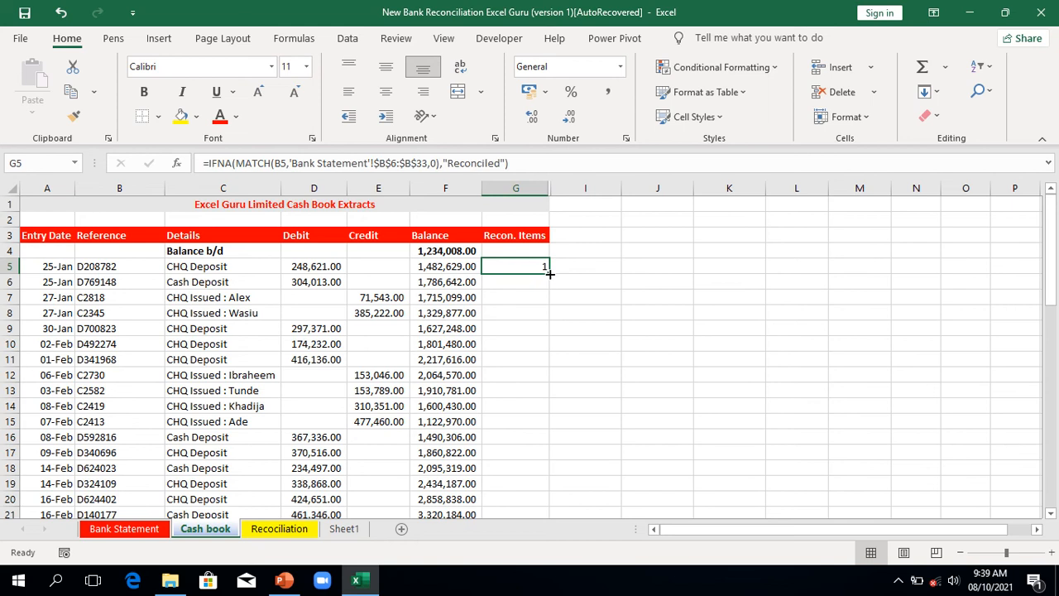
pyautogui.doubleClick(548, 273)
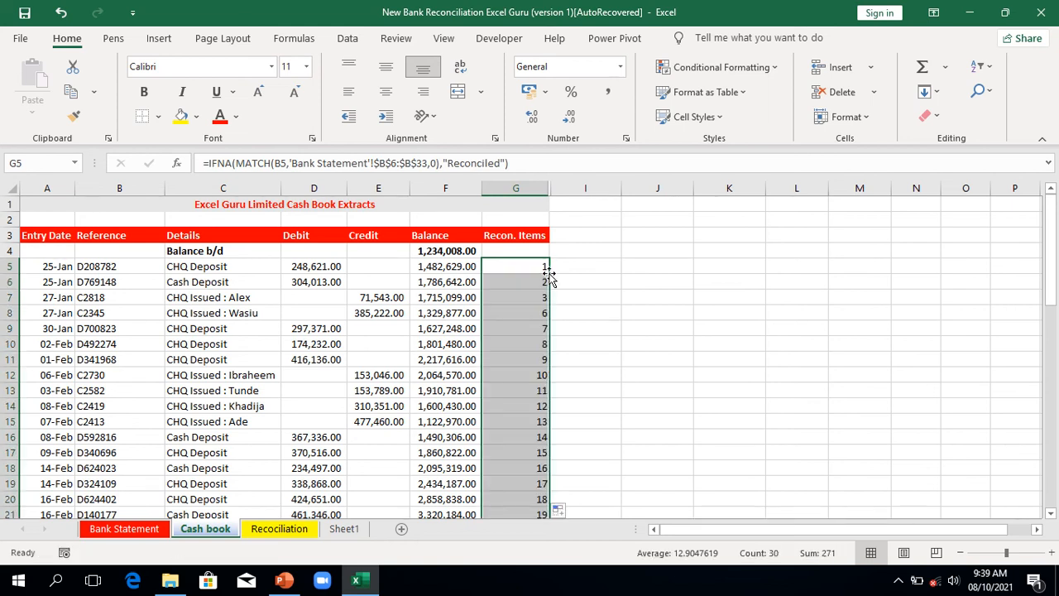
# Review the filled Recon. Items column on the Cash book sheet down to the last entry and back up.
pyautogui.press('Down')
pyautogui.press('Down')
pyautogui.press('Down')
pyautogui.press('Down')
pyautogui.press('Down')
pyautogui.press('Down')
pyautogui.press('Down')
pyautogui.press('Down')
pyautogui.press('Down')
pyautogui.press('Down')
pyautogui.press('Down')
pyautogui.press('Down')
pyautogui.press('Down')
pyautogui.press('Down')
pyautogui.press('Down')
pyautogui.press('Down')
pyautogui.press('Down')
pyautogui.press('Down')
pyautogui.press('Down')
pyautogui.press('Down')
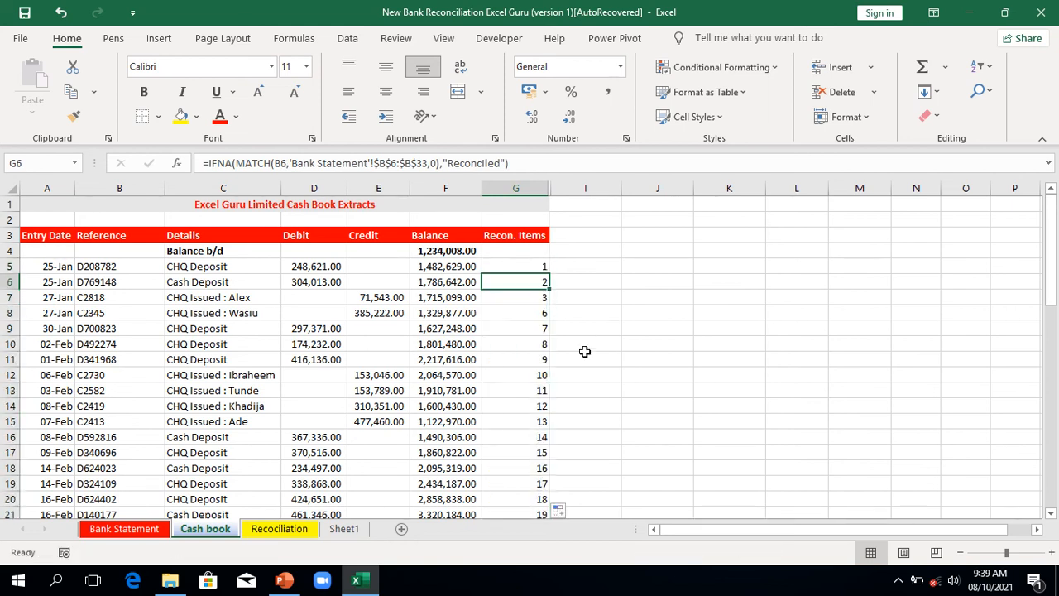
pyautogui.press('Down')
pyautogui.press('Down')
pyautogui.press('Down')
pyautogui.press('Down')
pyautogui.press('Down')
pyautogui.press('Down')
pyautogui.press('Down')
pyautogui.press('Down')
pyautogui.press('Down')
pyautogui.press('Down')
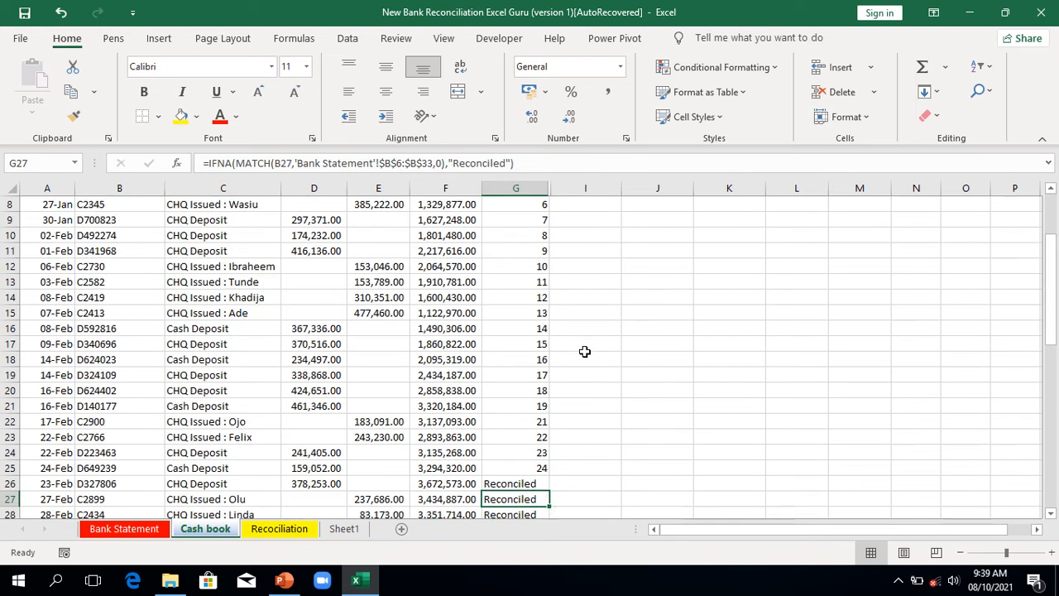
pyautogui.press('Down')
pyautogui.press('Down')
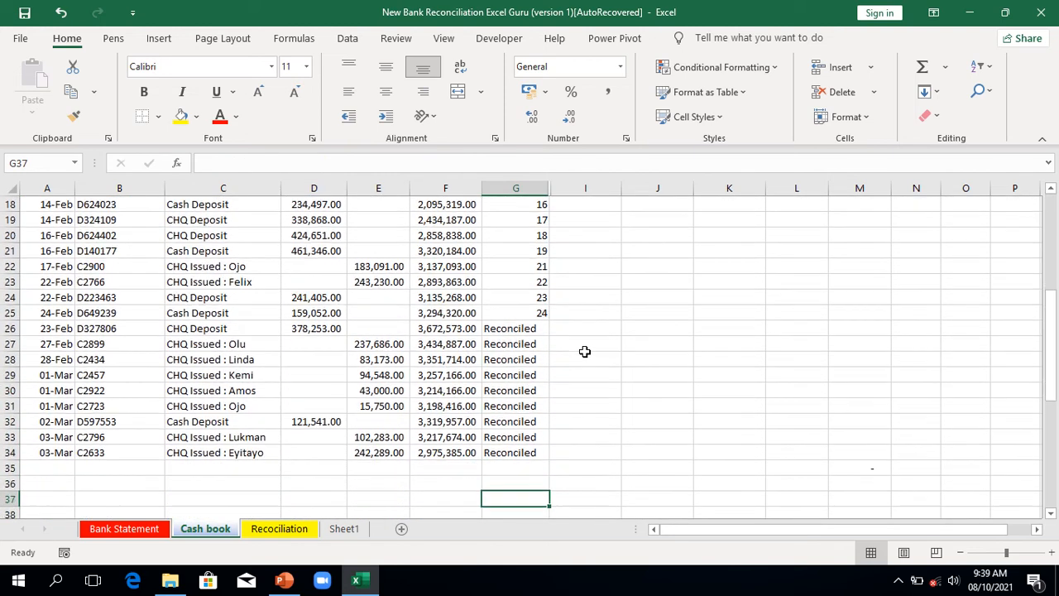
pyautogui.press('Up')
pyautogui.press('Up')
pyautogui.press('Up')
pyautogui.press('Up')
pyautogui.press('Up')
pyautogui.press('Up')
pyautogui.press('Up')
pyautogui.press('Up')
pyautogui.press('Up')
pyautogui.press('Up')
pyautogui.press('Up')
pyautogui.press('Up')
pyautogui.press('Up')
pyautogui.press('Up')
pyautogui.press('Up')
pyautogui.press('Up')
pyautogui.press('Up')
pyautogui.press('Up')
pyautogui.press('Up')
pyautogui.press('Up')
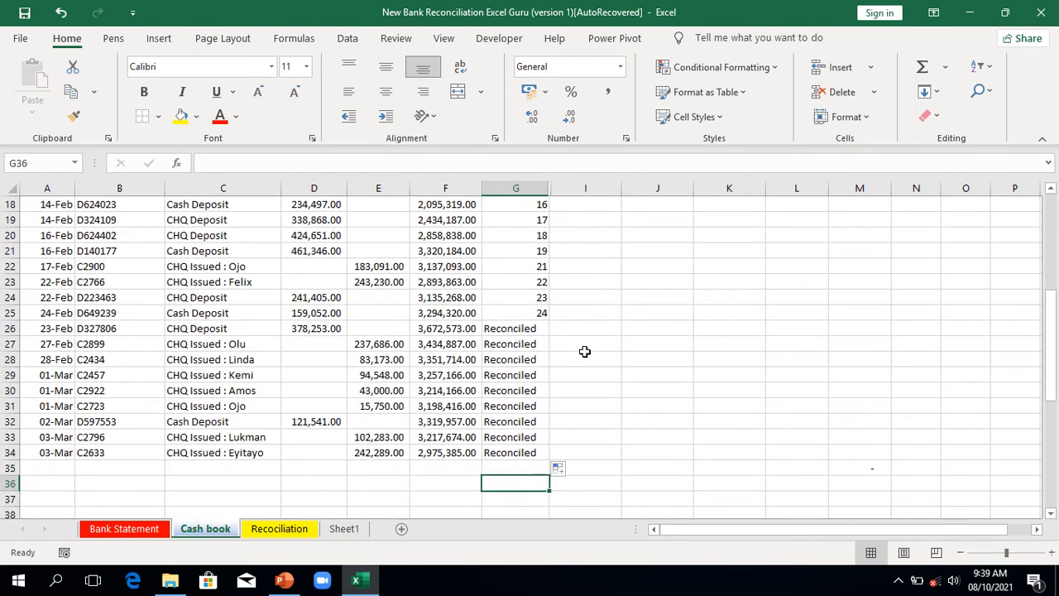
pyautogui.press('Up')
pyautogui.press('Up')
pyautogui.press('Up')
pyautogui.press('Up')
pyautogui.press('Up')
pyautogui.press('Up')
pyautogui.press('Up')
pyautogui.press('Up')
pyautogui.press('Up')
pyautogui.press('Up')
pyautogui.press('Up')
pyautogui.press('Up')
pyautogui.press('Up')
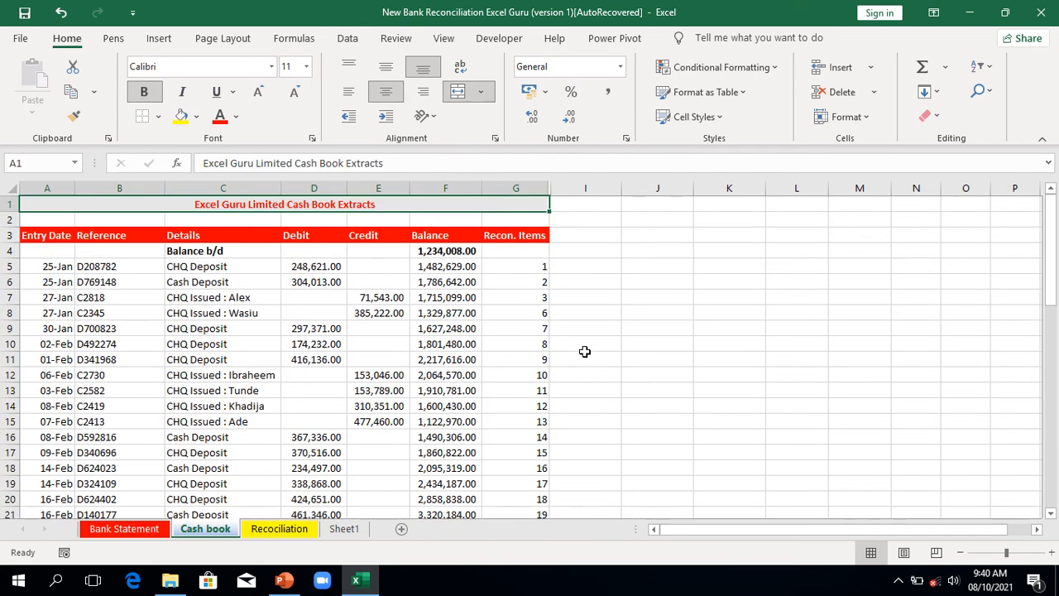
# Add filters to the Cash book header row and filter the Recon. Items column to show only Reconciled.
pyautogui.click(519, 239)
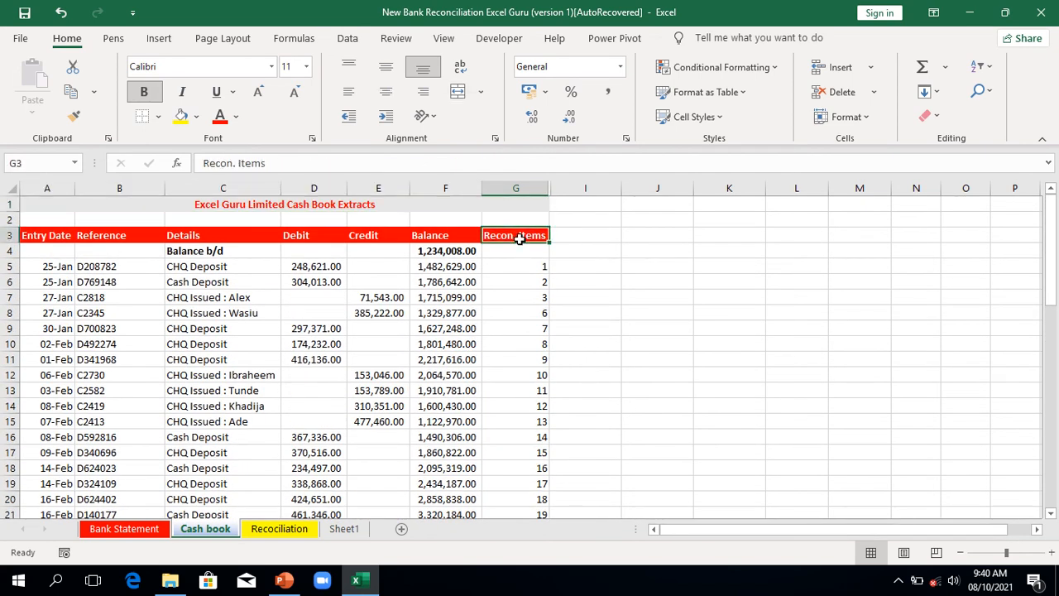
pyautogui.click(983, 68)
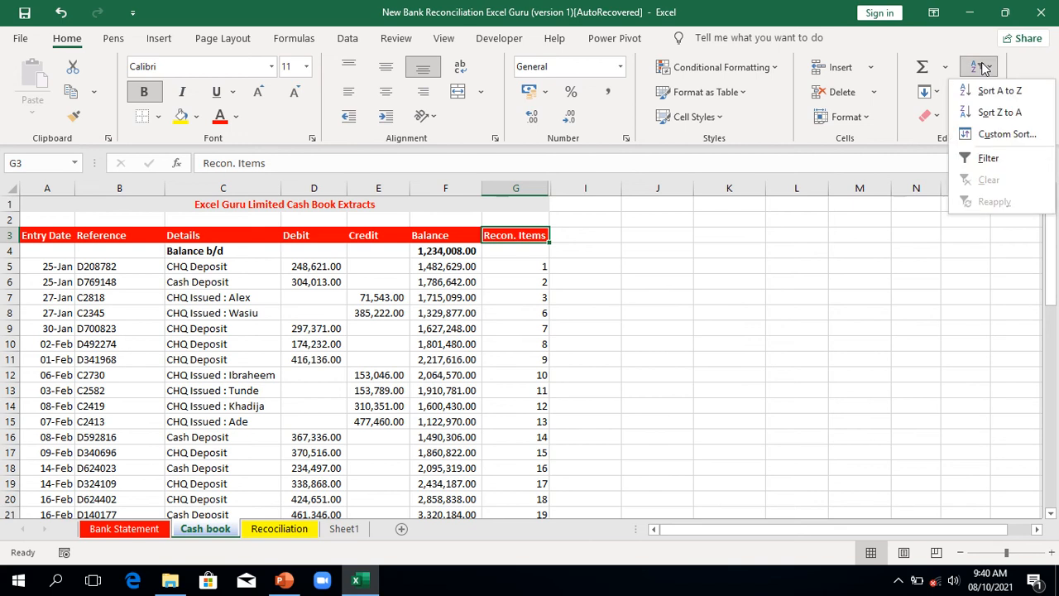
pyautogui.click(988, 159)
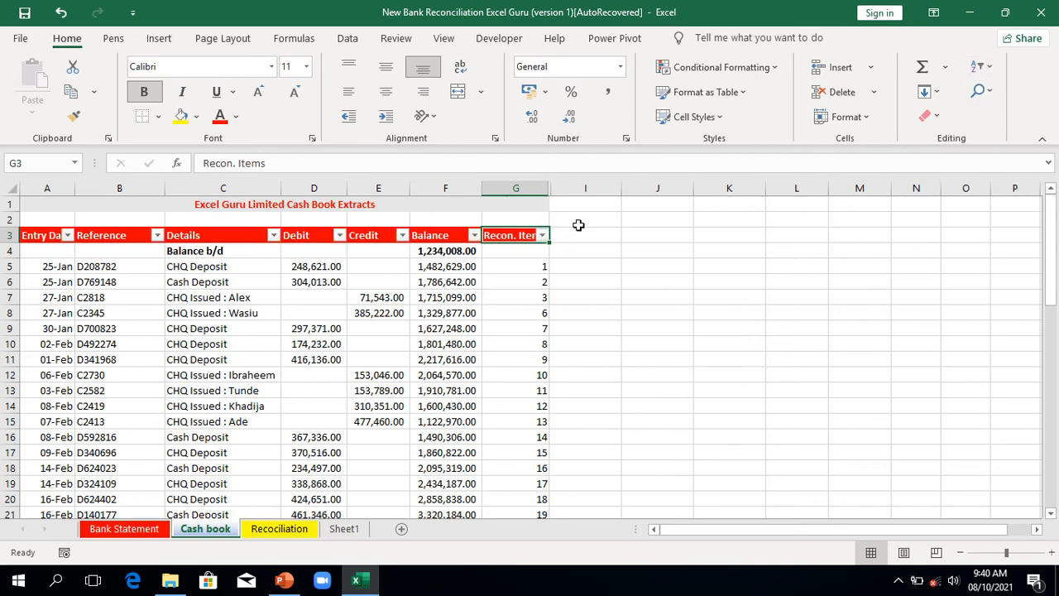
pyautogui.click(542, 236)
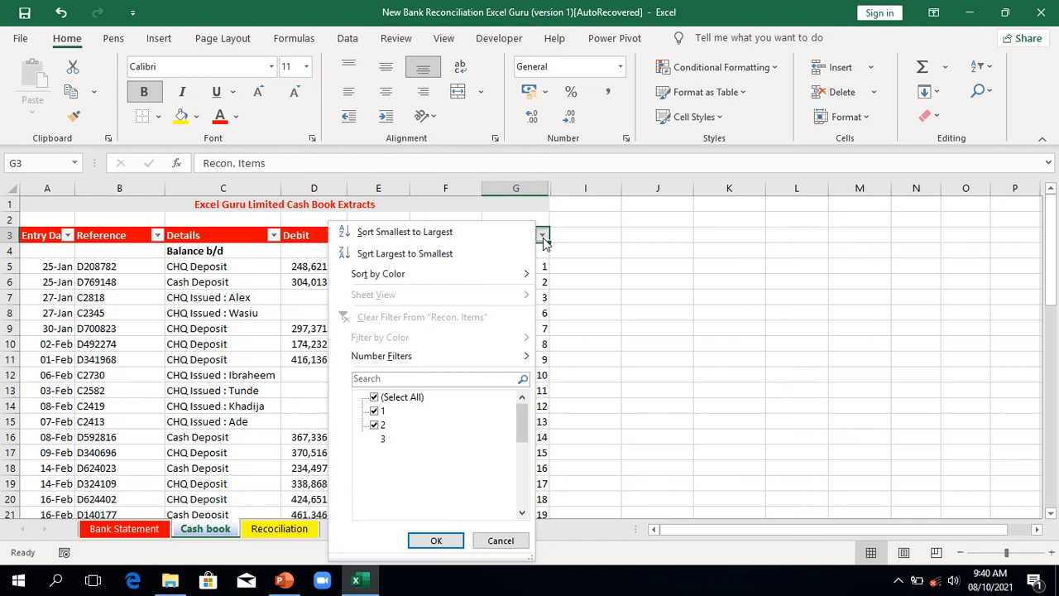
pyautogui.click(374, 398)
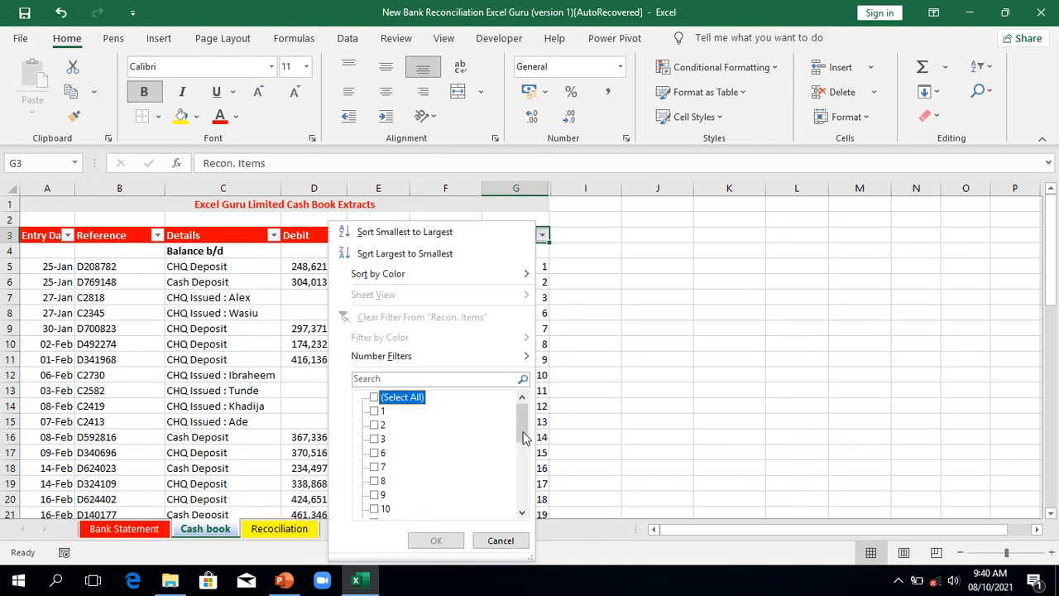
pyautogui.moveTo(523, 436); pyautogui.dragTo(523, 499)
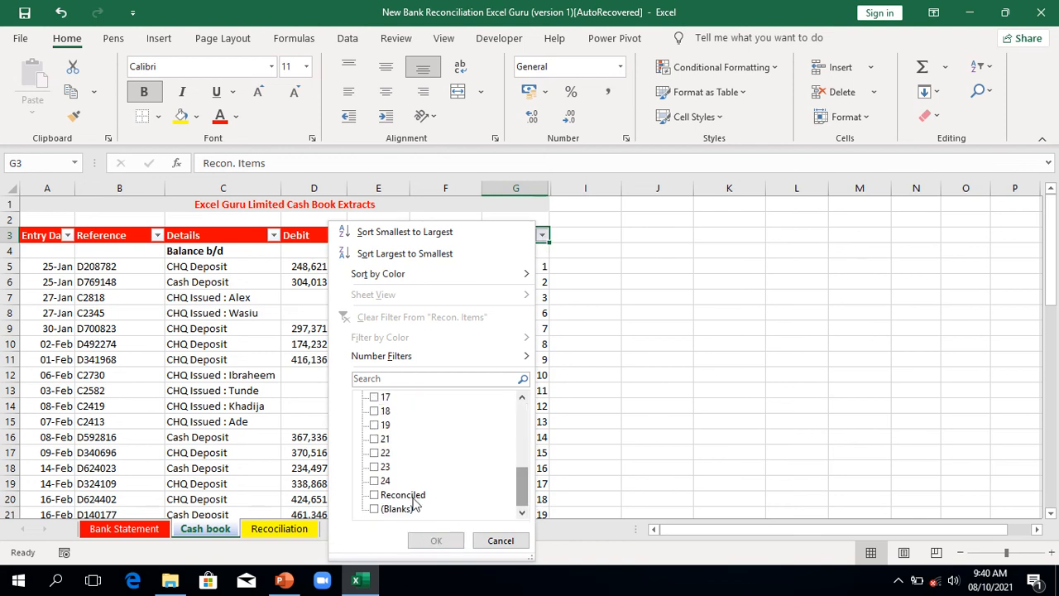
pyautogui.click(375, 496)
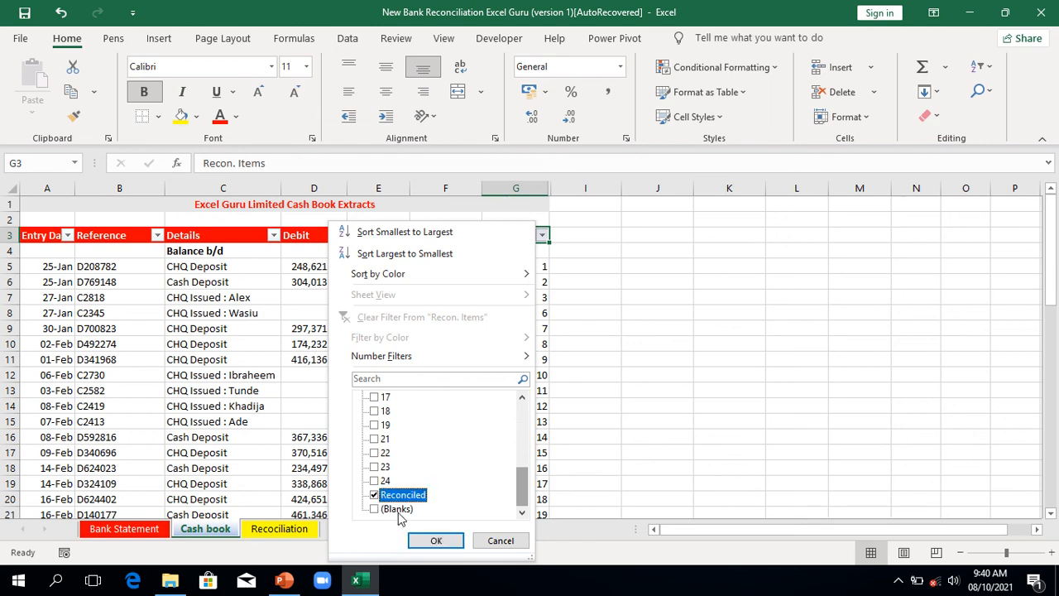
pyautogui.click(437, 541)
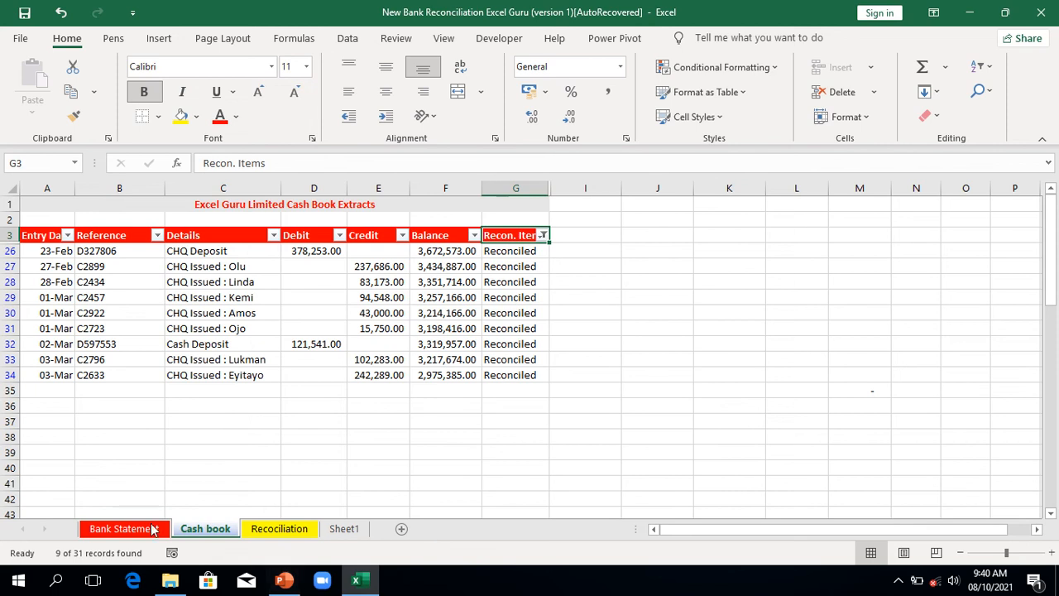
# Return to the top of the Bank Statement sheet.
pyautogui.click(125, 529)
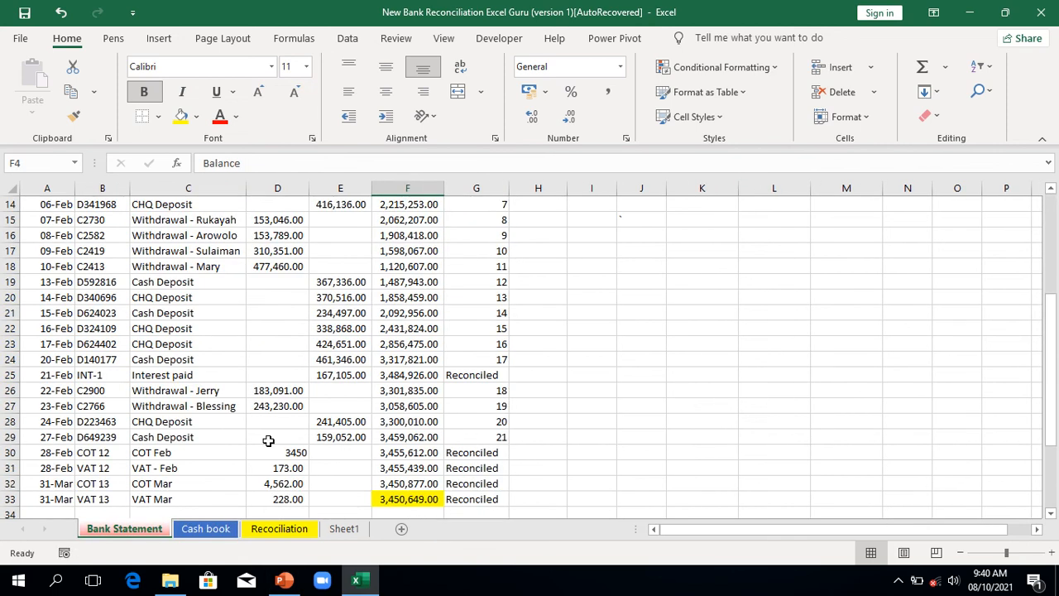
pyautogui.scroll(3, 451, 345)
pyautogui.hotkey('ctrl', 'Home')
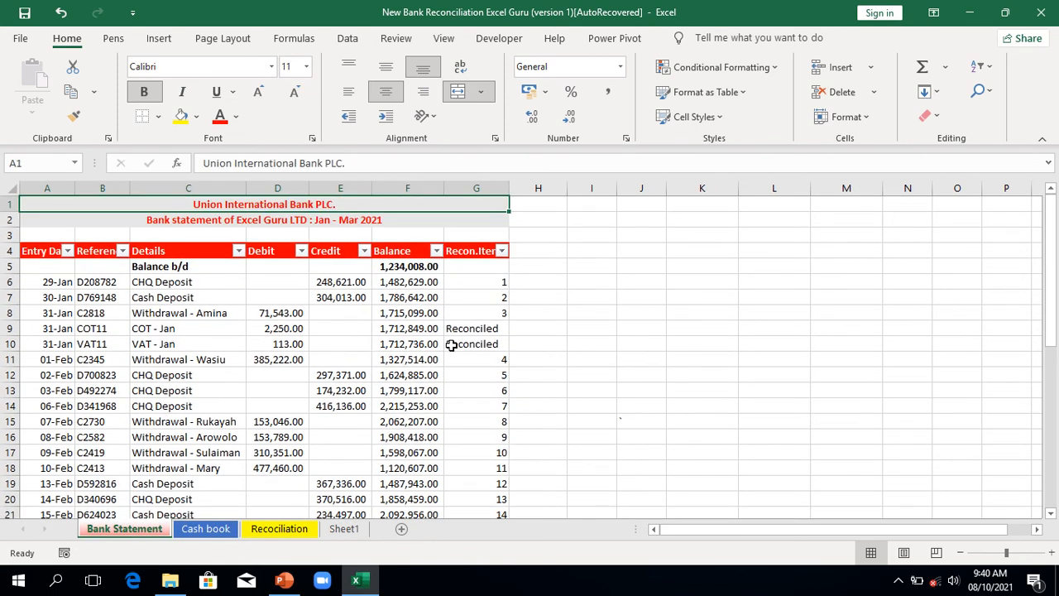
# Filter the Recon.Items column of the Bank Statement sheet to show only Reconciled.
pyautogui.click(501, 250)
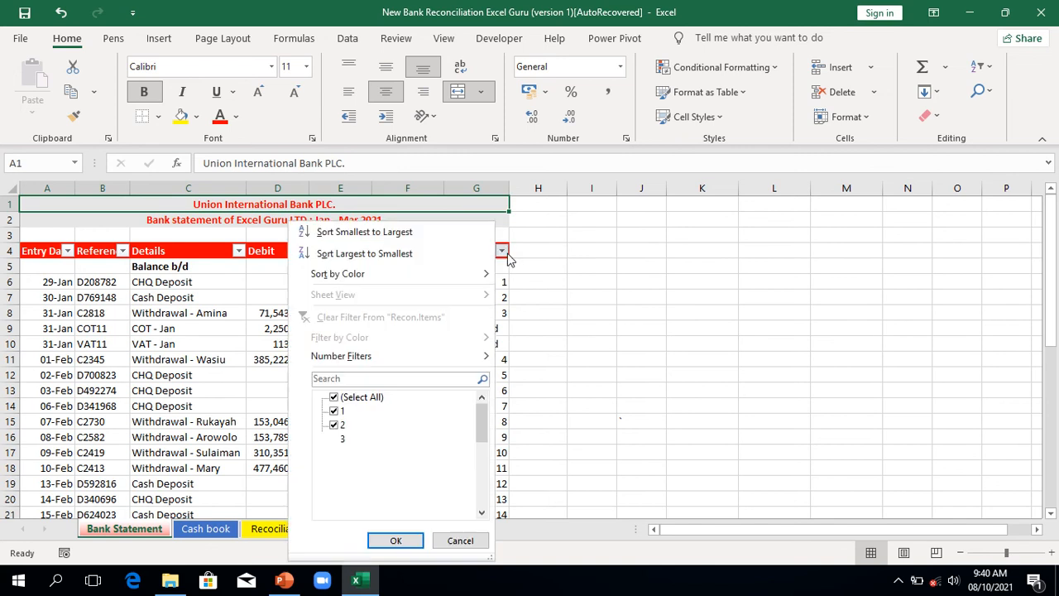
pyautogui.click(335, 397)
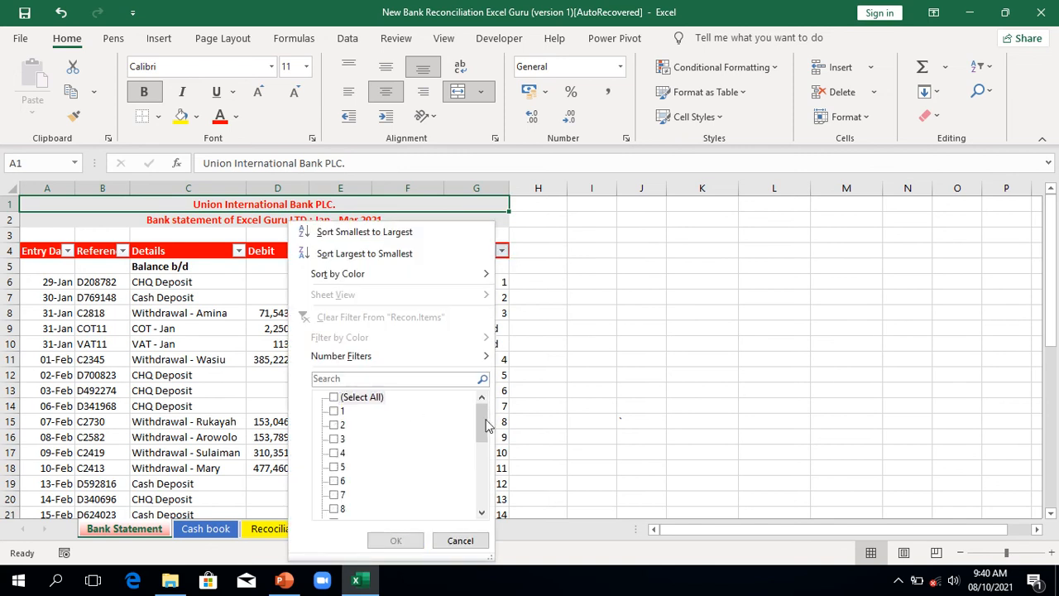
pyautogui.moveTo(485, 426); pyautogui.dragTo(499, 506)
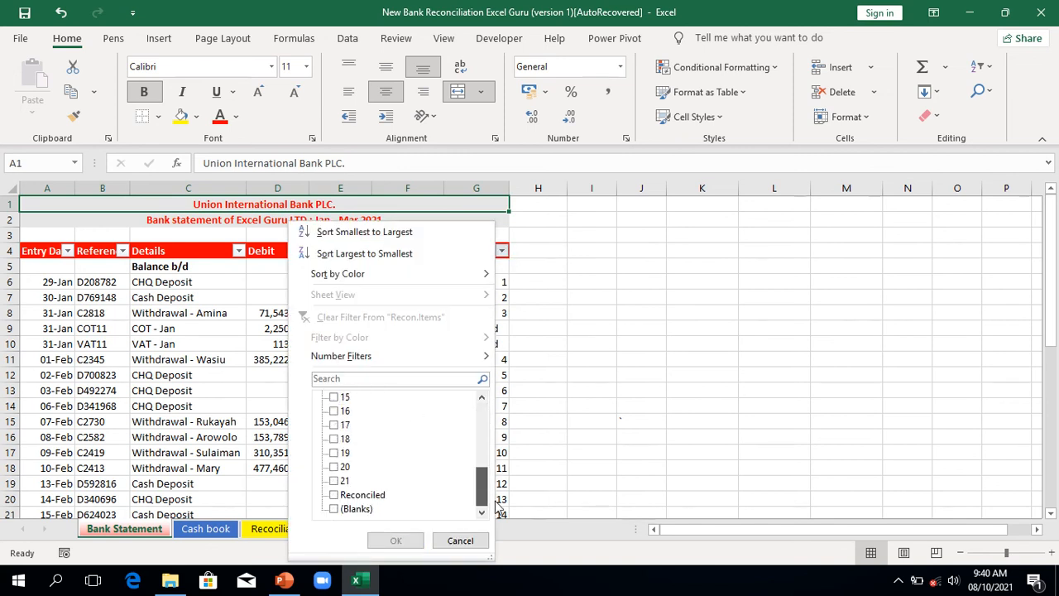
pyautogui.click(334, 495)
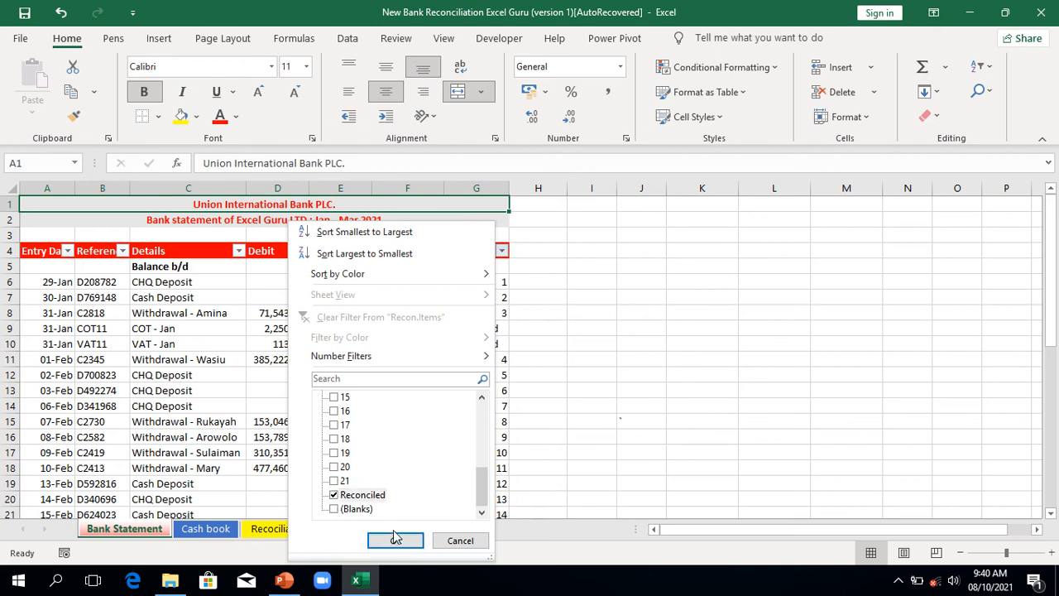
pyautogui.click(397, 540)
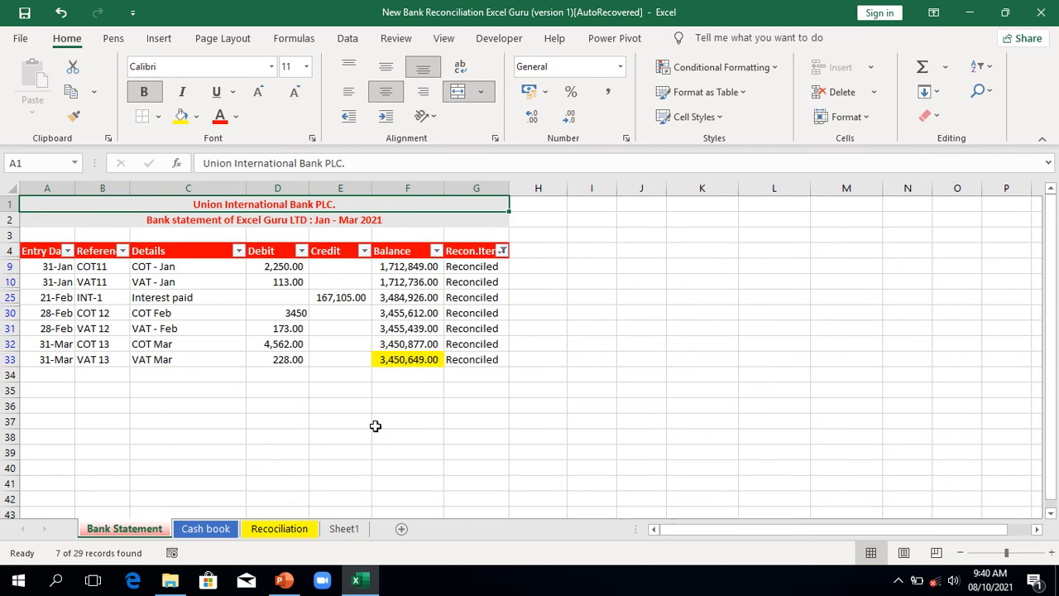
pyautogui.click(290, 530)
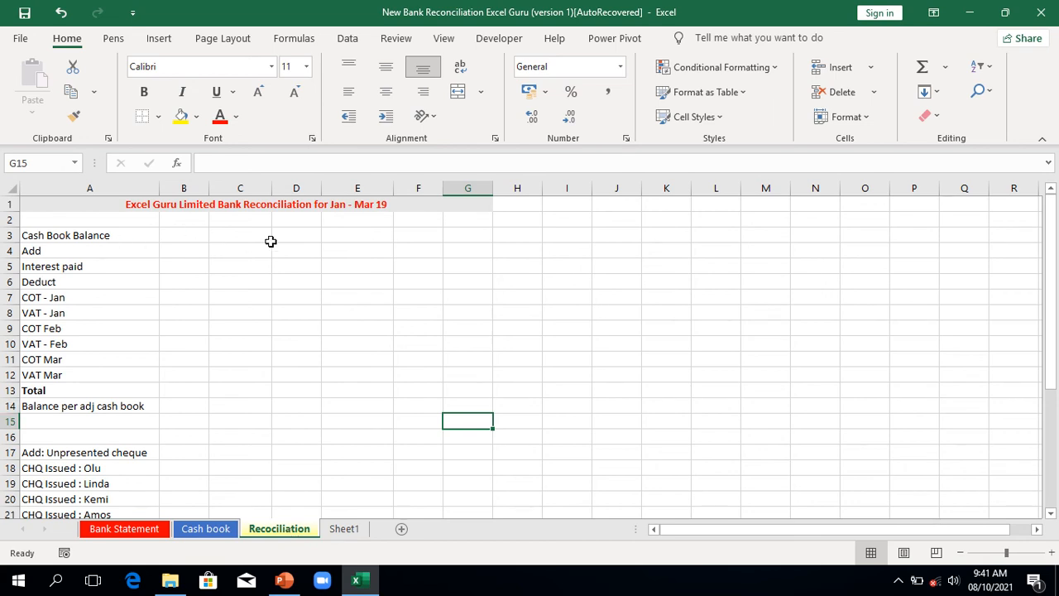
pyautogui.click(352, 235)
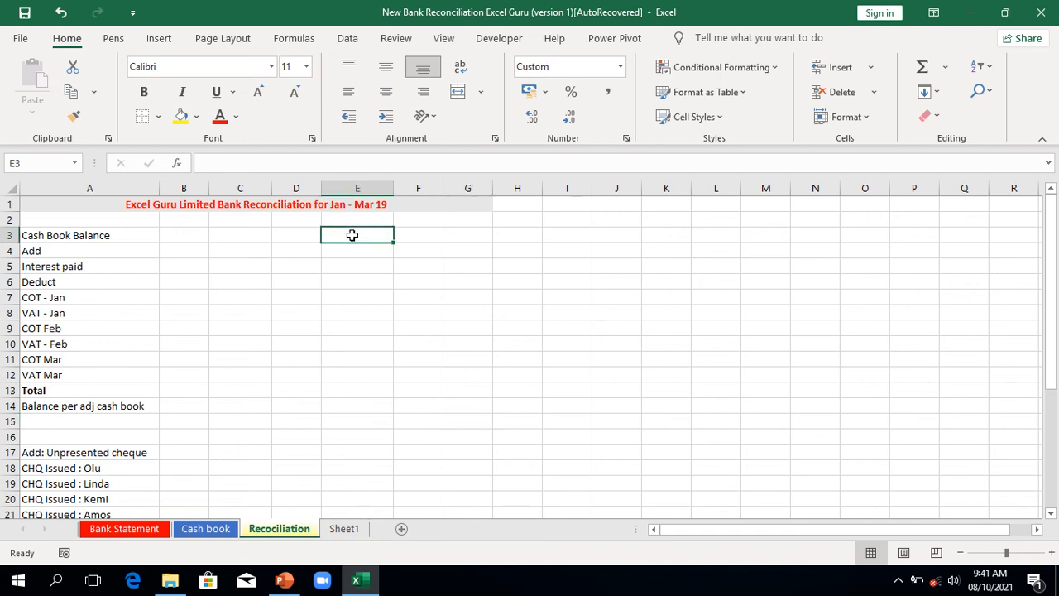
pyautogui.write('=')
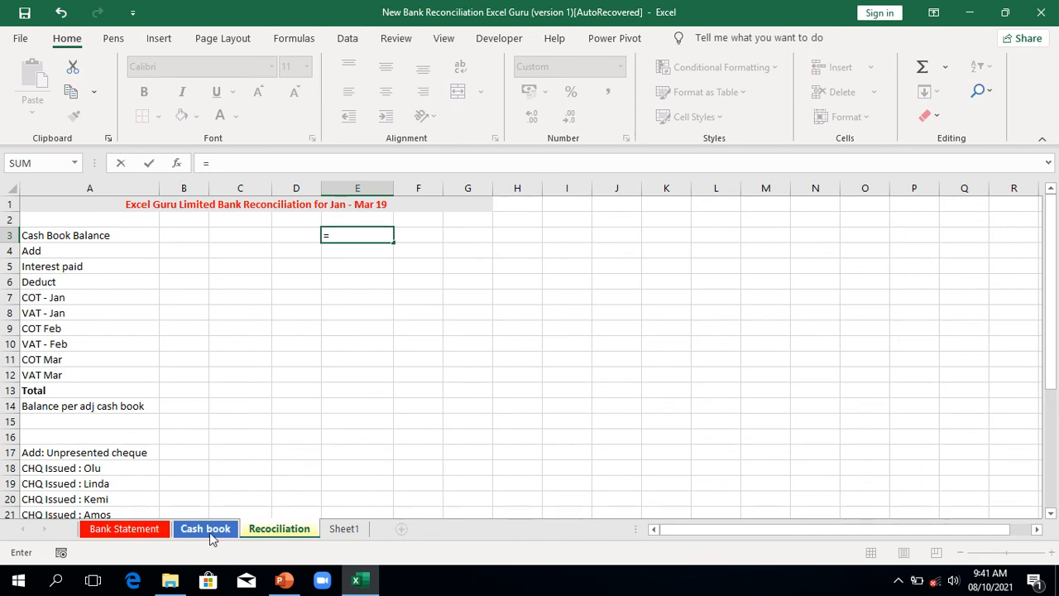
pyautogui.click(205, 529)
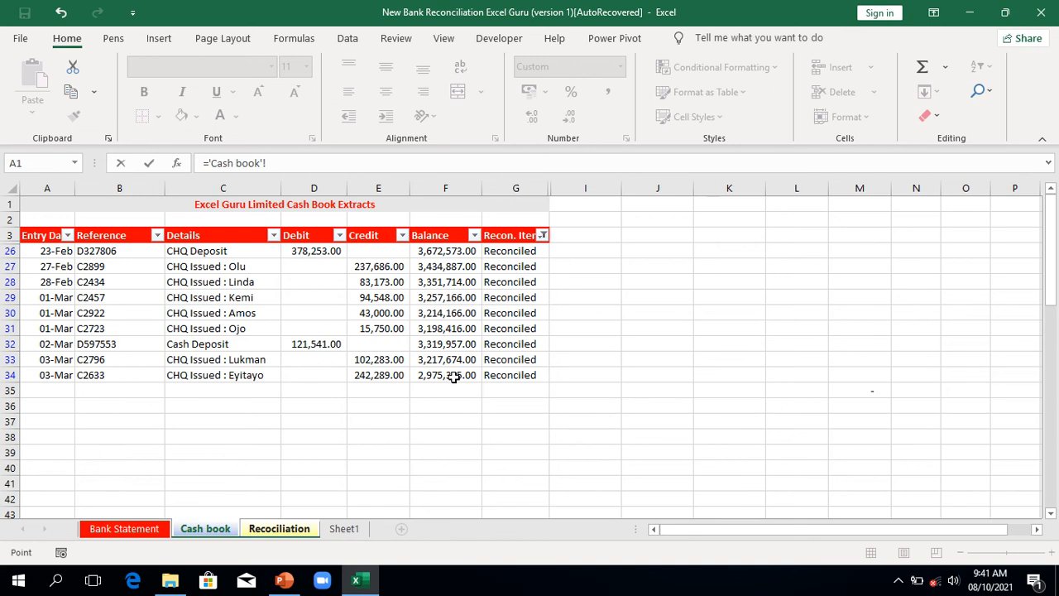
pyautogui.click(542, 242)
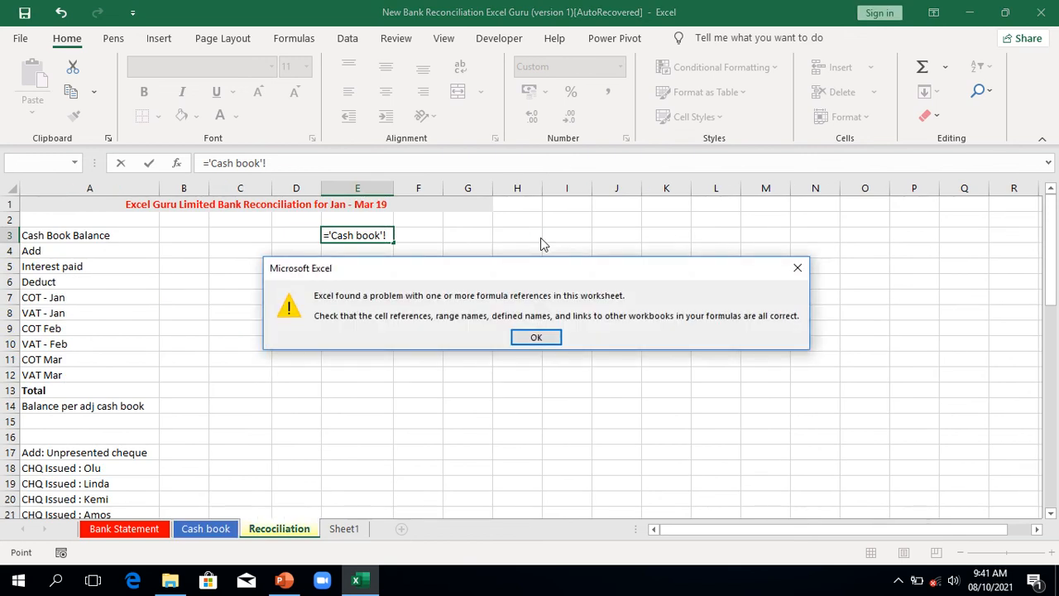
pyautogui.click(534, 336)
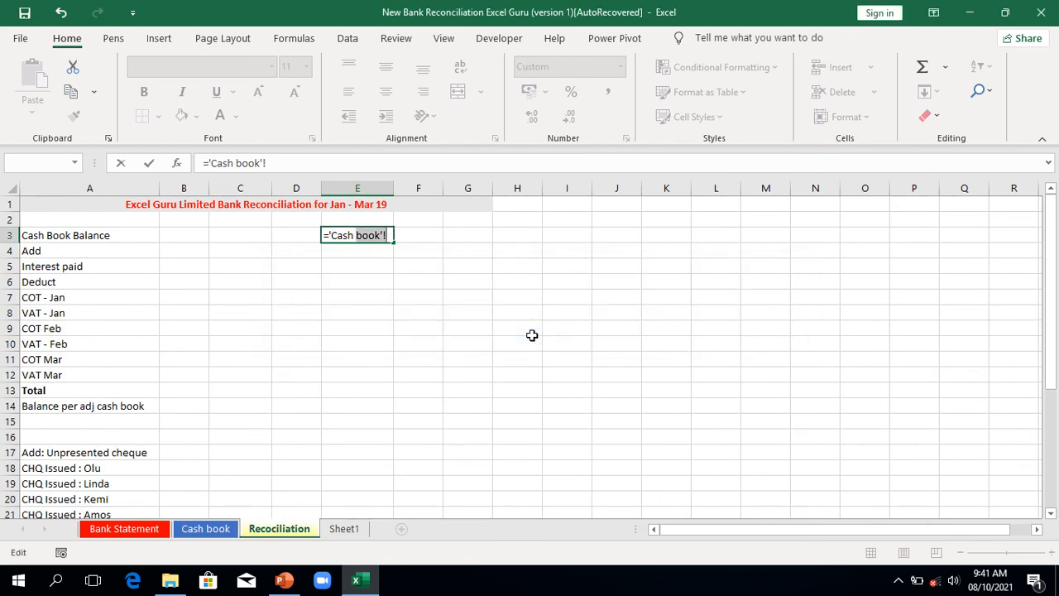
pyautogui.press('BackSpace')
pyautogui.press('BackSpace')
pyautogui.press('BackSpace')
pyautogui.press('BackSpace')
pyautogui.press('BackSpace')
pyautogui.press('BackSpace')
pyautogui.press('Escape')
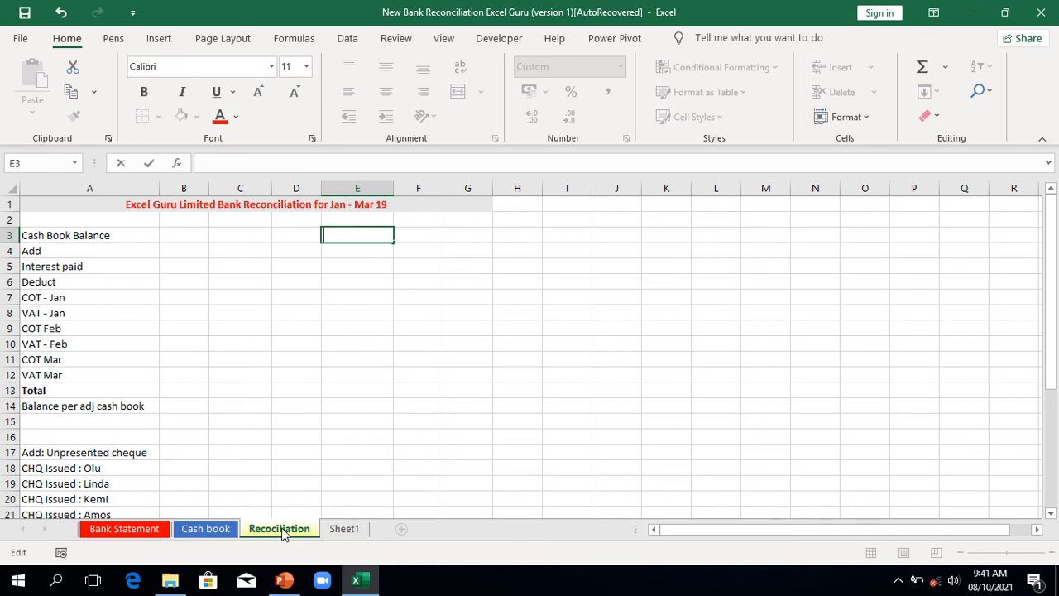
pyautogui.click(207, 530)
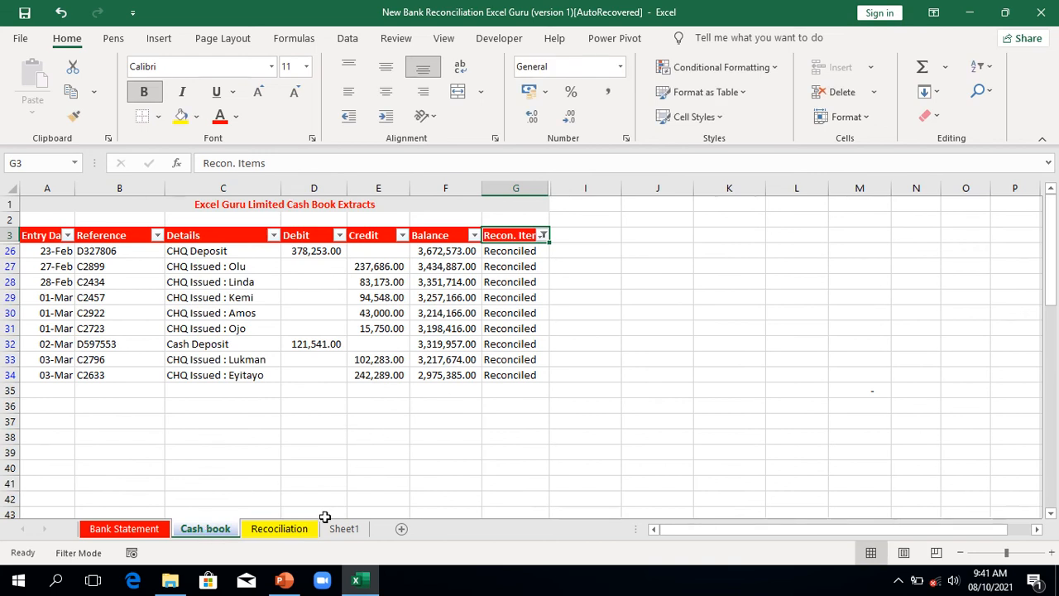
# On the Recociliation sheet, link the Cash Book Balance in E3 to the last balance on the Cash book sheet, F34.
pyautogui.click(284, 532)
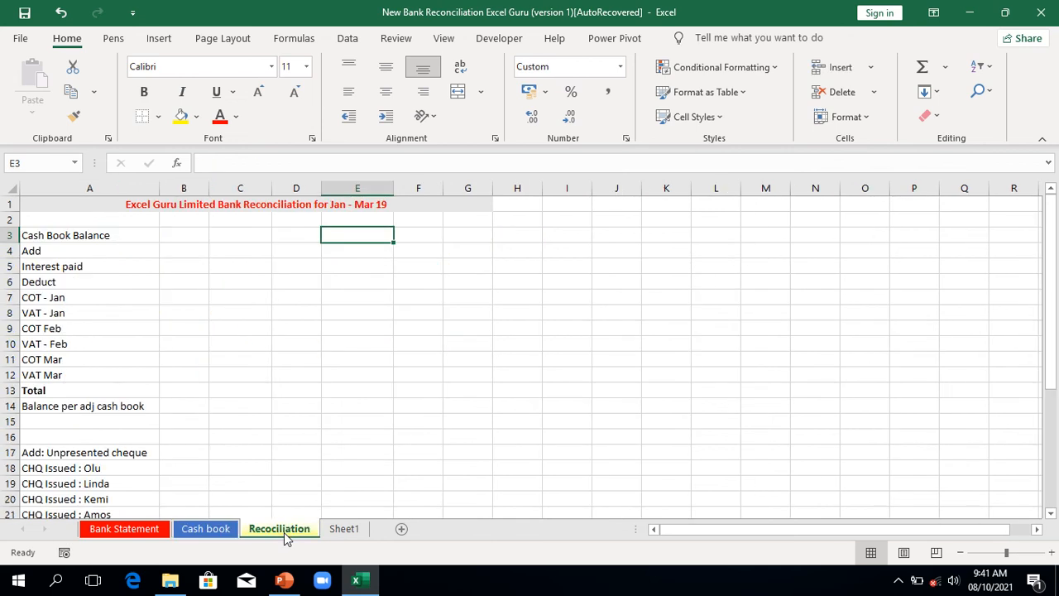
pyautogui.write('=')
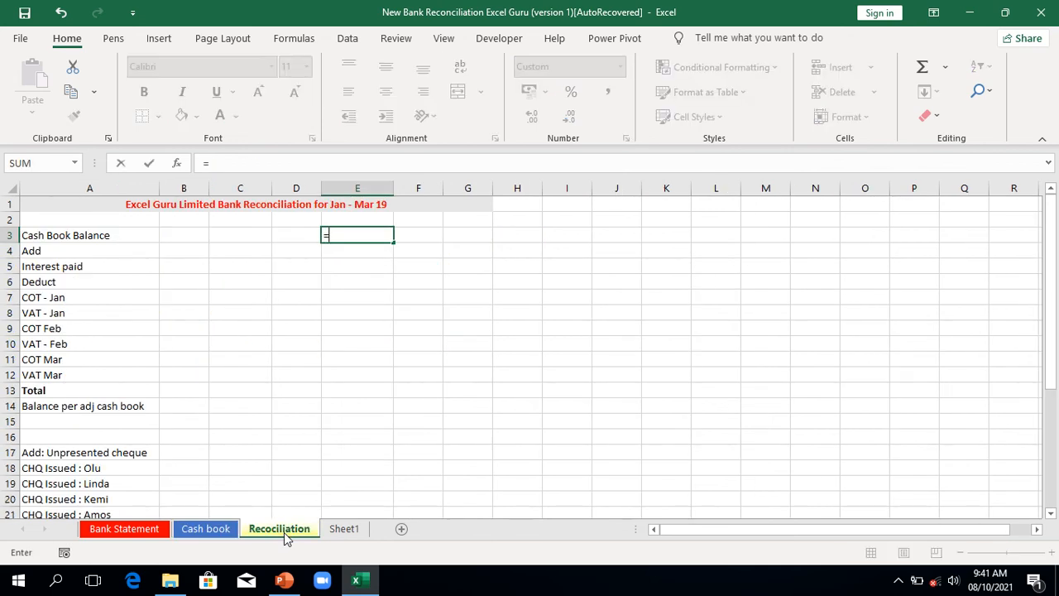
pyautogui.click(212, 532)
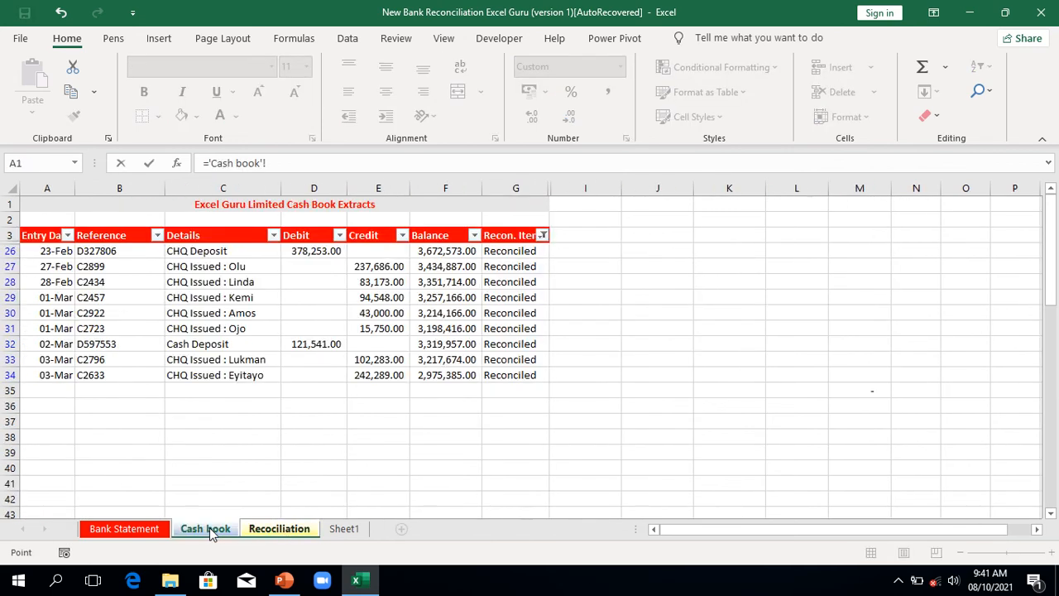
pyautogui.click(453, 380)
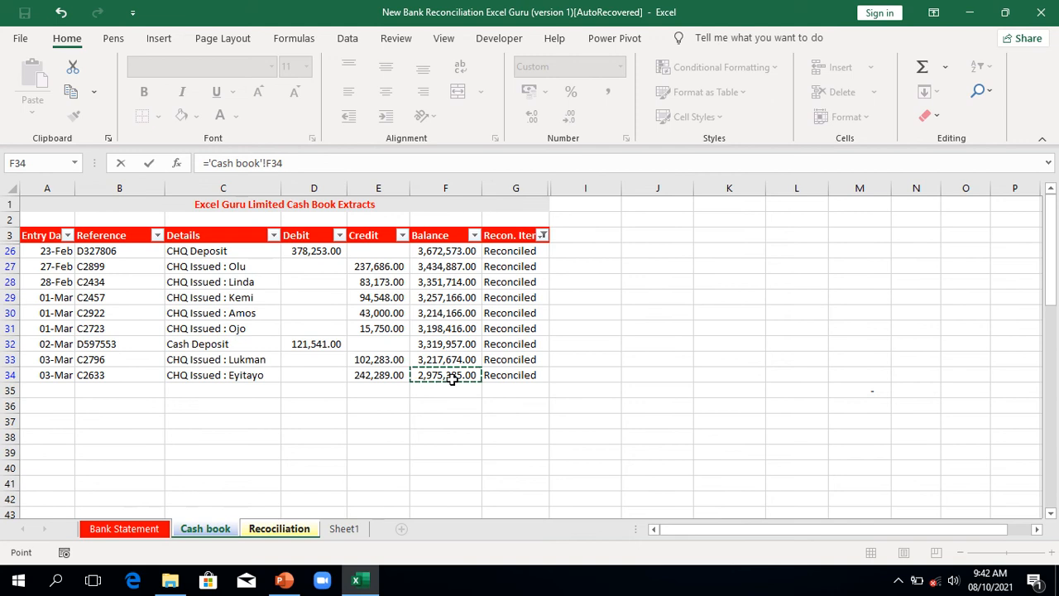
pyautogui.press('Return')
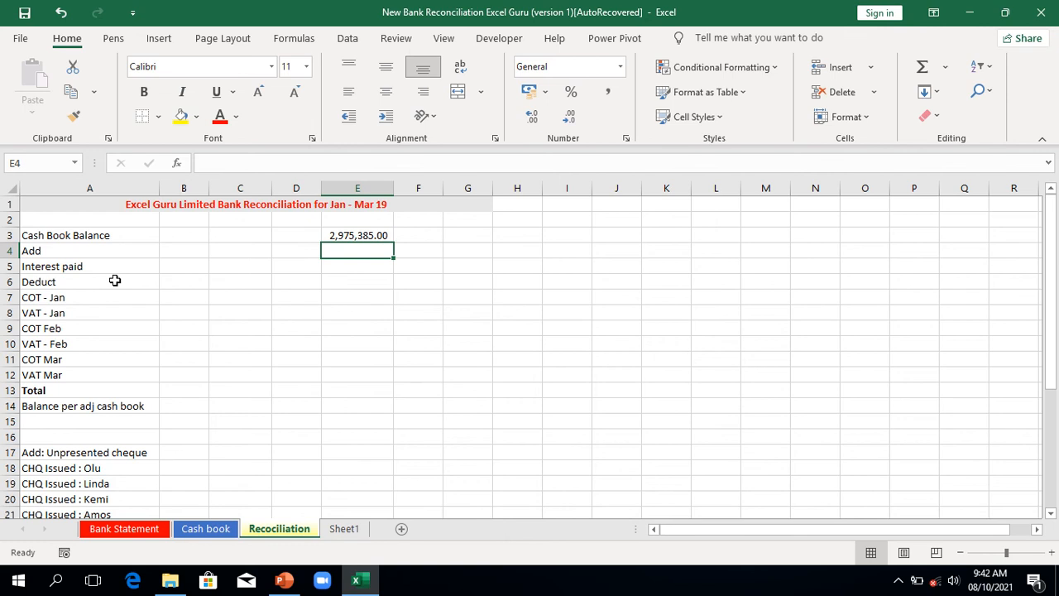
# Link the Interest paid amount in E5 to the interest credit on the Bank Statement sheet, E25.
pyautogui.click(242, 269)
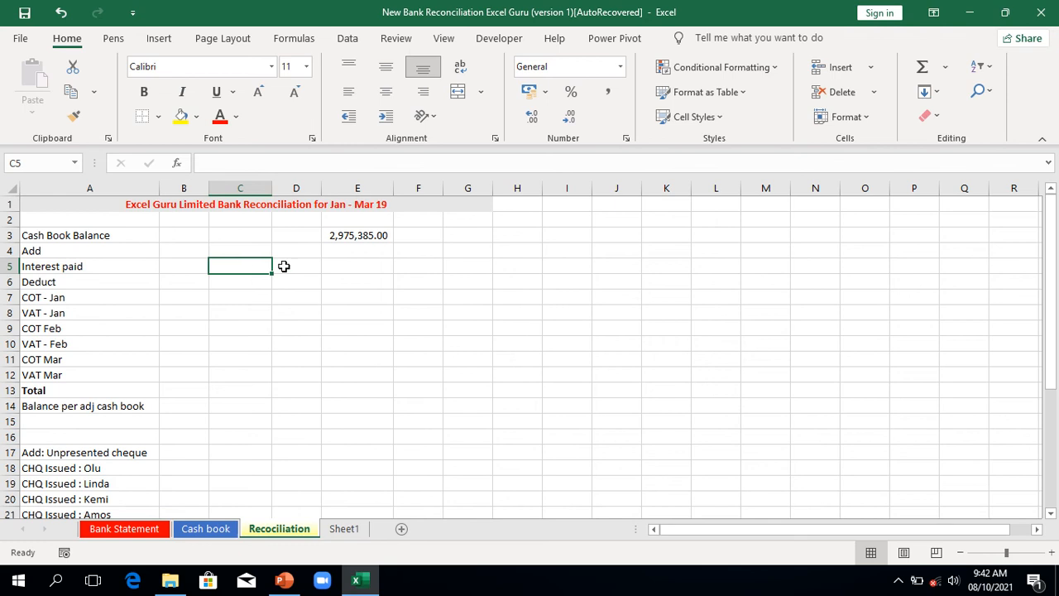
pyautogui.click(351, 270)
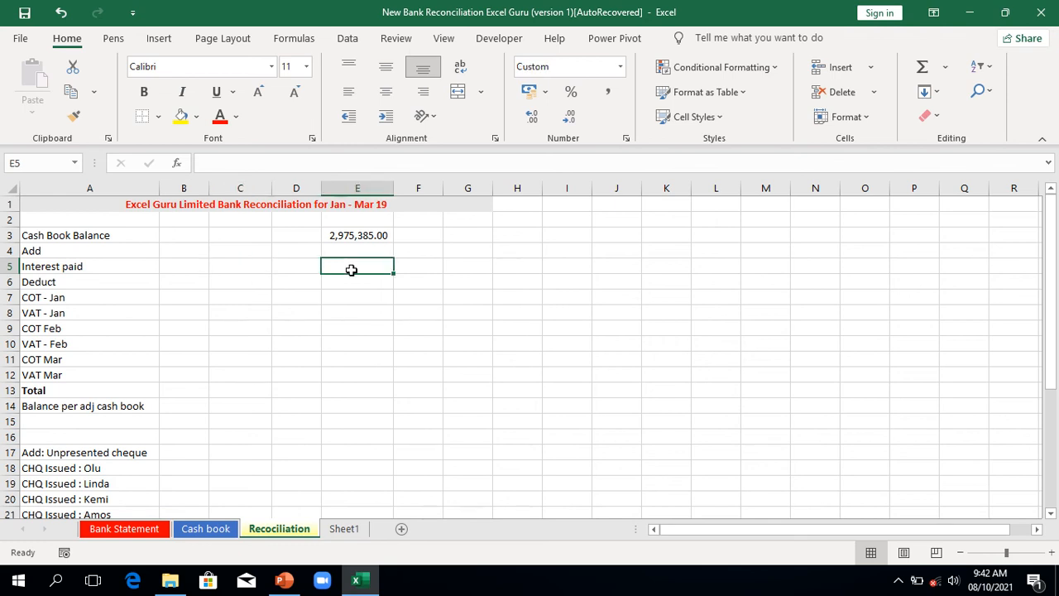
pyautogui.write('=')
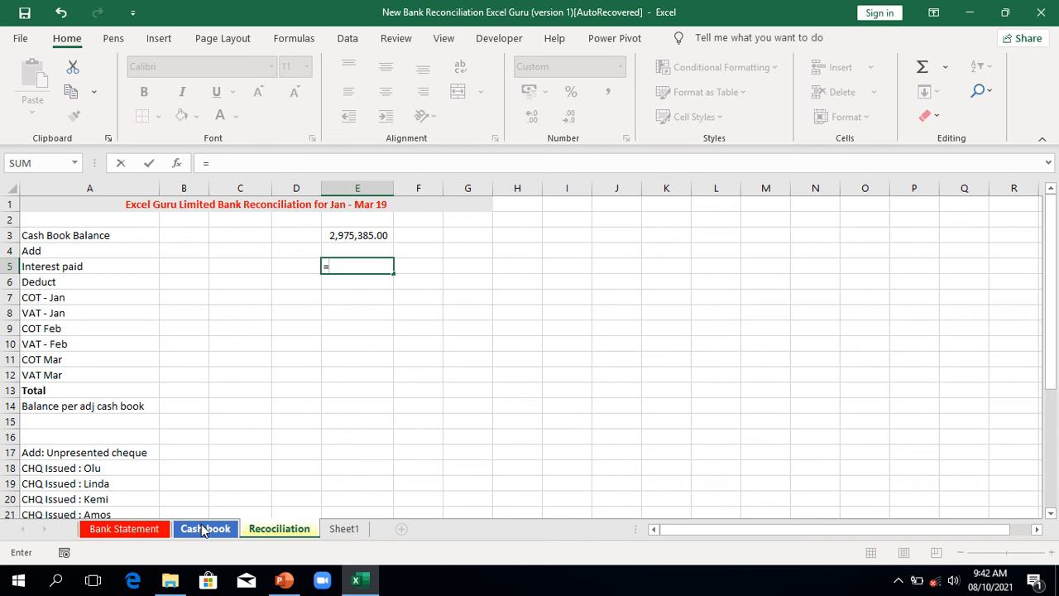
pyautogui.click(204, 529)
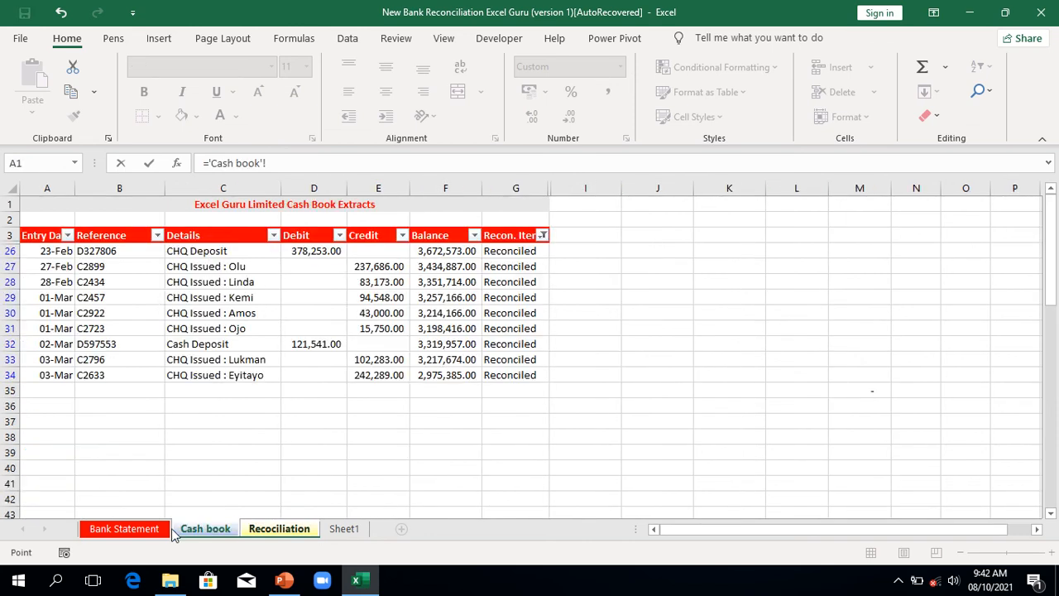
pyautogui.click(149, 531)
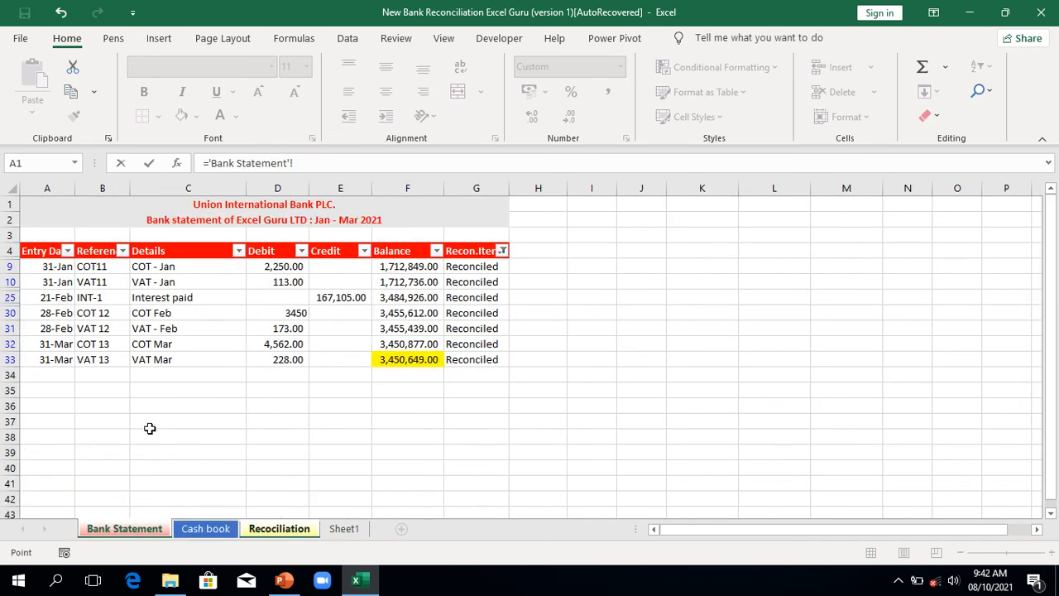
pyautogui.click(349, 303)
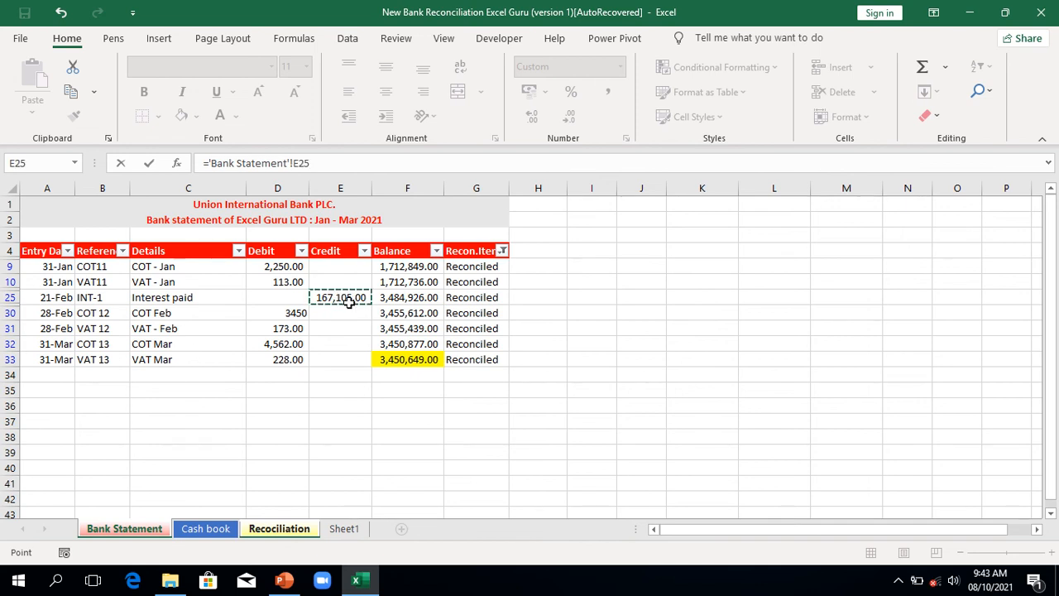
pyautogui.press('Return')
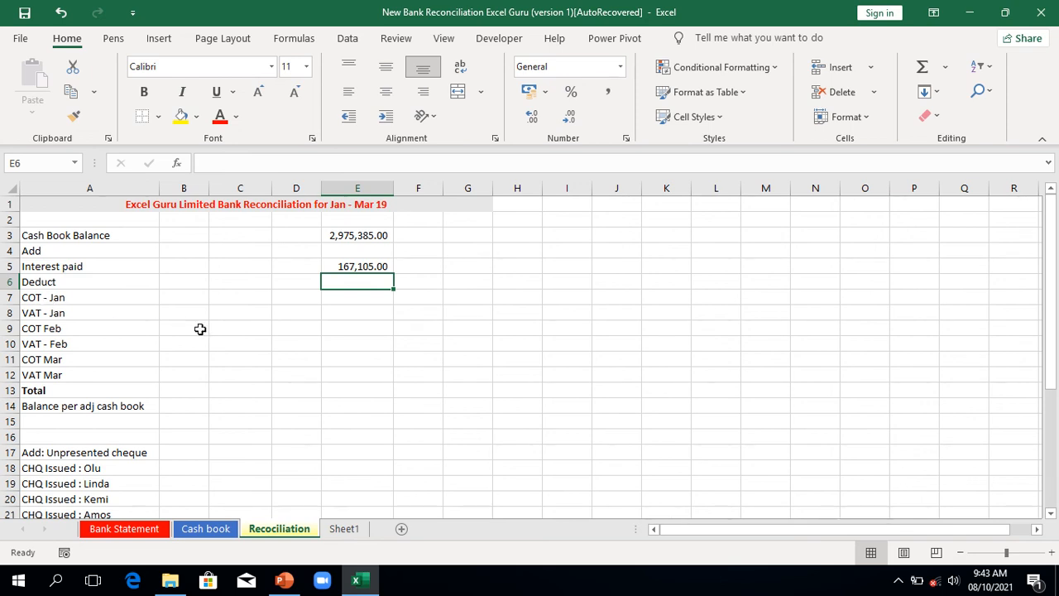
# Copy the January COT and VAT debits from Bank Statement D9:D10 into C7:C8 of the Recociliation sheet.
pyautogui.click(247, 282)
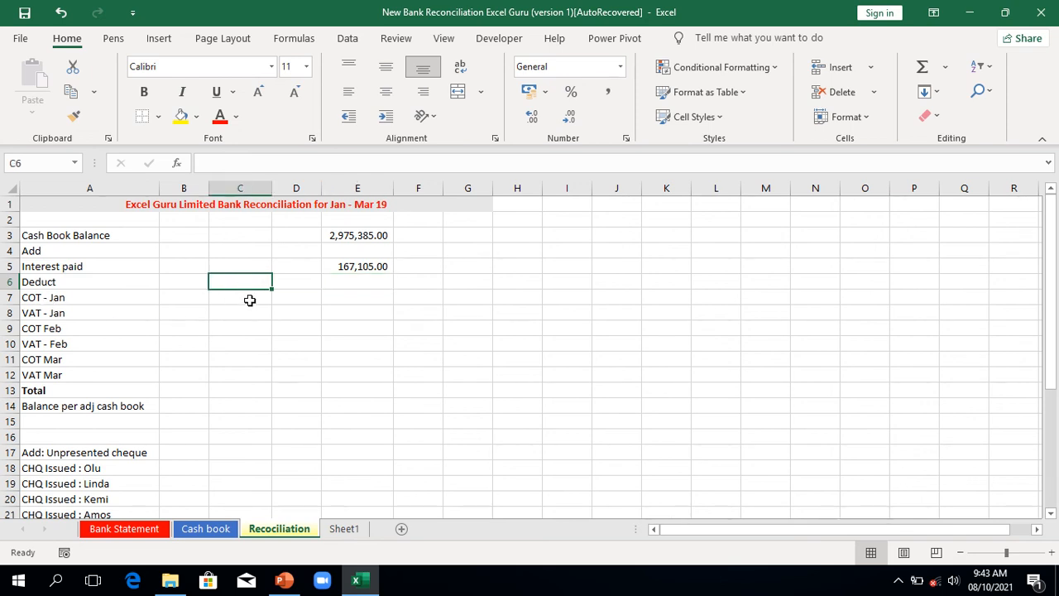
pyautogui.click(249, 299)
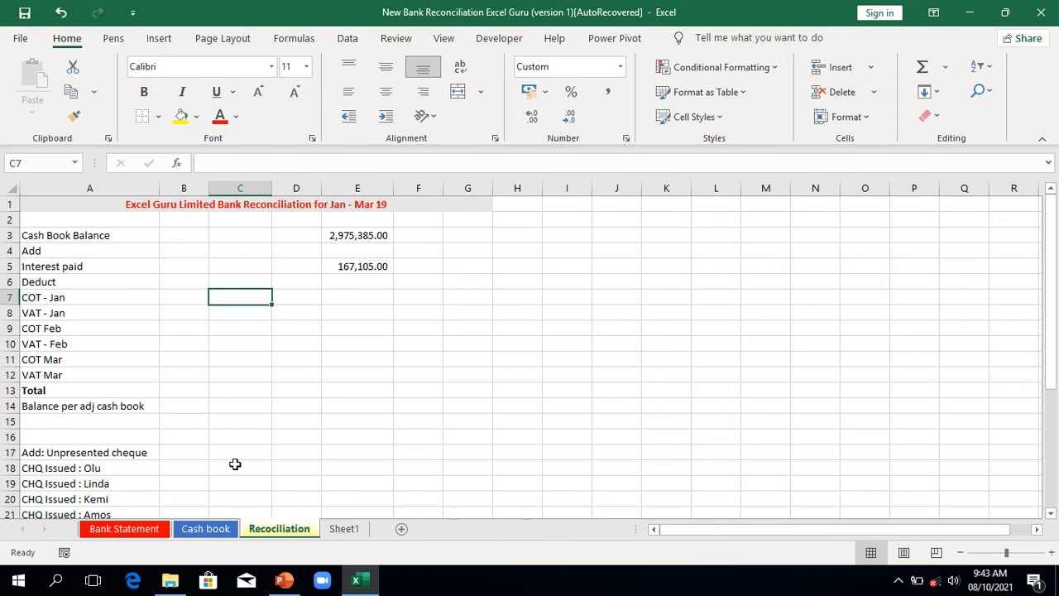
pyautogui.click(122, 530)
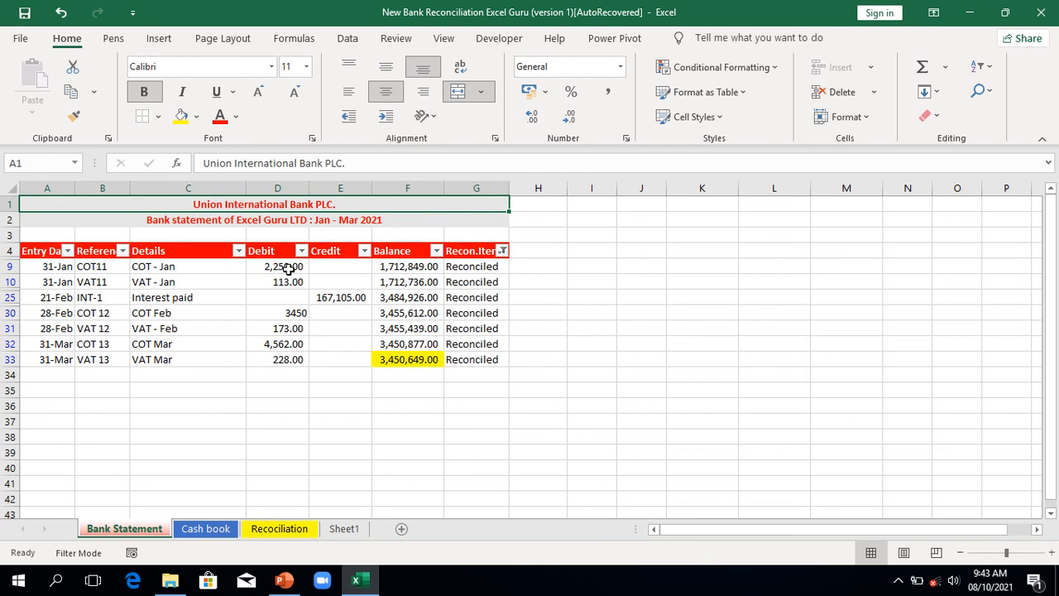
pyautogui.click(288, 269)
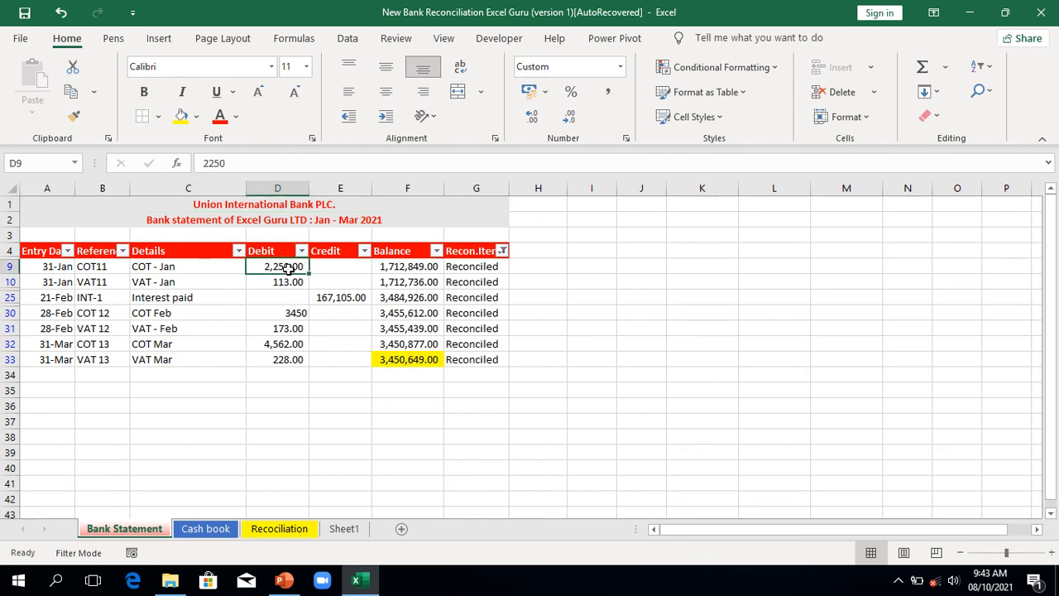
pyautogui.moveTo(288, 269); pyautogui.dragTo(288, 283)
pyautogui.hotkey('ctrl', 'c')
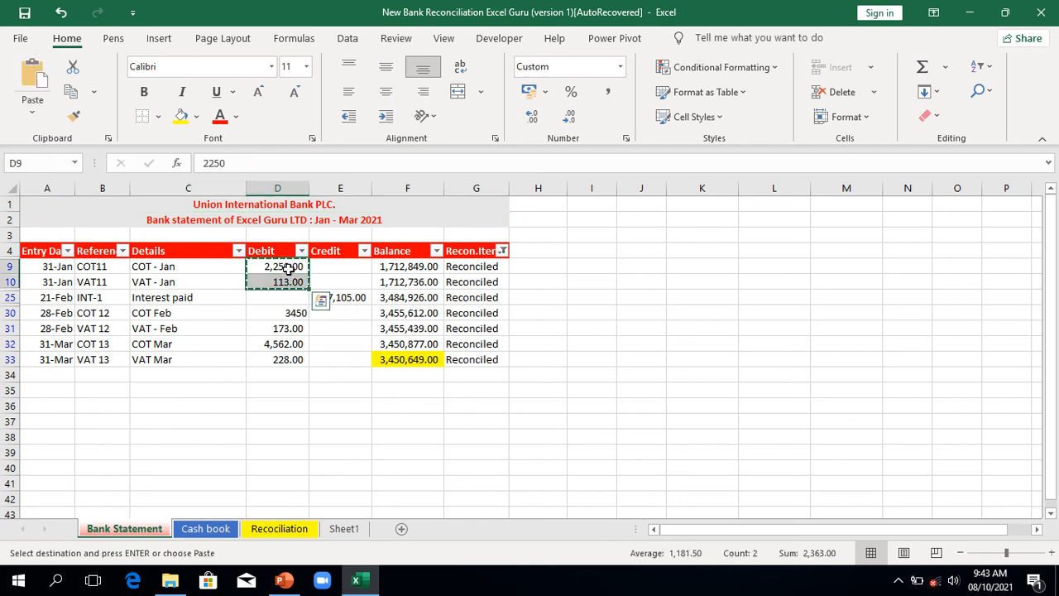
pyautogui.click(279, 530)
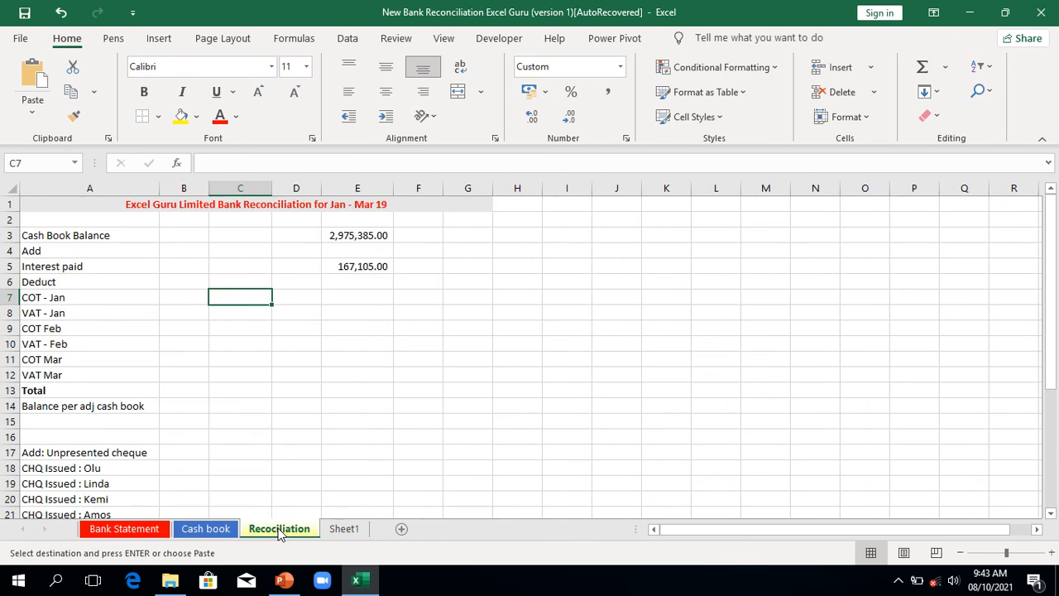
pyautogui.hotkey('ctrl', 'v')
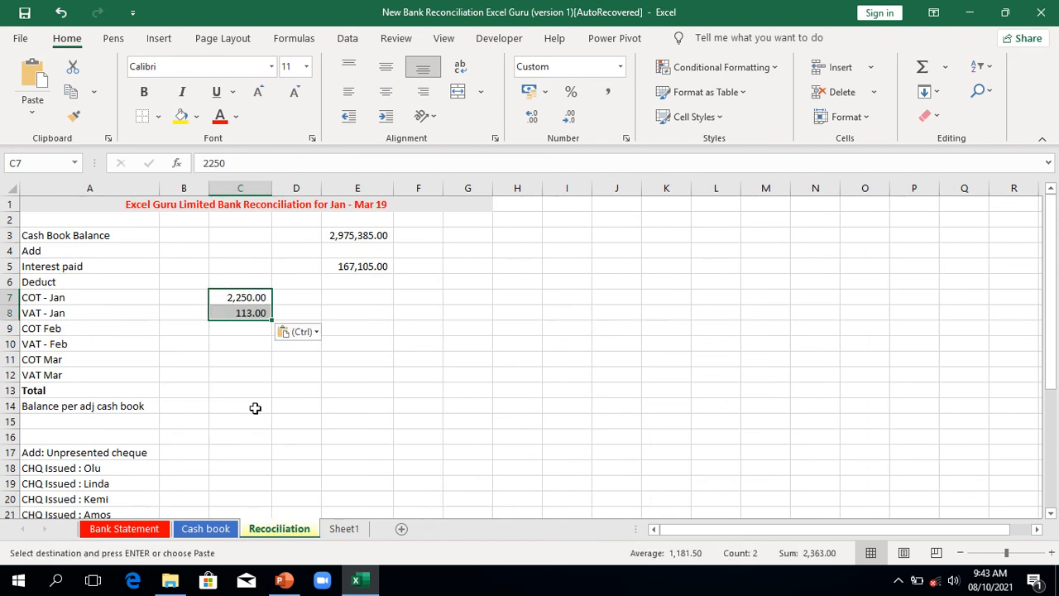
# Copy the February and March COT and VAT debits from Bank Statement D30:D33 into C9:C12 of the Recociliation sheet.
pyautogui.click(241, 327)
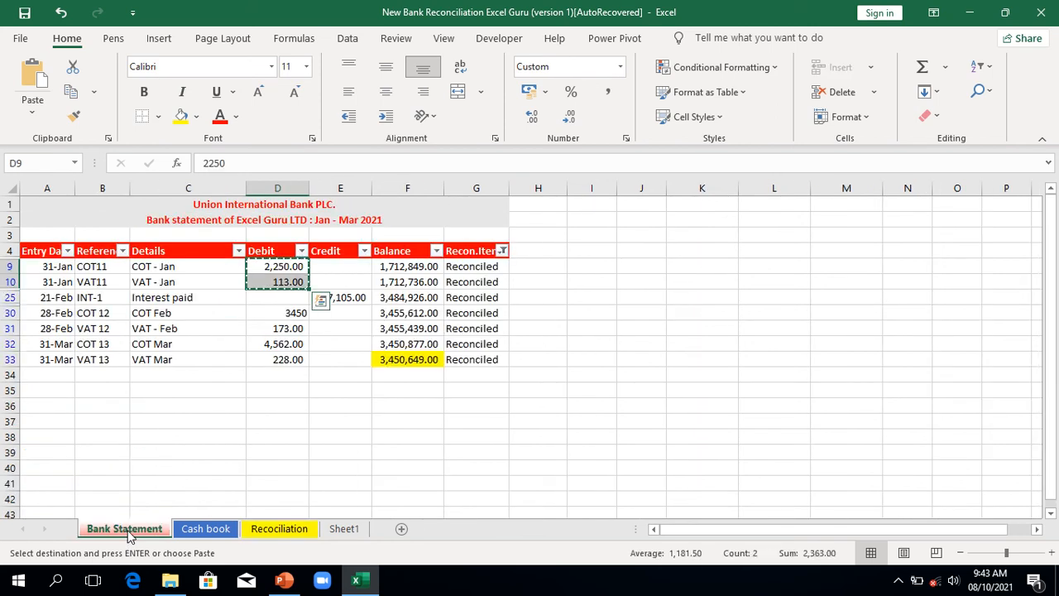
pyautogui.press('Escape')
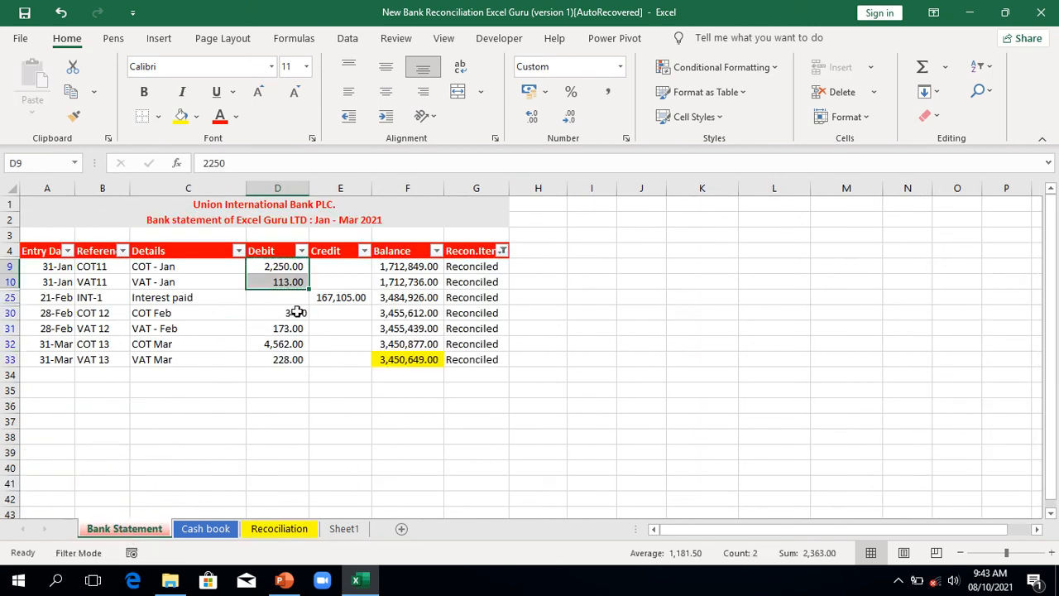
pyautogui.click(296, 312)
pyautogui.hotkey('ctrl', 'shift', 'Down')
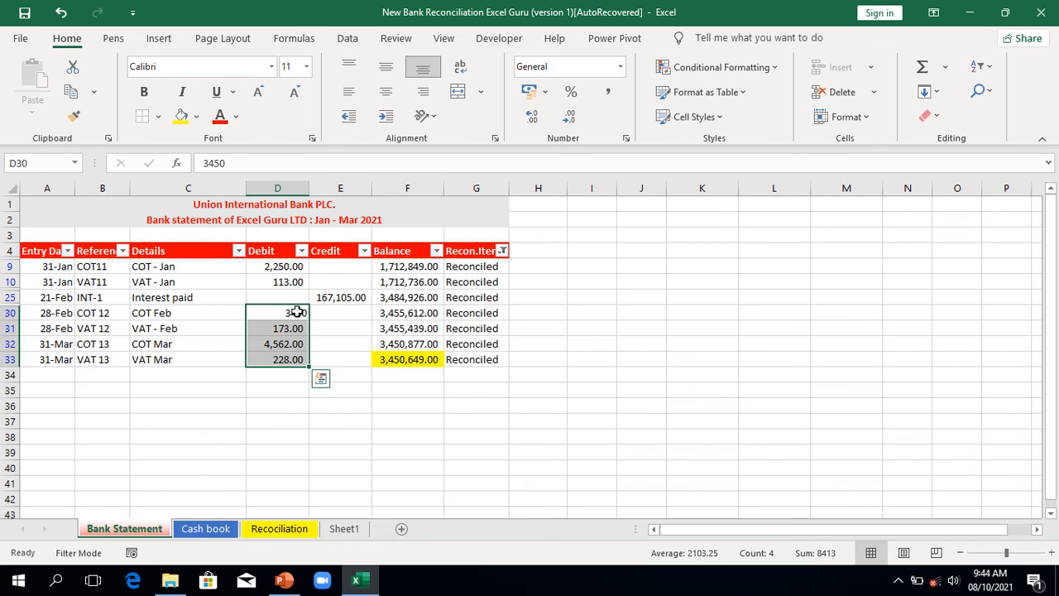
pyautogui.hotkey('ctrl', 'c')
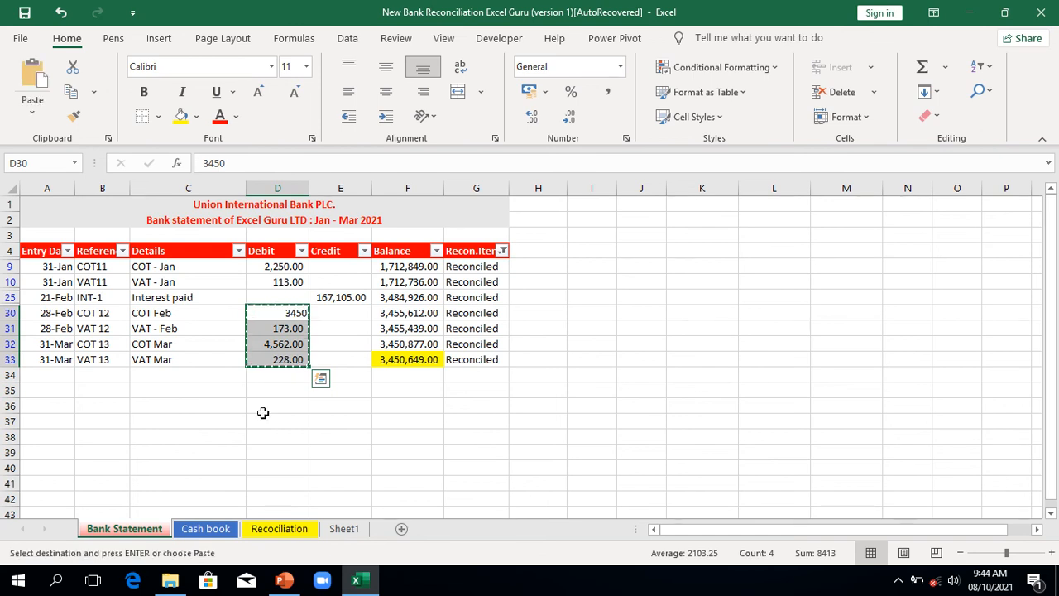
pyautogui.click(303, 530)
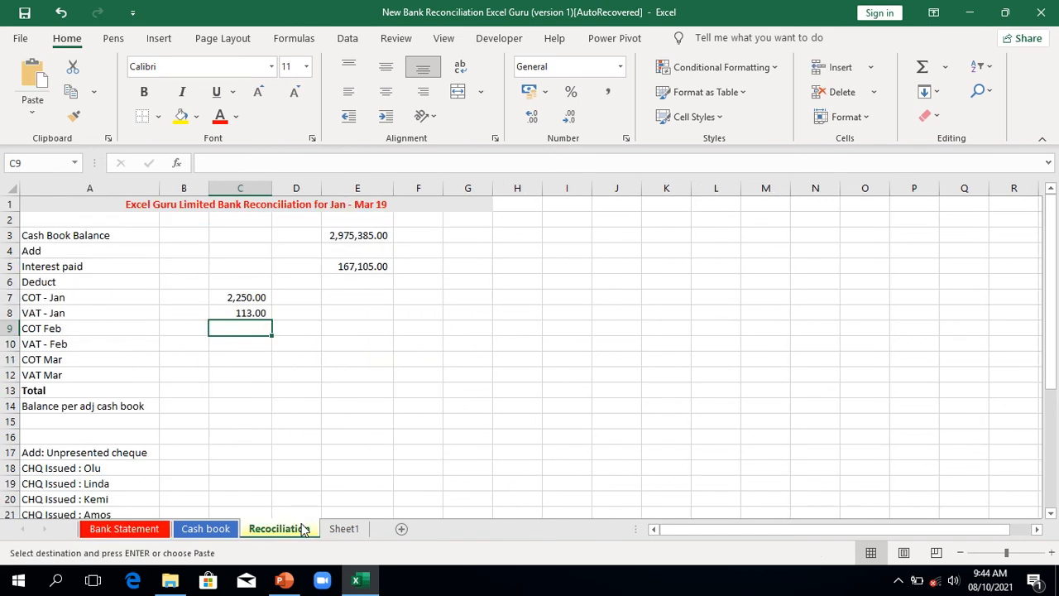
pyautogui.hotkey('ctrl', 'v')
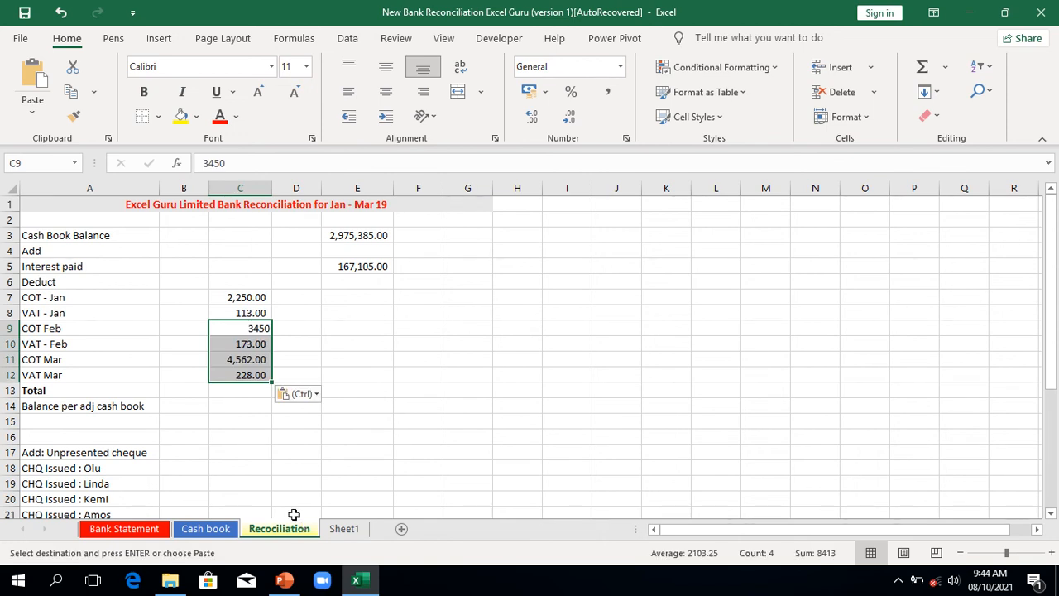
# Total the COT and VAT deductions in C13 with a SUM of C7:C12.
pyautogui.click(256, 391)
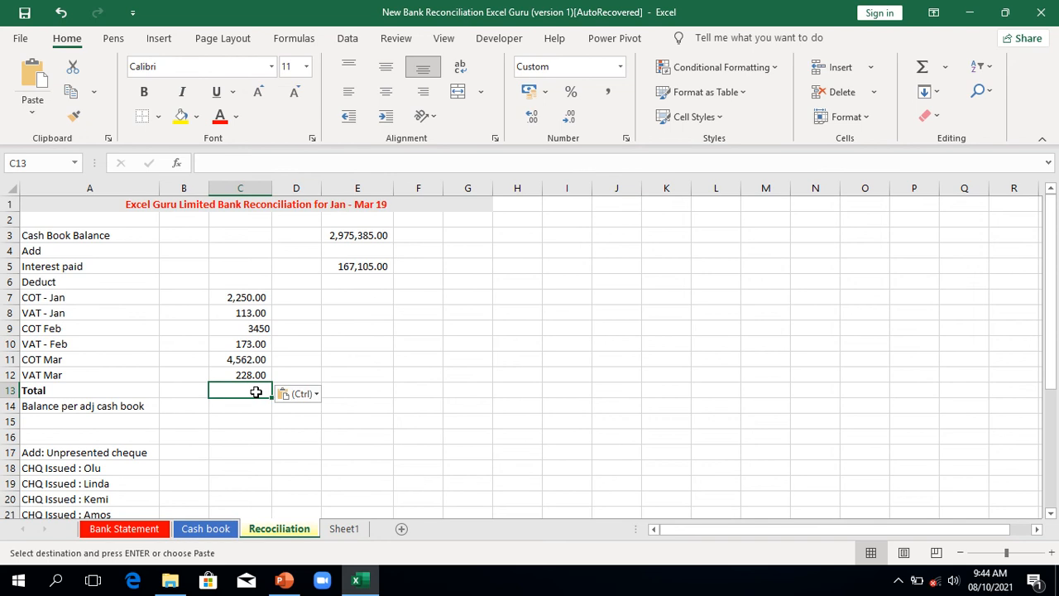
pyautogui.write('=su')
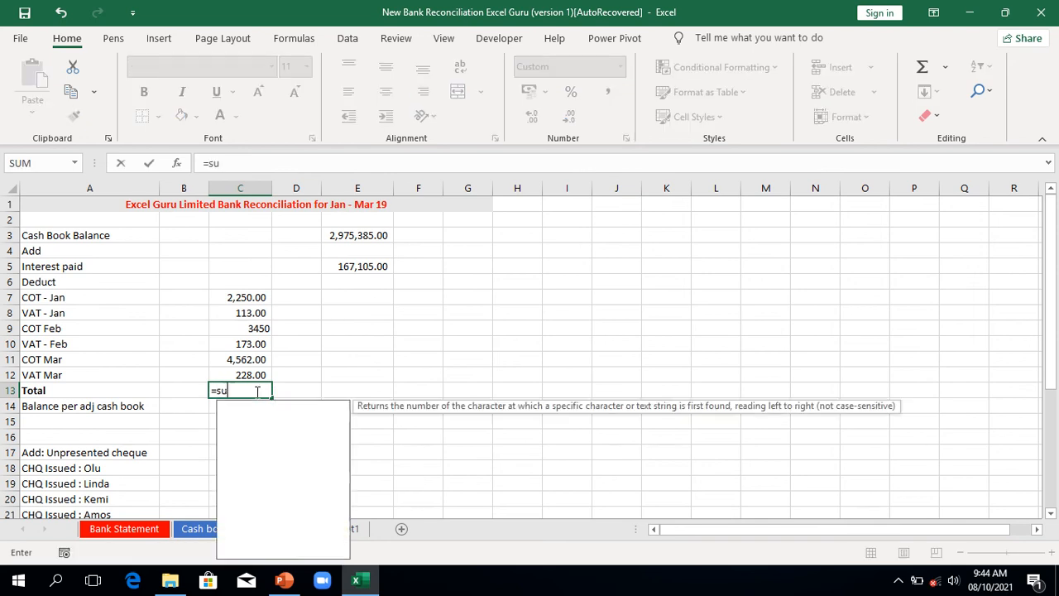
pyautogui.write('m')
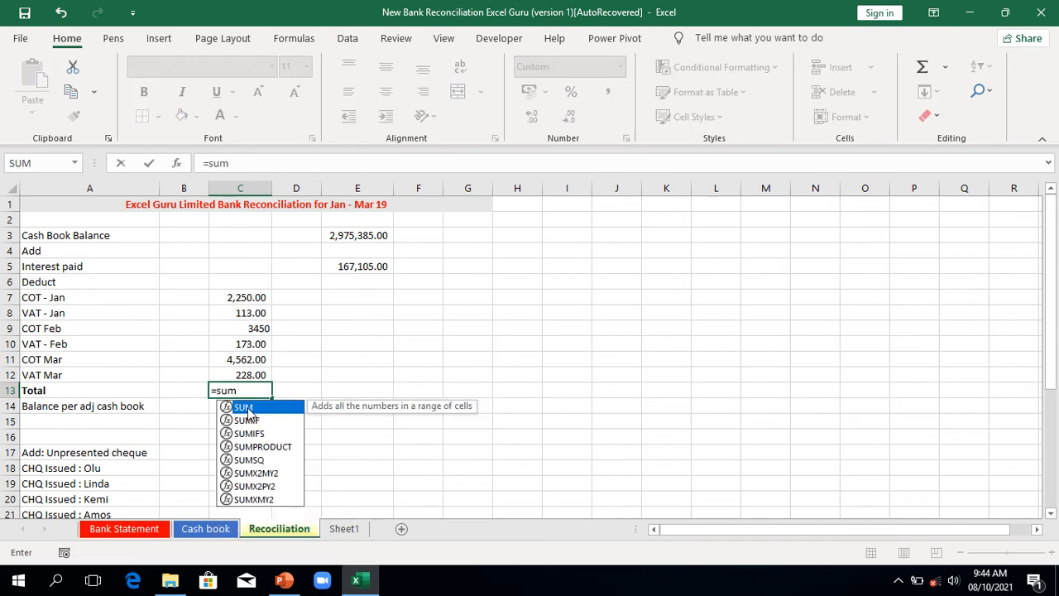
pyautogui.doubleClick(244, 407)
pyautogui.click(251, 297)
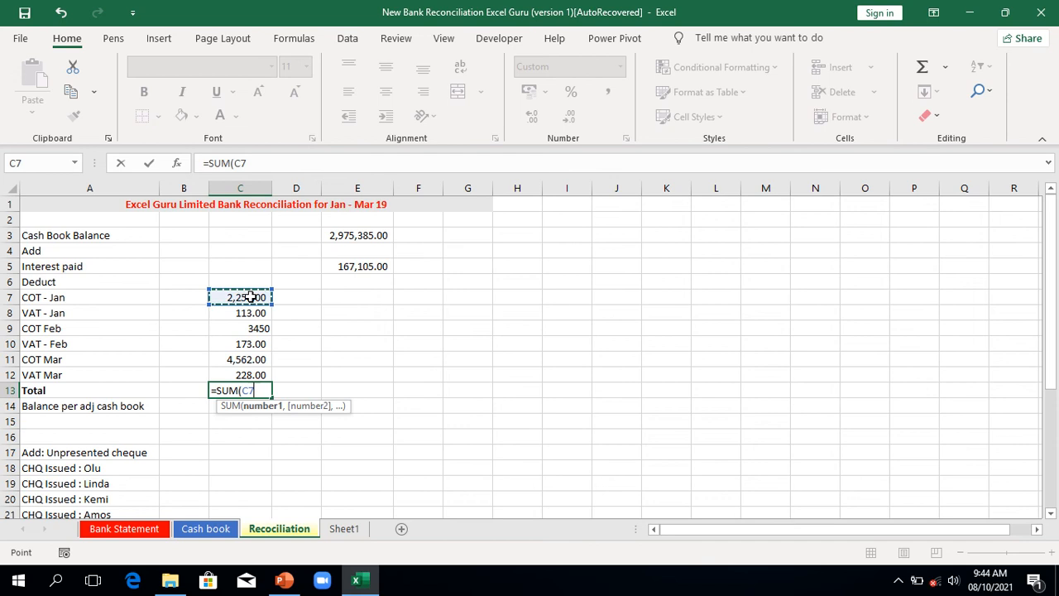
pyautogui.hotkey('ctrl', 'shift', 'Down')
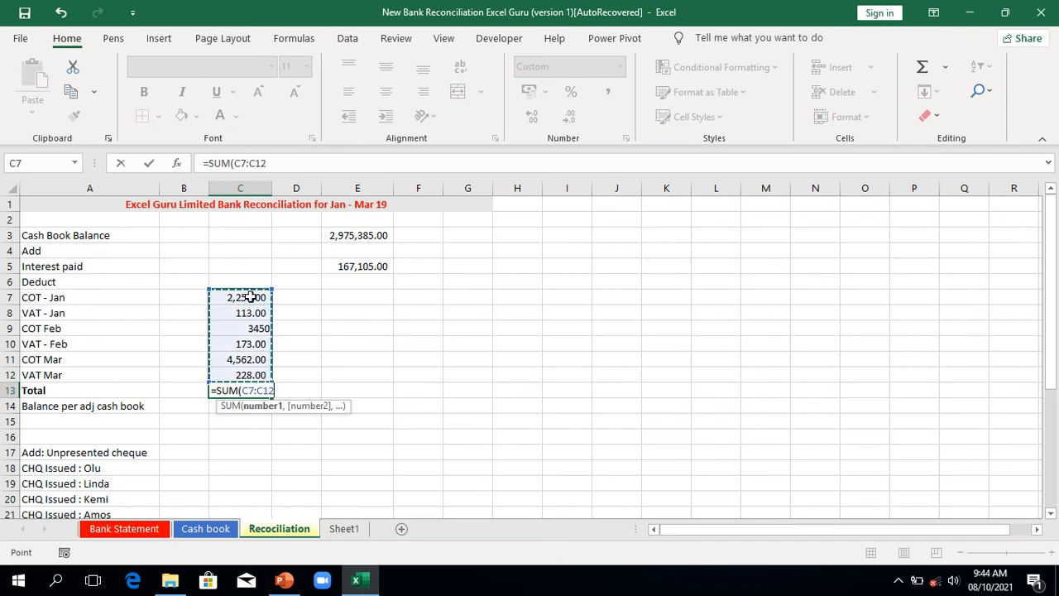
pyautogui.press('Return')
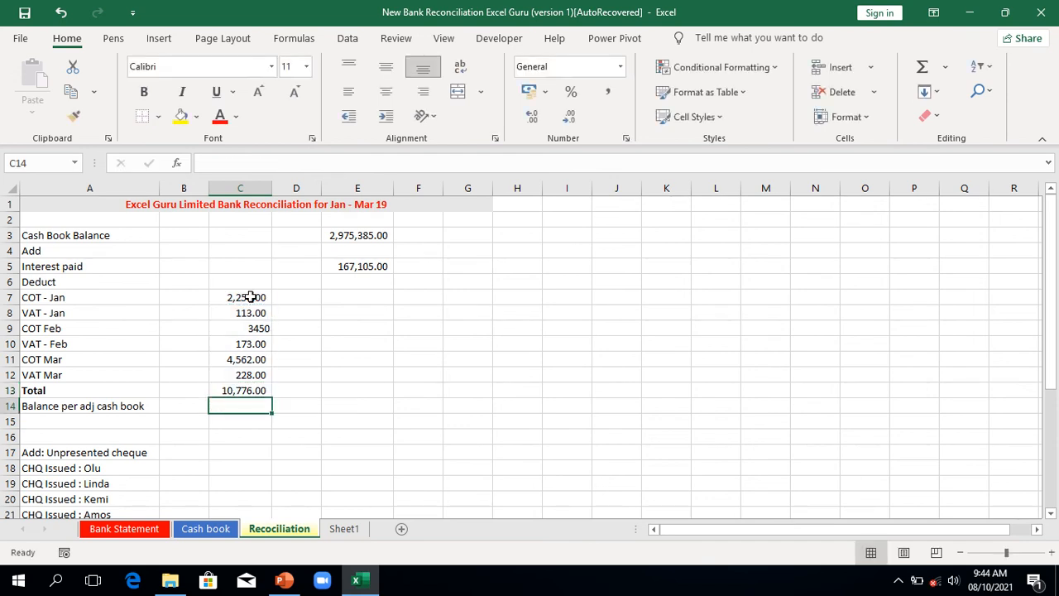
# Bring the deductions total into E13 as a negative amount with the formula =-C13.
pyautogui.click(354, 391)
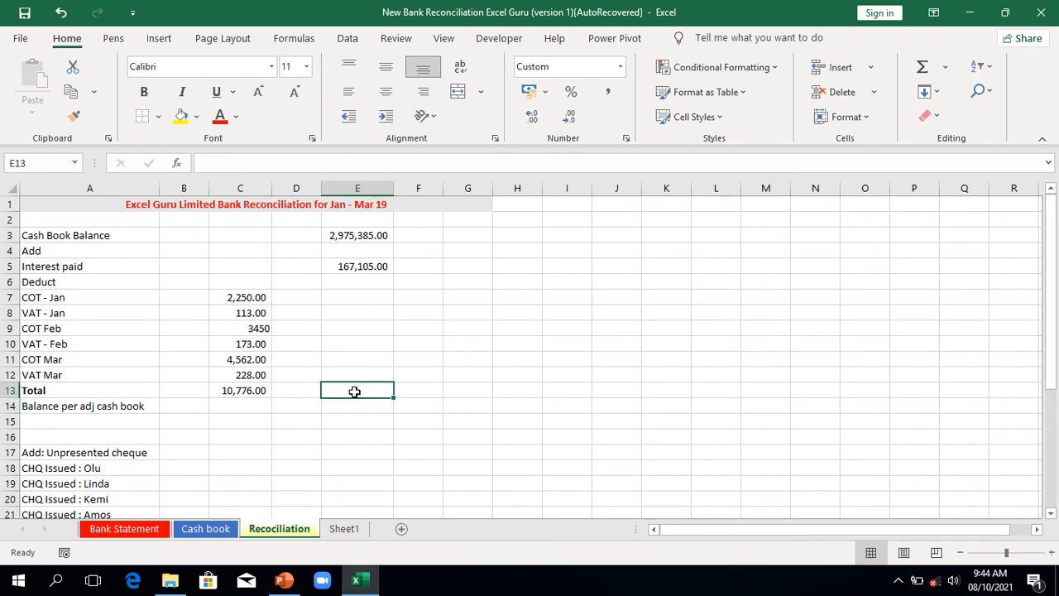
pyautogui.write('-')
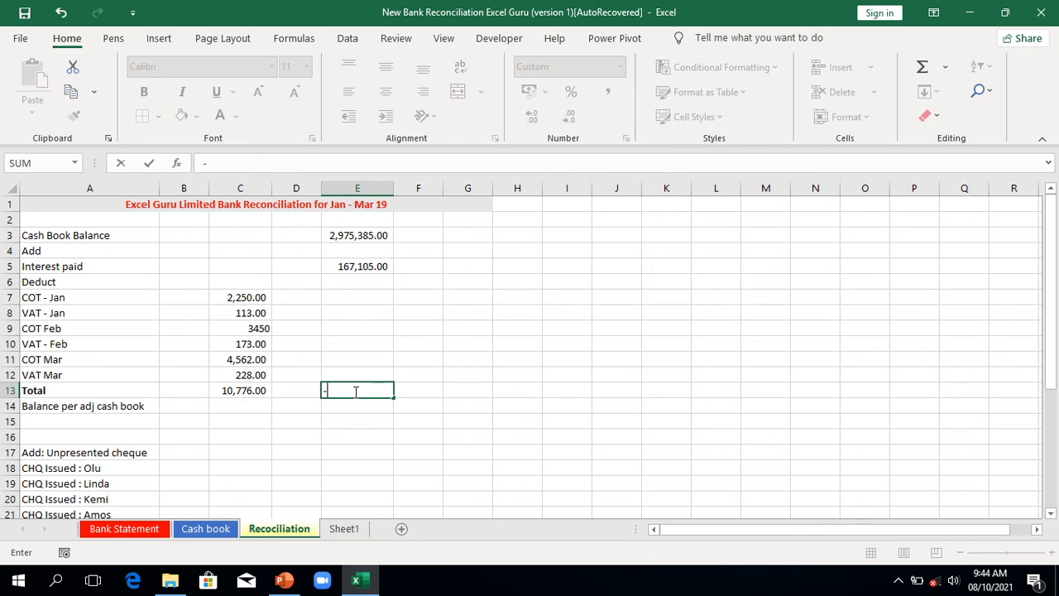
pyautogui.press('Escape')
pyautogui.write('=-')
pyautogui.click(252, 393)
pyautogui.press('Return')
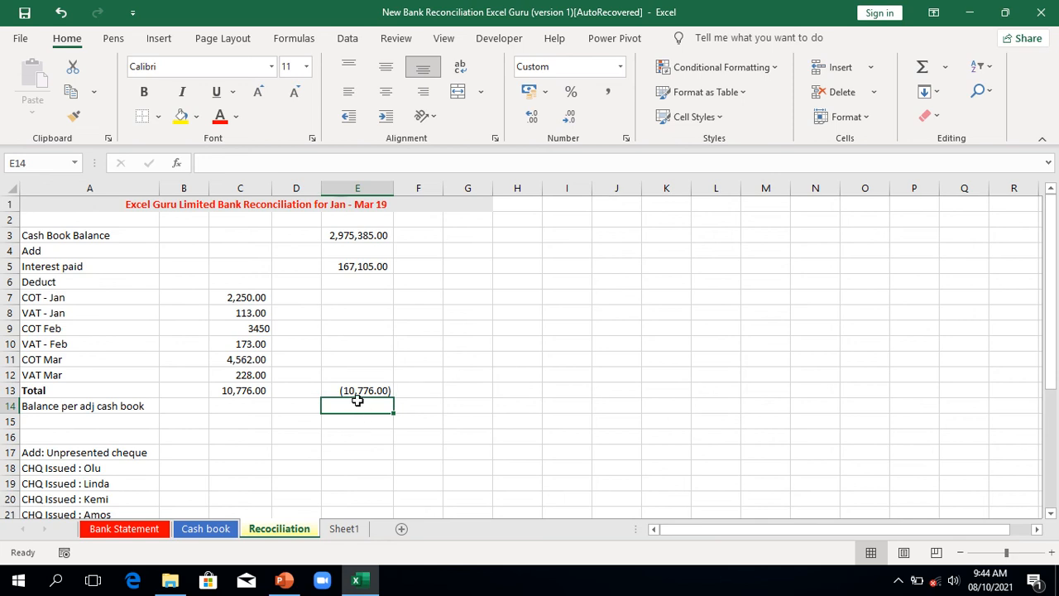
# Add a top border to the deductions total in C13.
pyautogui.click(253, 394)
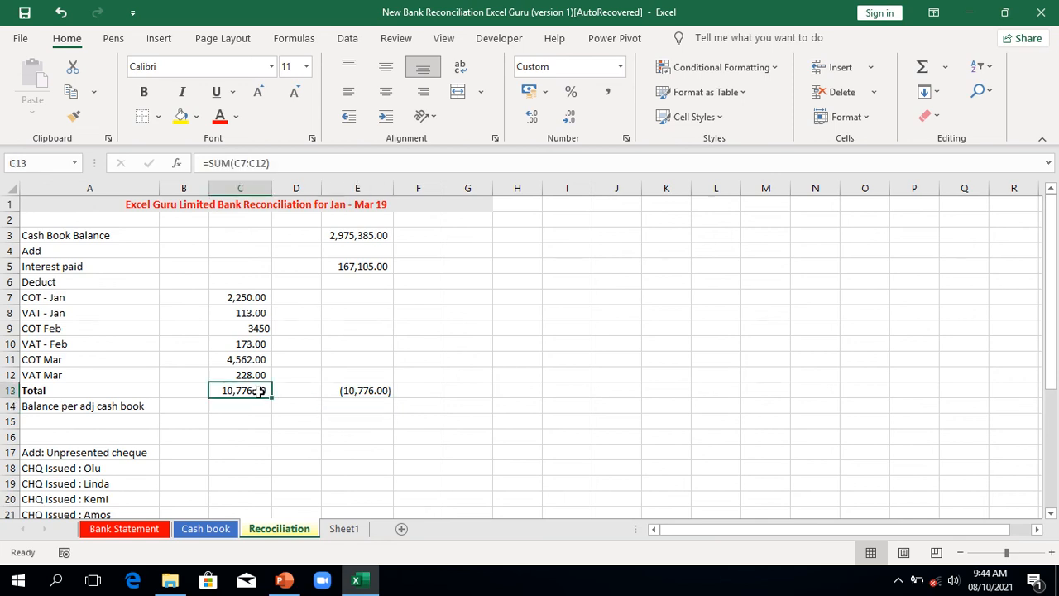
pyautogui.click(161, 117)
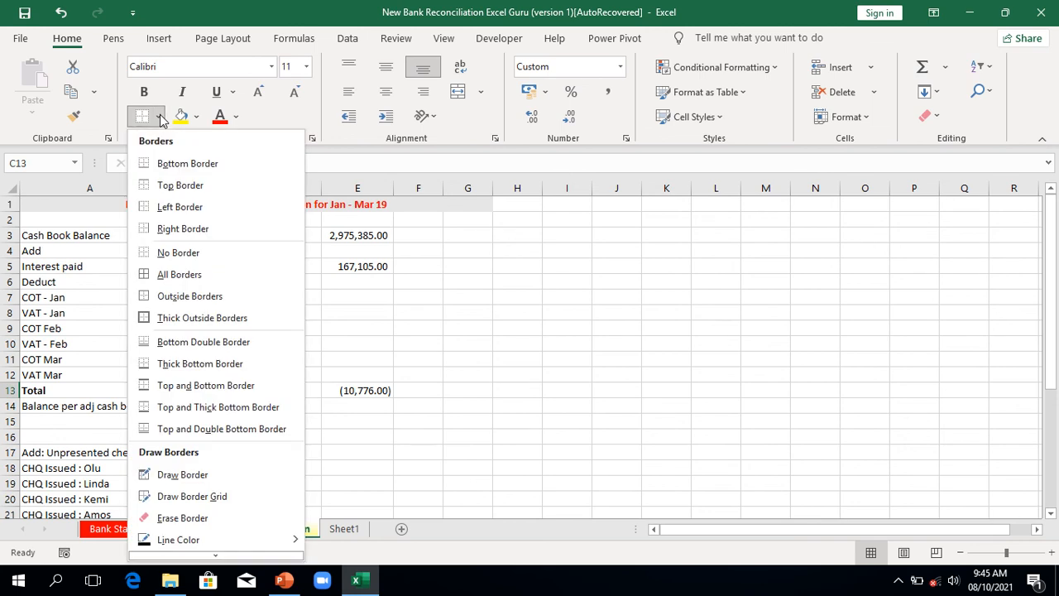
pyautogui.click(174, 187)
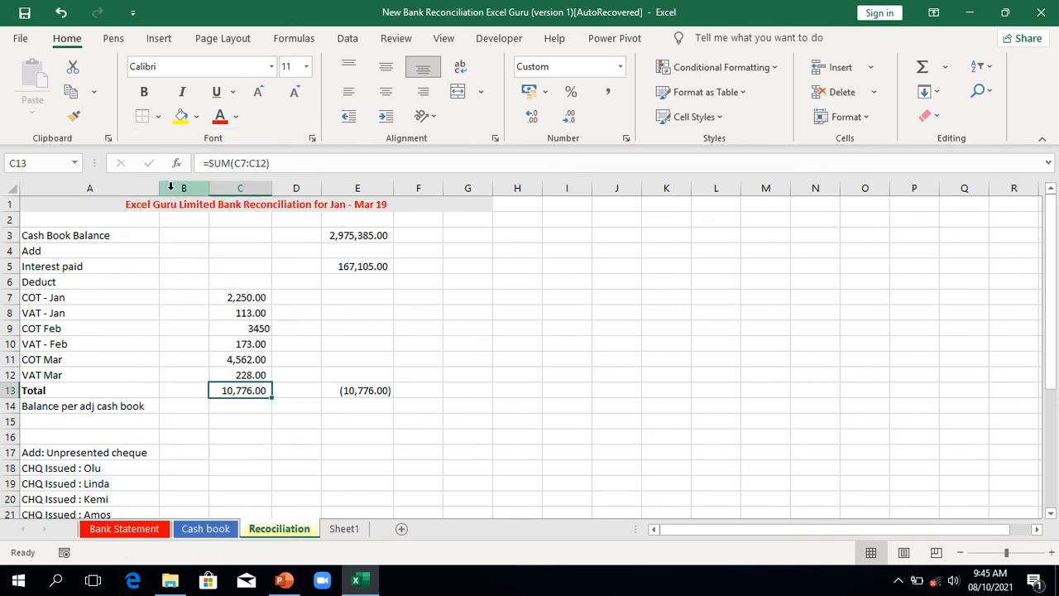
pyautogui.click(368, 391)
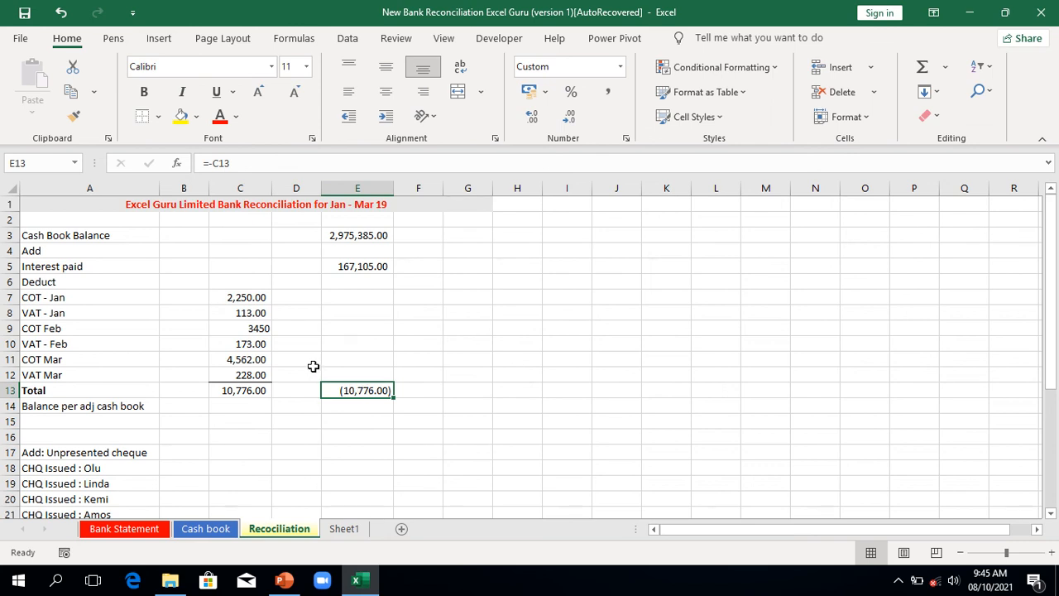
# Calculate the Balance per adj cash book in E14 with the formula =SUM(E3,E5,E13).
pyautogui.click(356, 403)
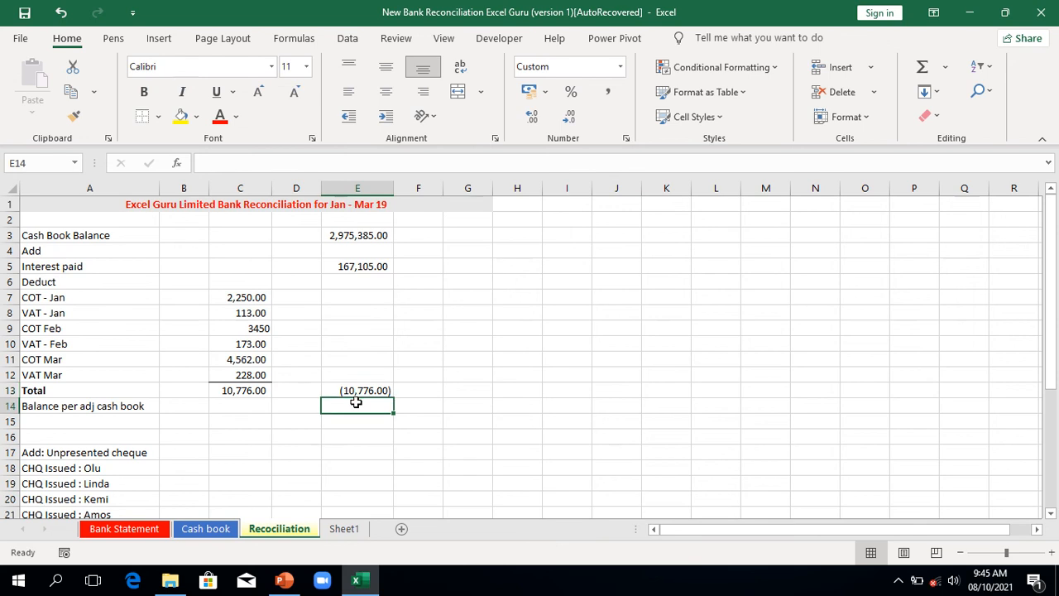
pyautogui.write('=sum')
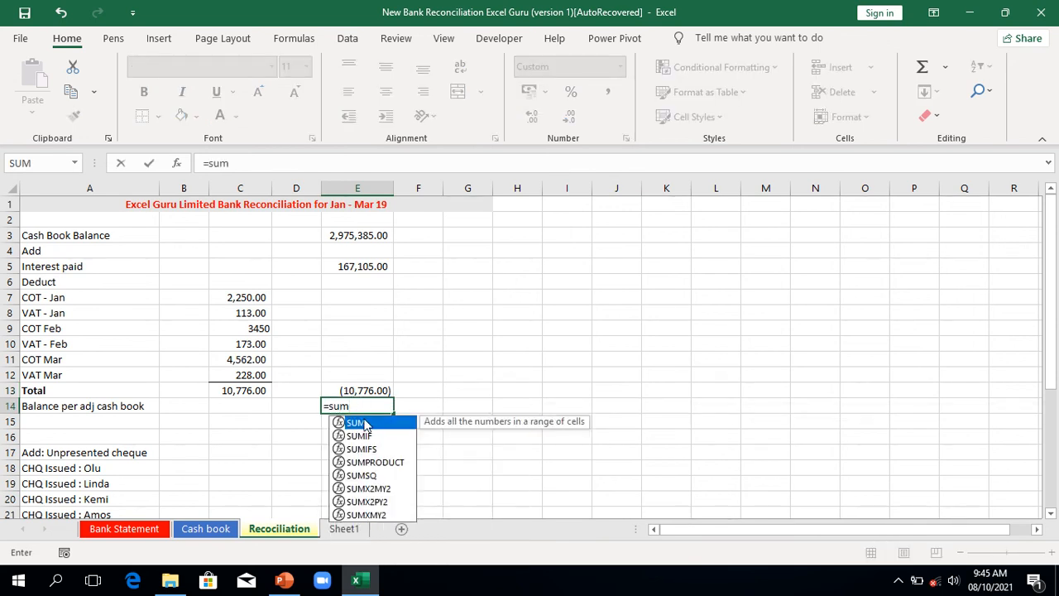
pyautogui.doubleClick(366, 423)
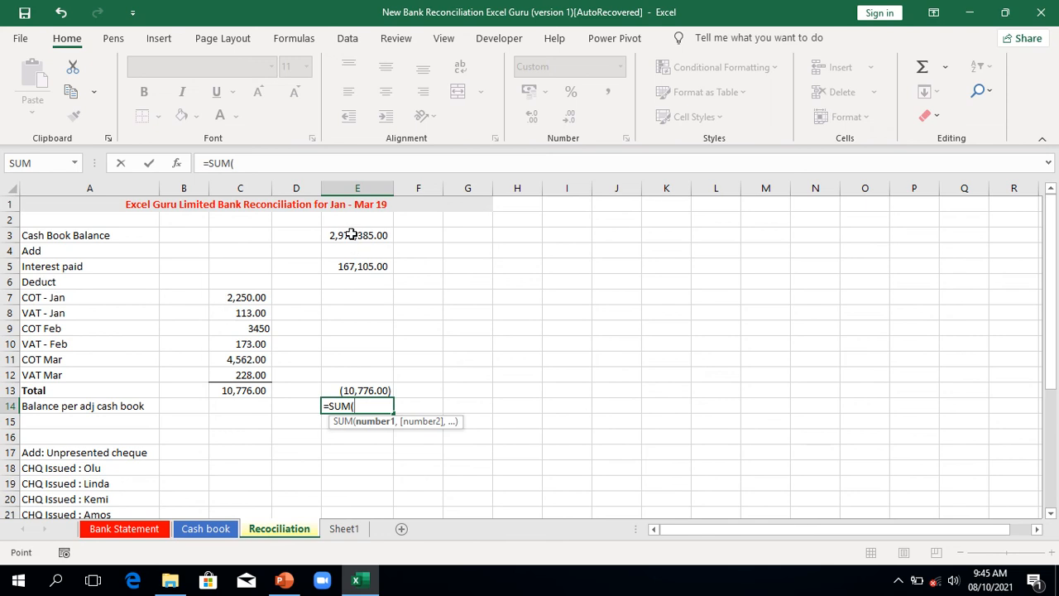
pyautogui.click(351, 235)
pyautogui.write(',')
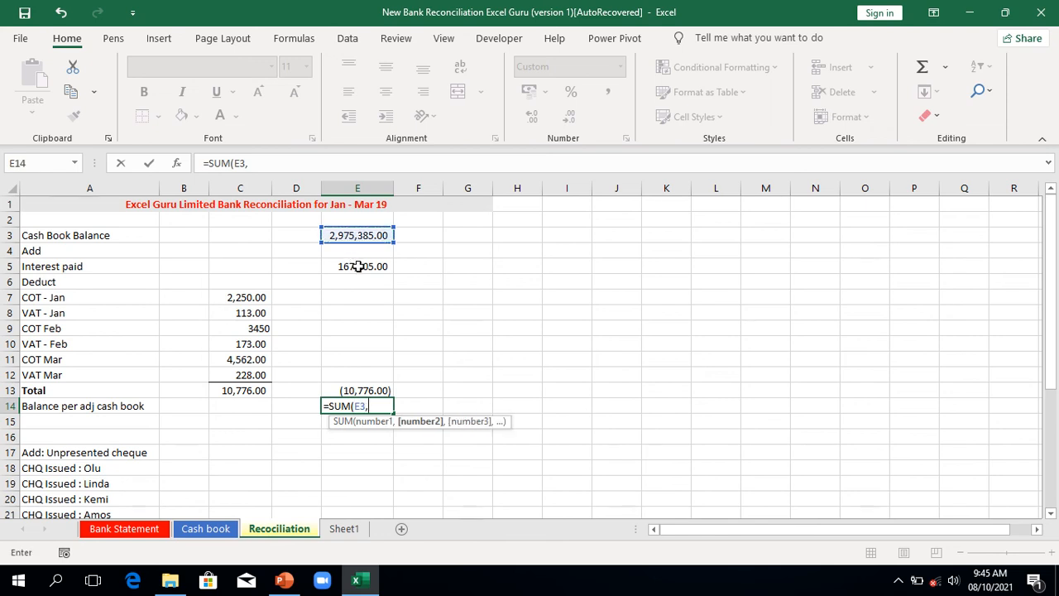
pyautogui.click(357, 265)
pyautogui.write(',')
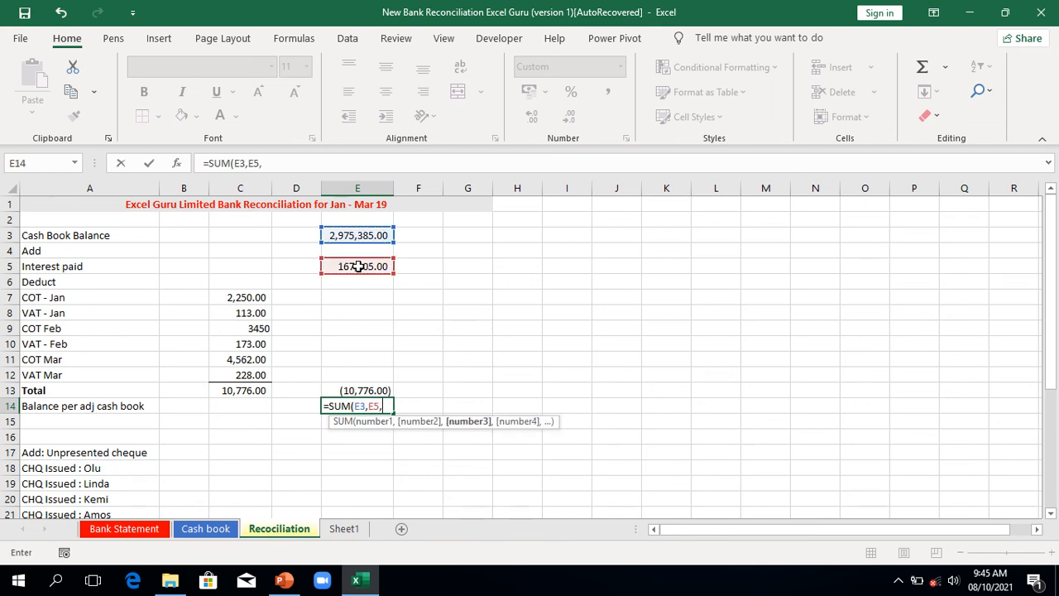
pyautogui.click(365, 392)
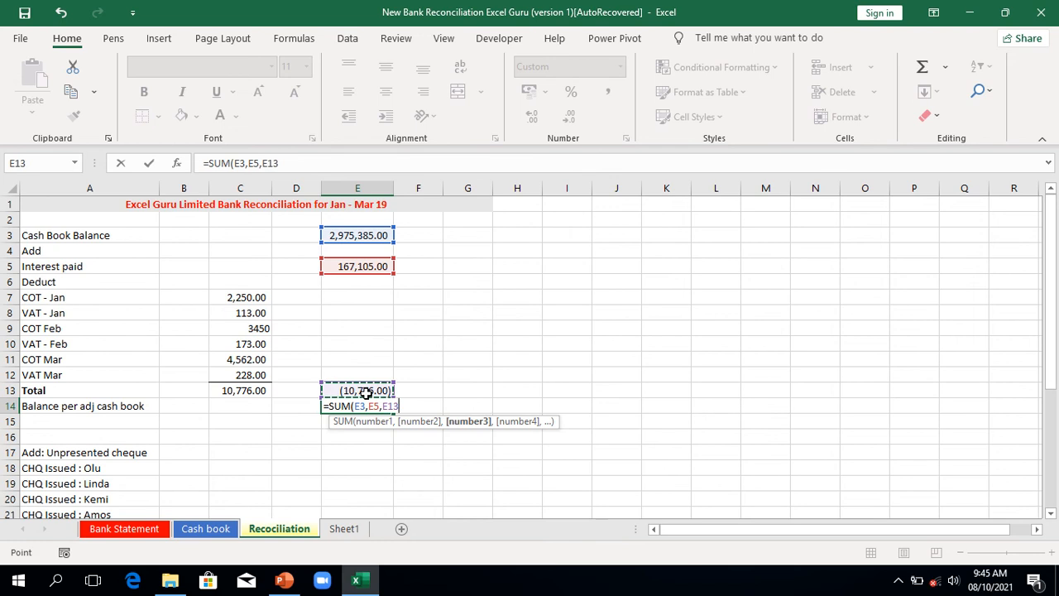
pyautogui.write(')')
pyautogui.press('Return')
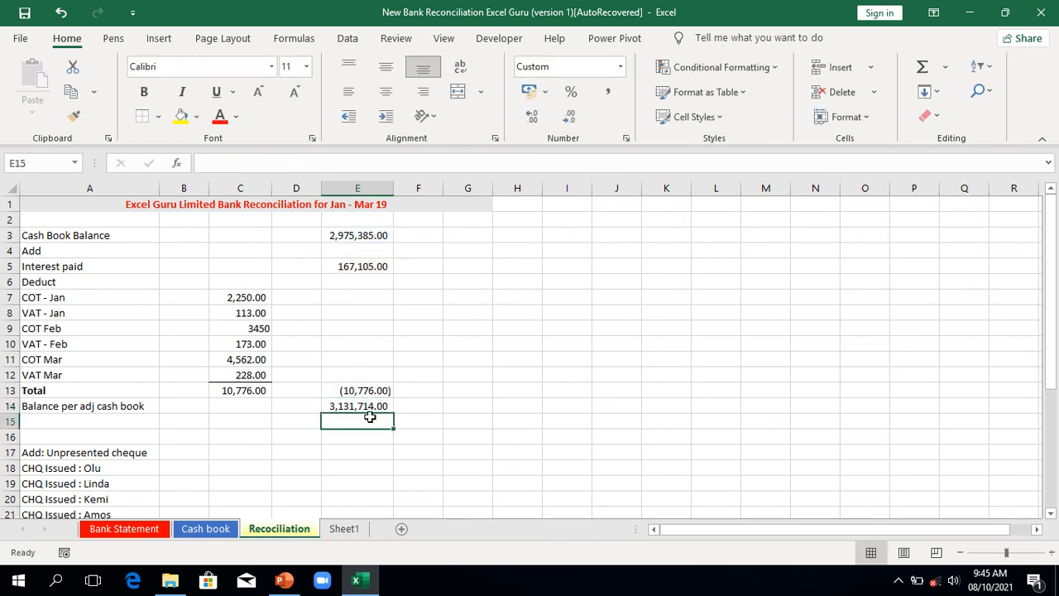
# Apply a top and double bottom border to the adjusted cash book balance in E14.
pyautogui.click(365, 406)
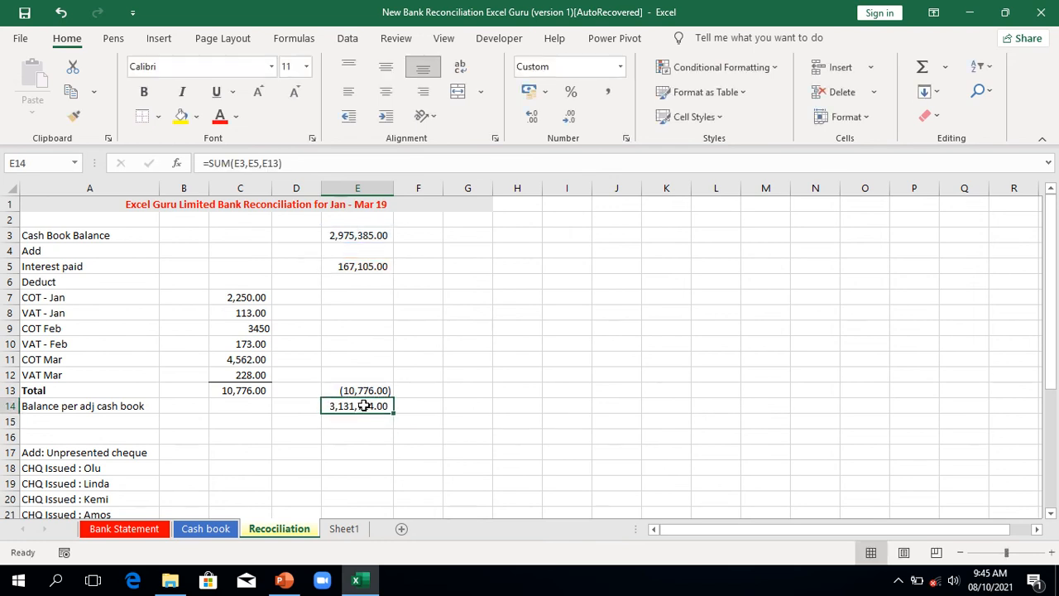
pyautogui.click(159, 117)
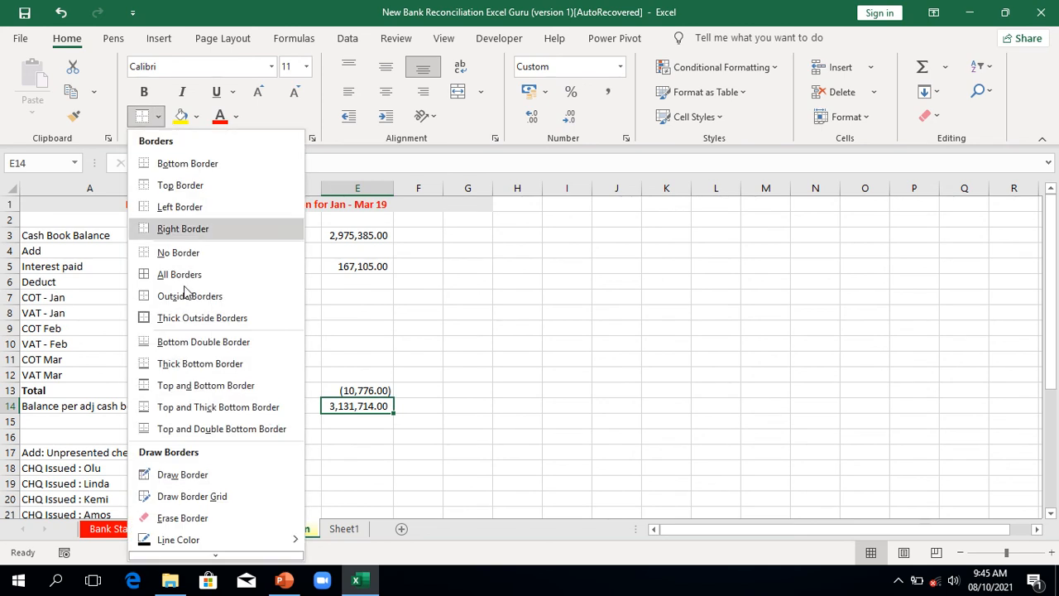
pyautogui.click(219, 429)
# Review the unpresented cheque entries on the Recociliation sheet and the filtered items on the Bank Statement sheet.
pyautogui.click(349, 452)
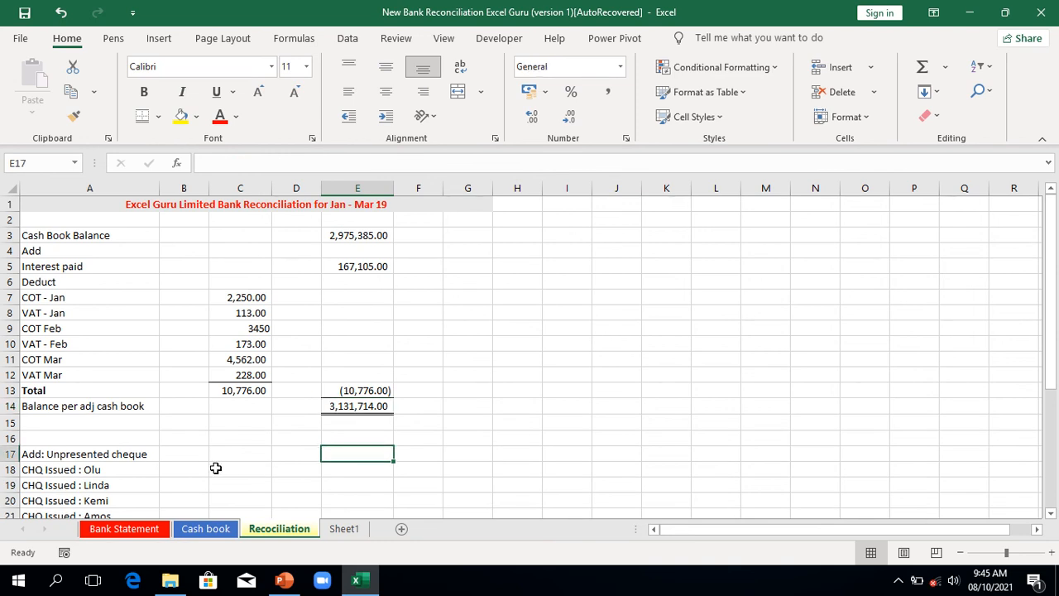
pyautogui.press('Down')
pyautogui.press('Down')
pyautogui.press('Down')
pyautogui.press('Down')
pyautogui.press('Down')
pyautogui.press('Down')
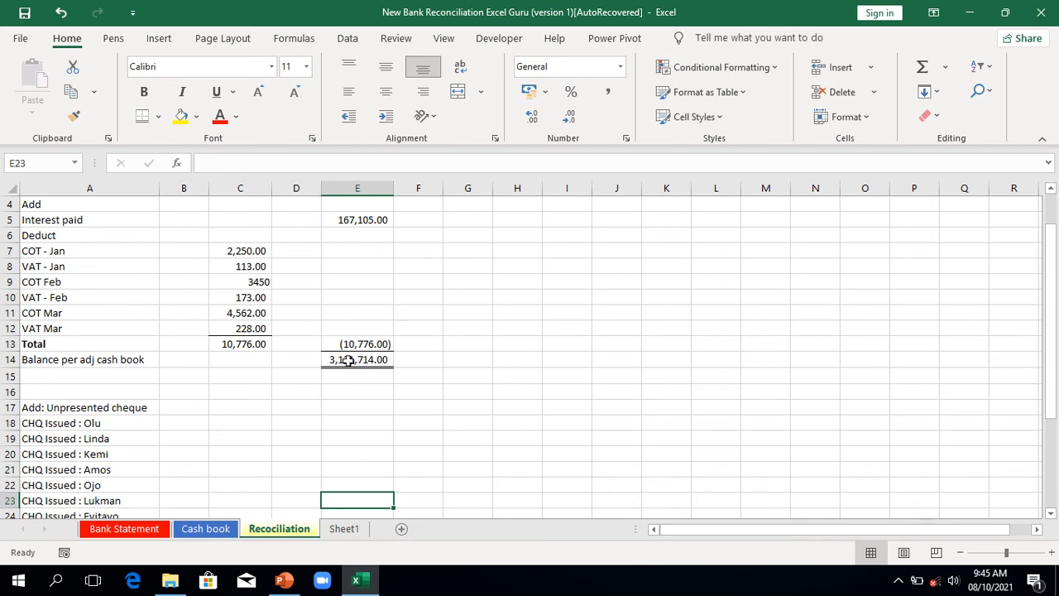
pyautogui.click(145, 537)
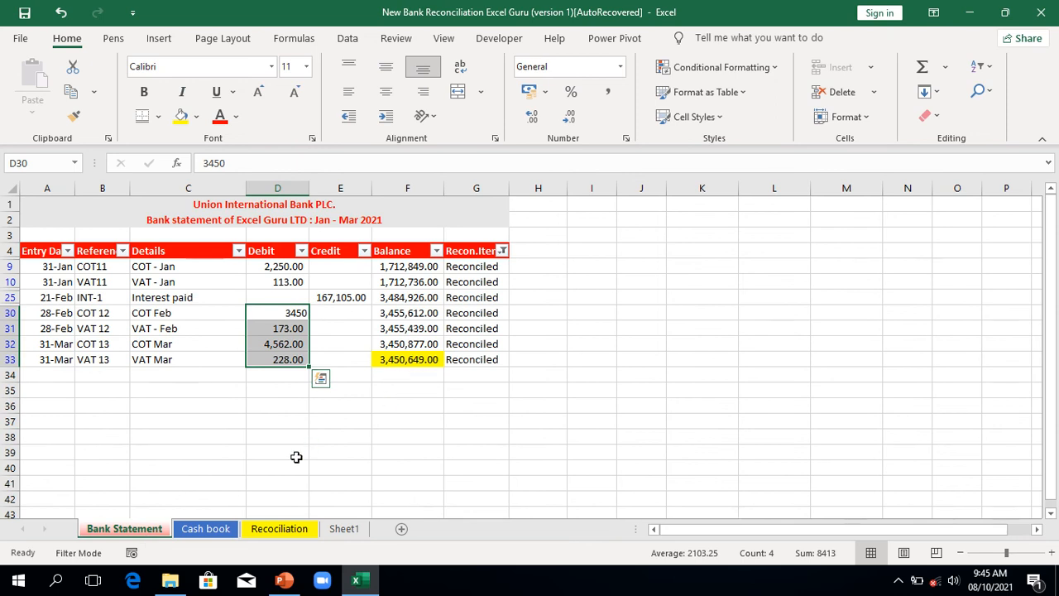
pyautogui.click(285, 532)
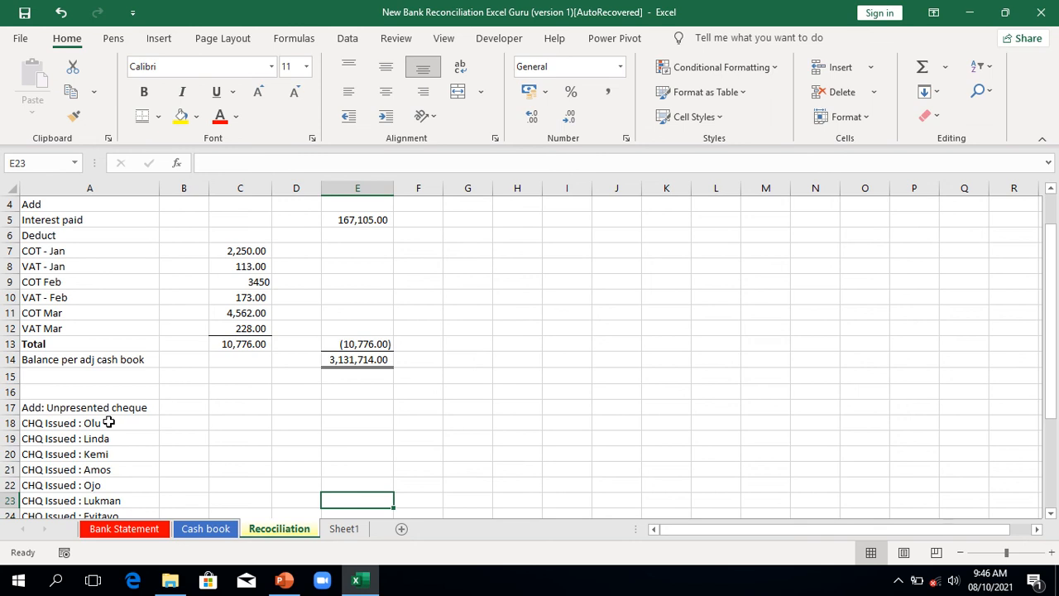
# Copy the five consecutive cheque credits in E27:E31 of the Cash book sheet to C18:C22 on the Recociliation sheet.
pyautogui.click(191, 532)
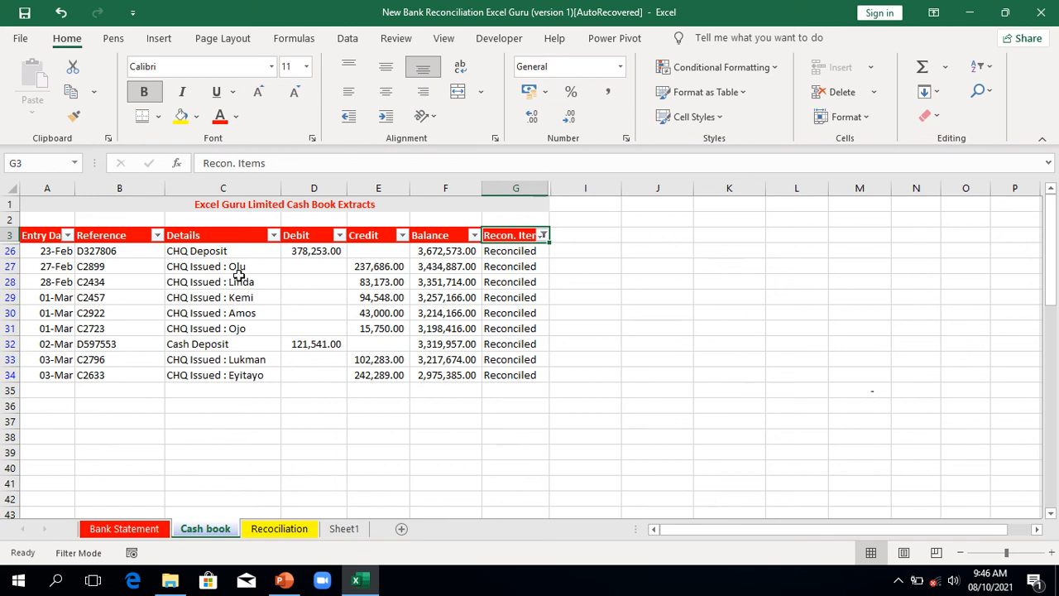
pyautogui.click(383, 265)
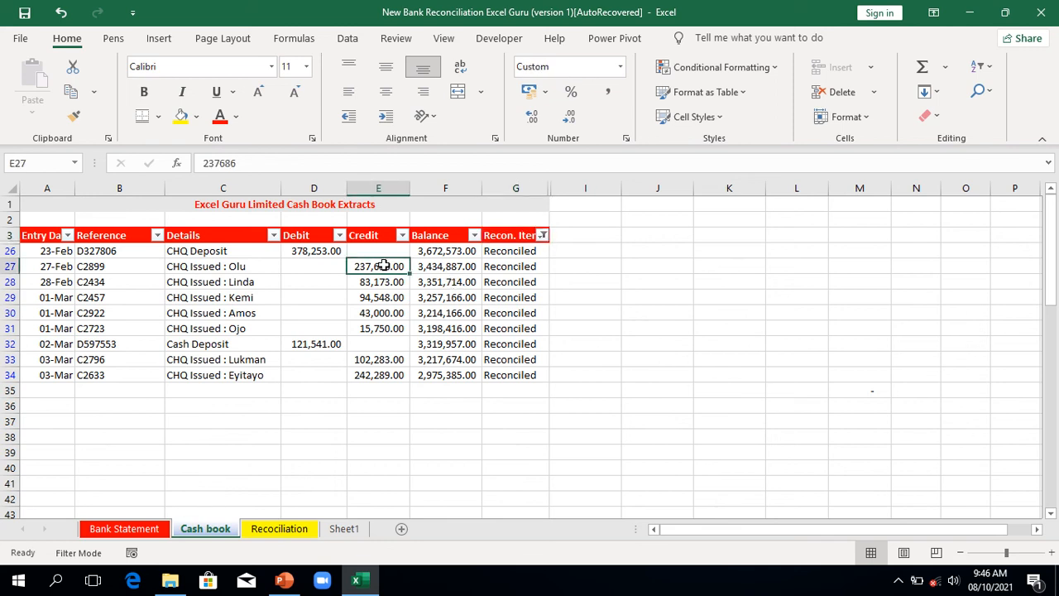
pyautogui.hotkey('ctrl', 'shift', 'Down')
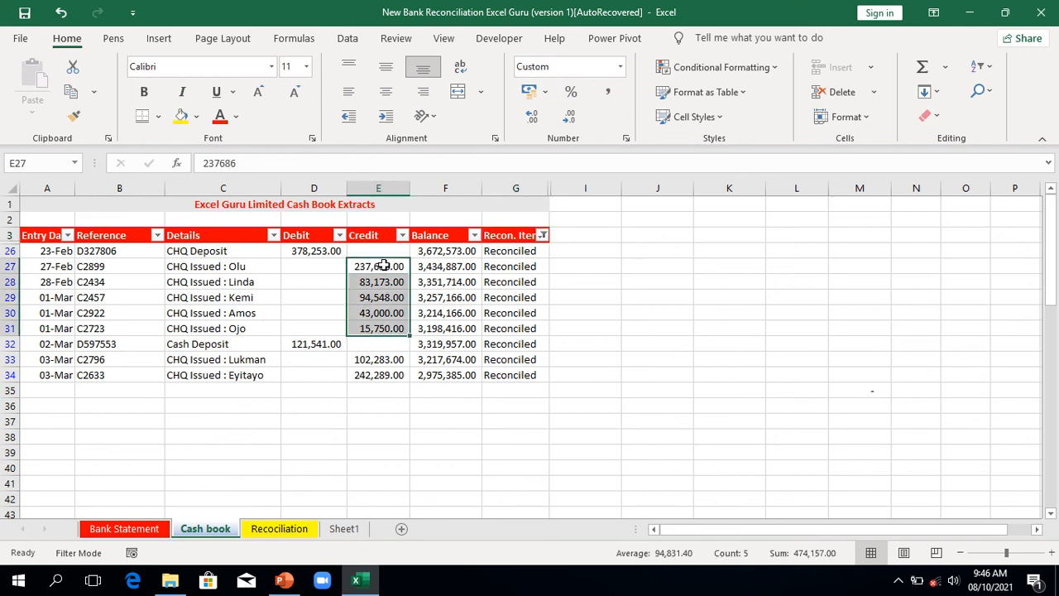
pyautogui.hotkey('ctrl', 'c')
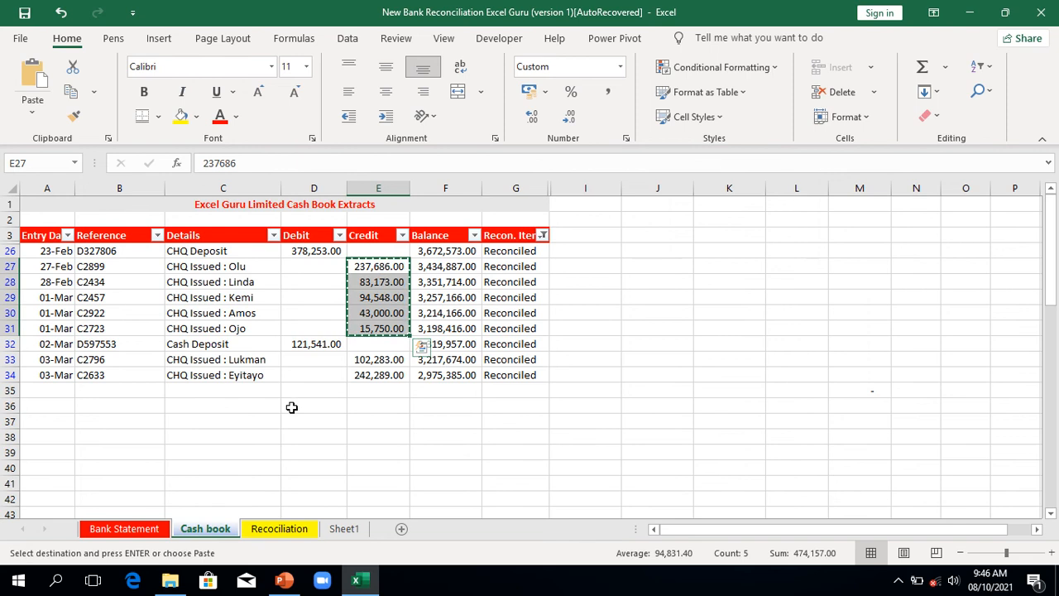
pyautogui.click(276, 529)
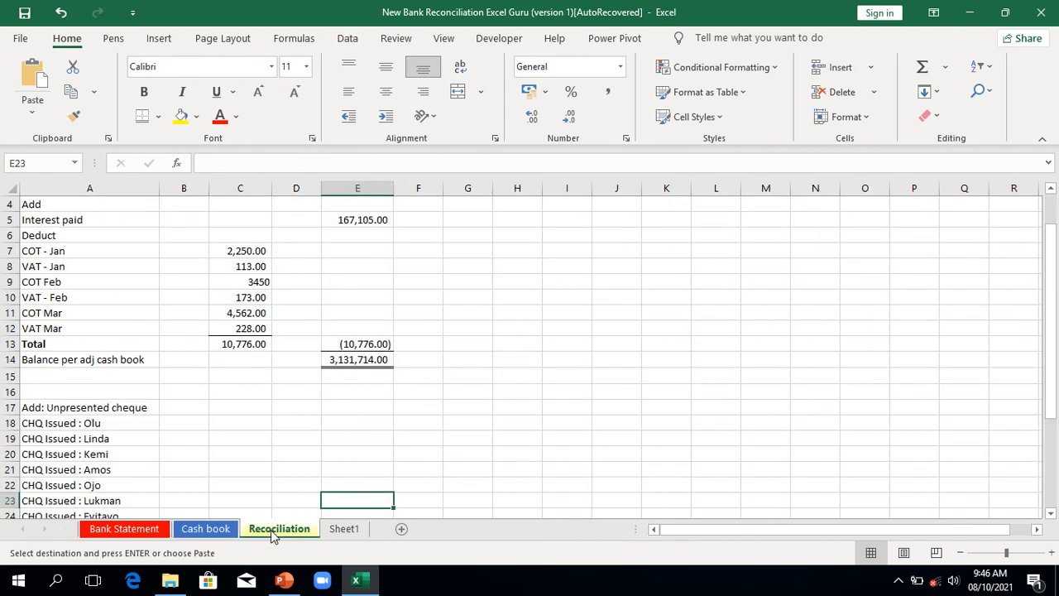
pyautogui.click(236, 423)
pyautogui.hotkey('ctrl', 'v')
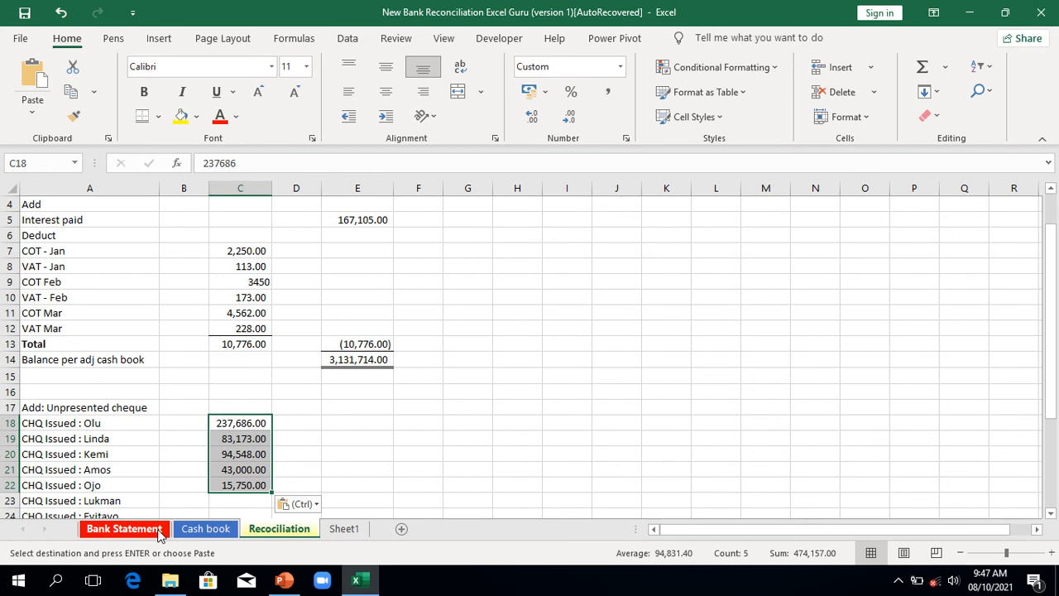
# Copy the last two cheque credits in Cash book E33:E34 to C23:C24 on the Recociliation sheet.
pyautogui.click(211, 530)
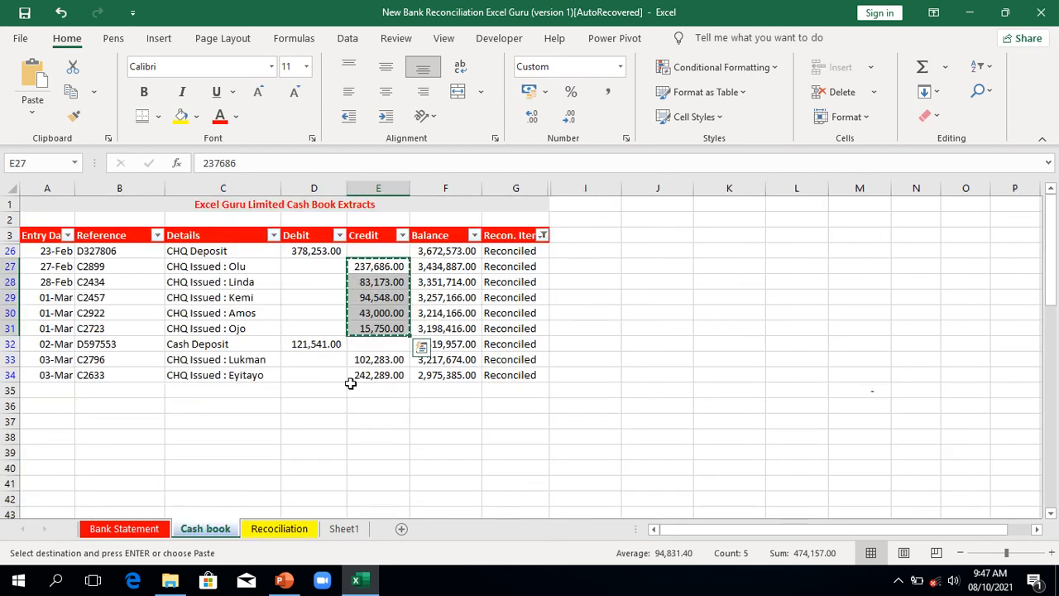
pyautogui.press('Escape')
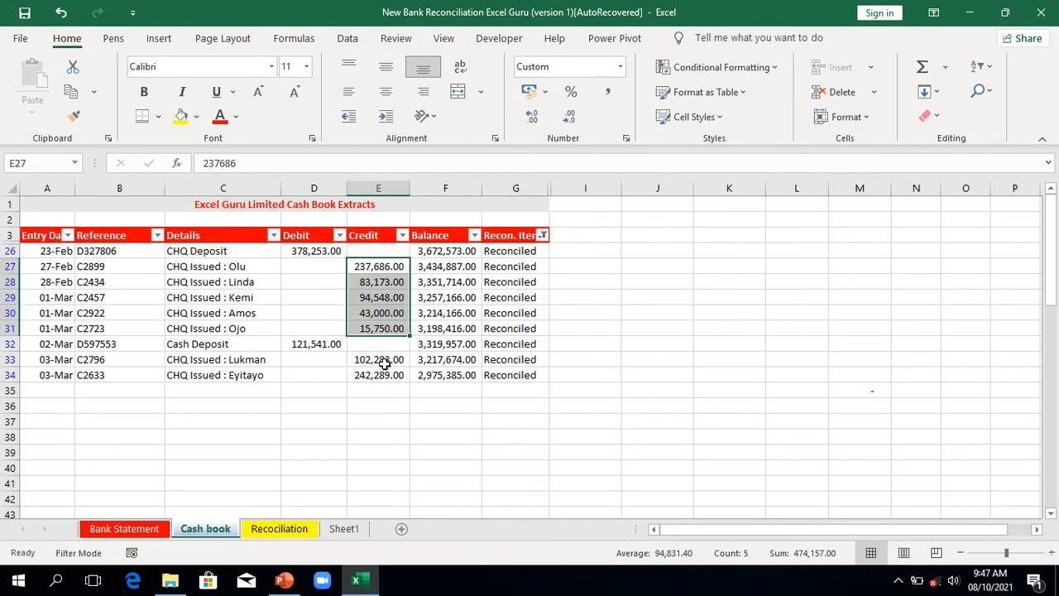
pyautogui.click(384, 364)
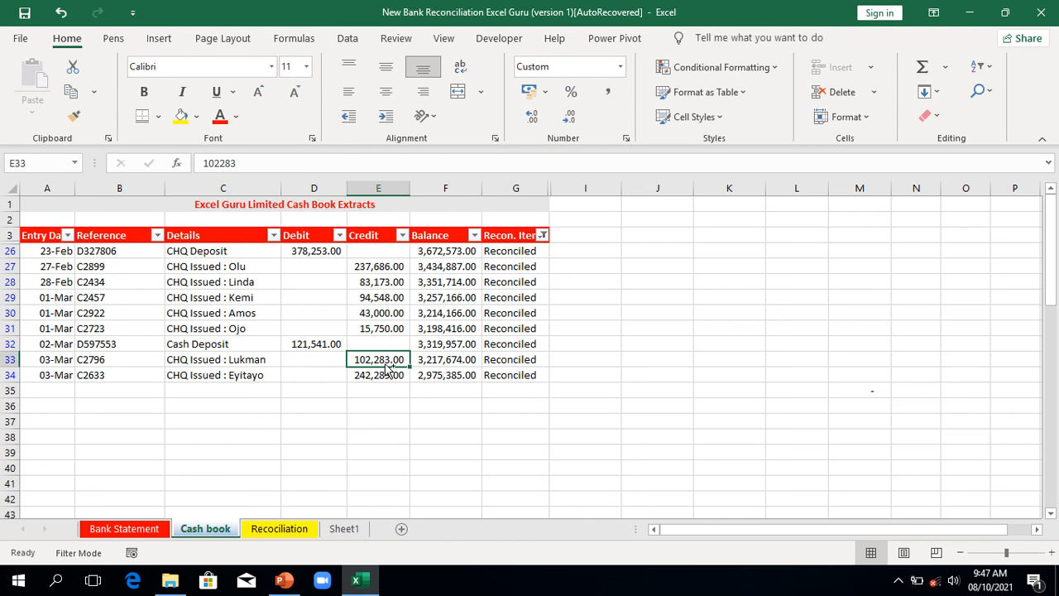
pyautogui.hotkey('shift', 'Down')
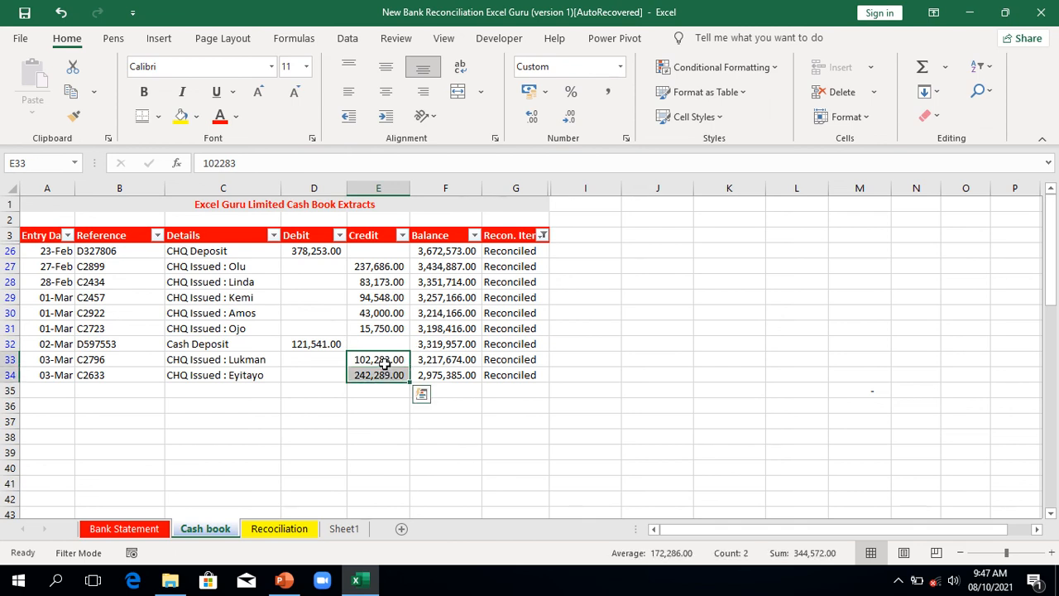
pyautogui.hotkey('ctrl', 'c')
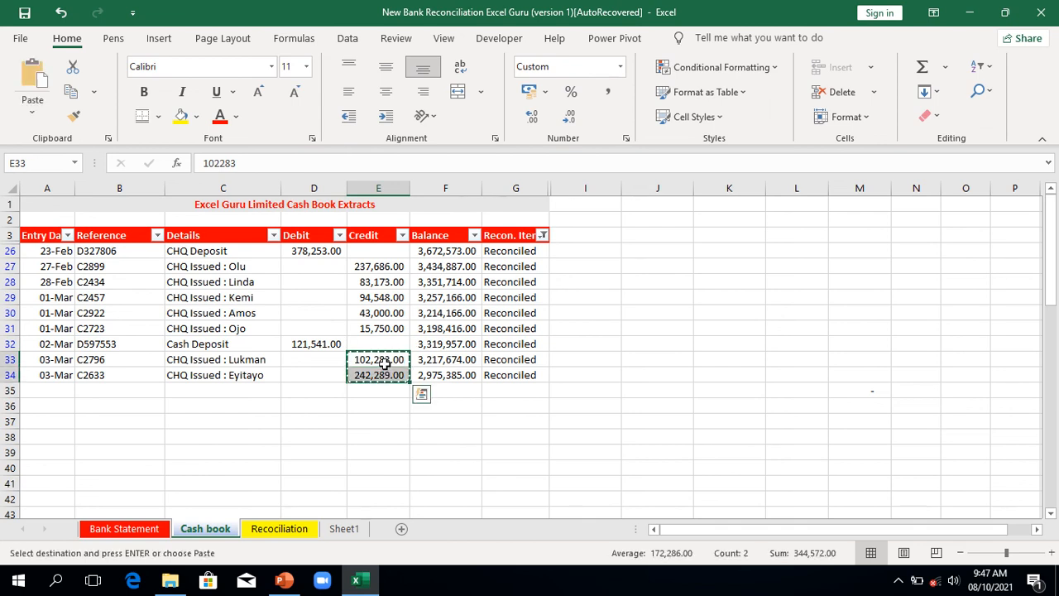
pyautogui.click(290, 529)
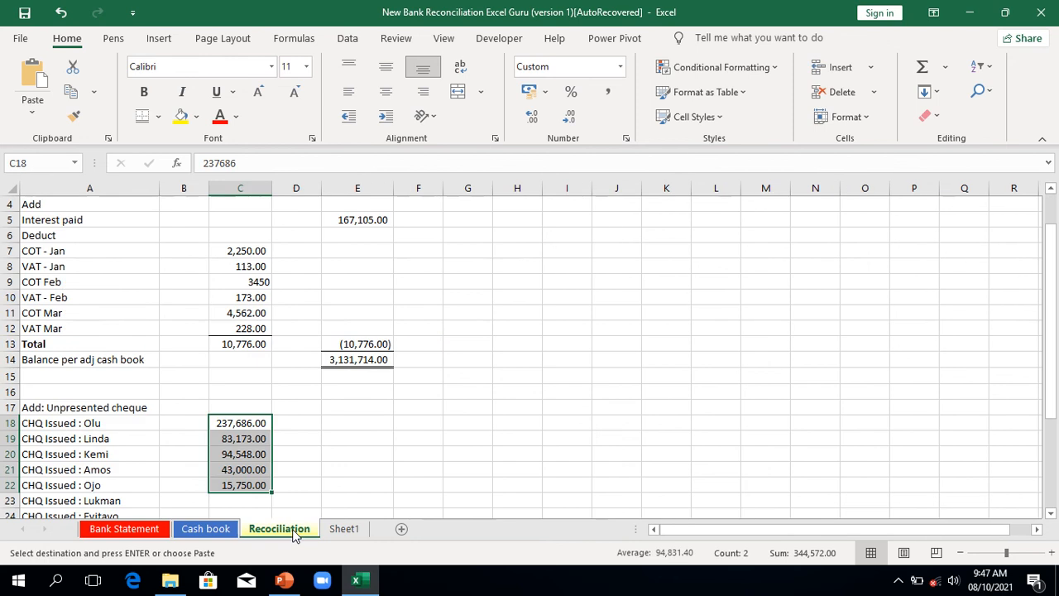
pyautogui.click(240, 499)
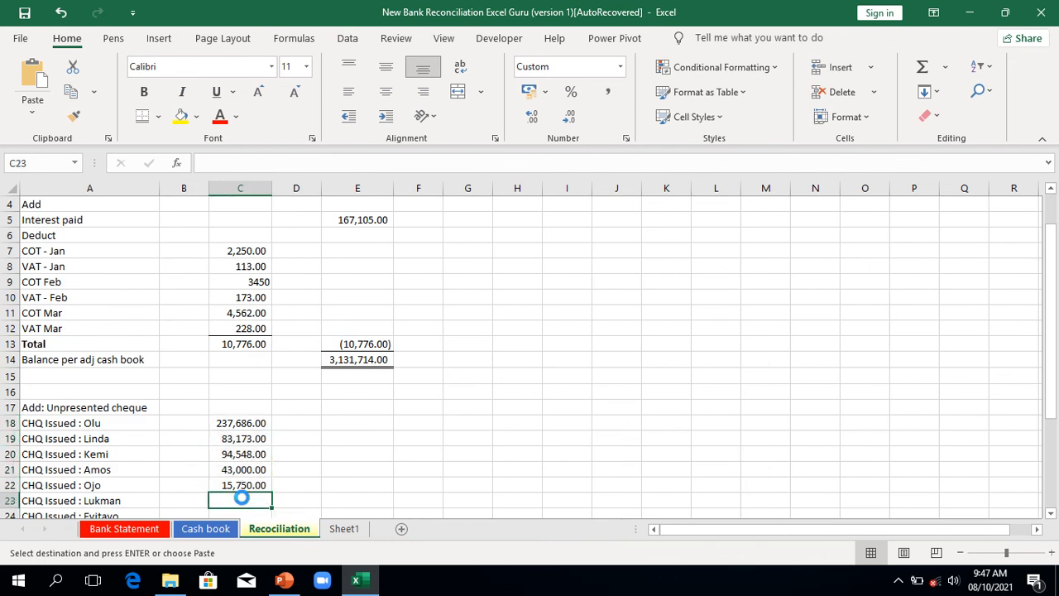
pyautogui.hotkey('ctrl', 'v')
pyautogui.press('Down')
pyautogui.press('Down')
pyautogui.press('Down')
pyautogui.press('Down')
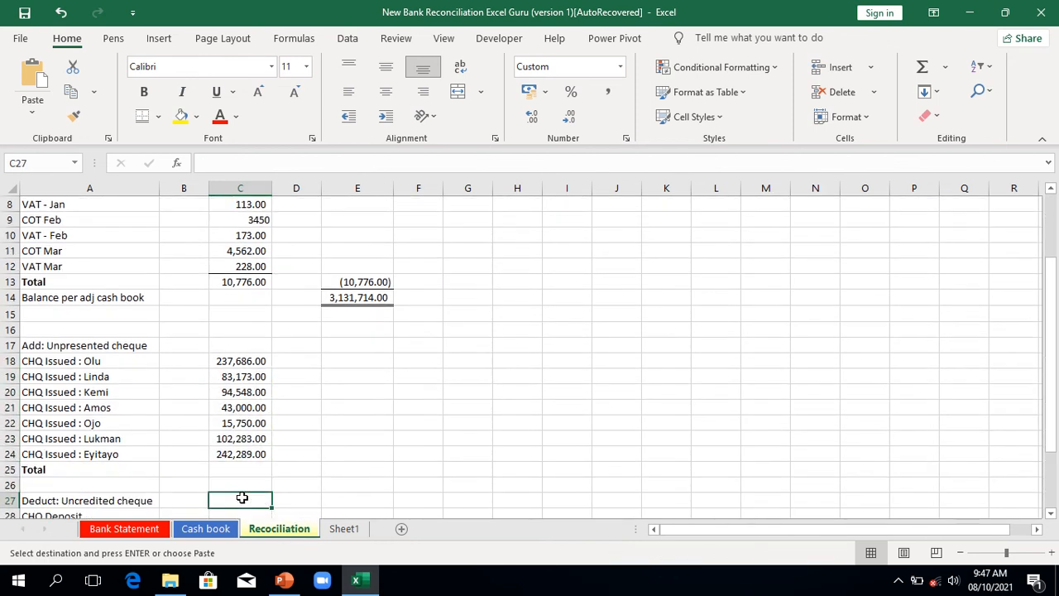
pyautogui.press('Escape')
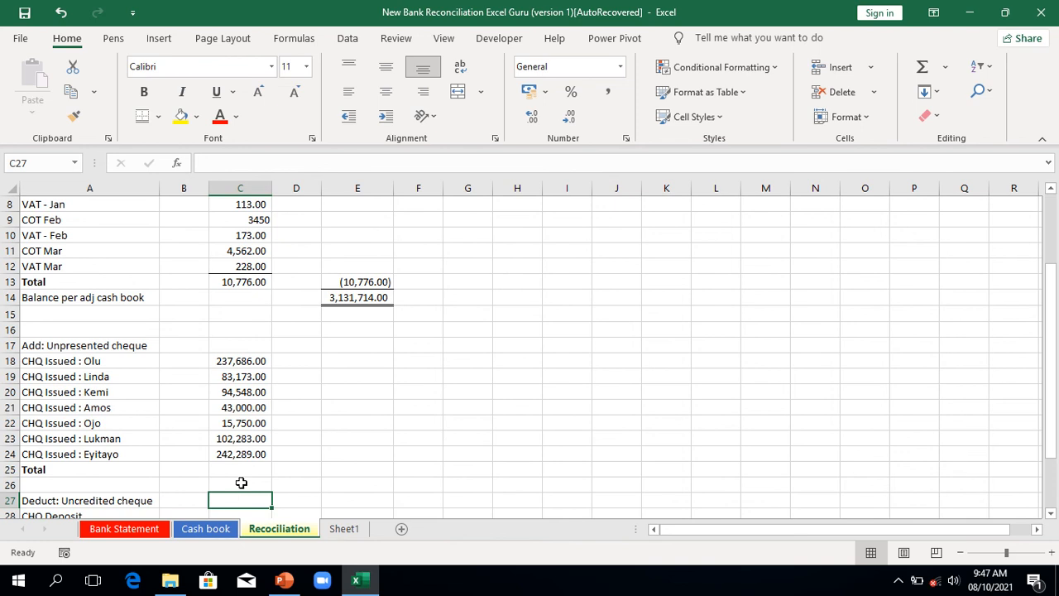
# Total the unpresented cheques in C25 with the formula =SUM(C18:C24).
pyautogui.click(244, 471)
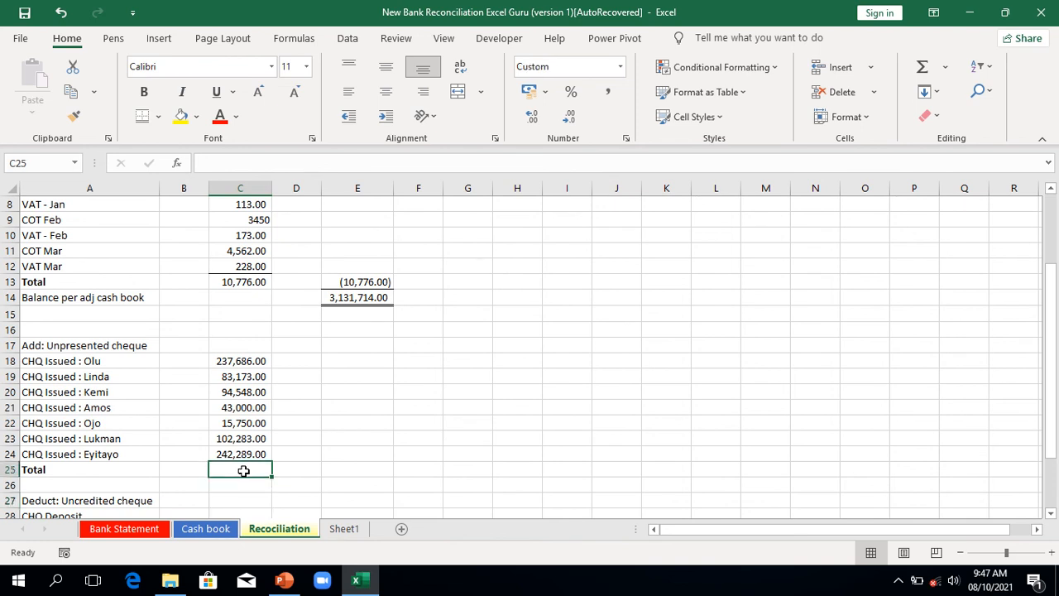
pyautogui.write('=')
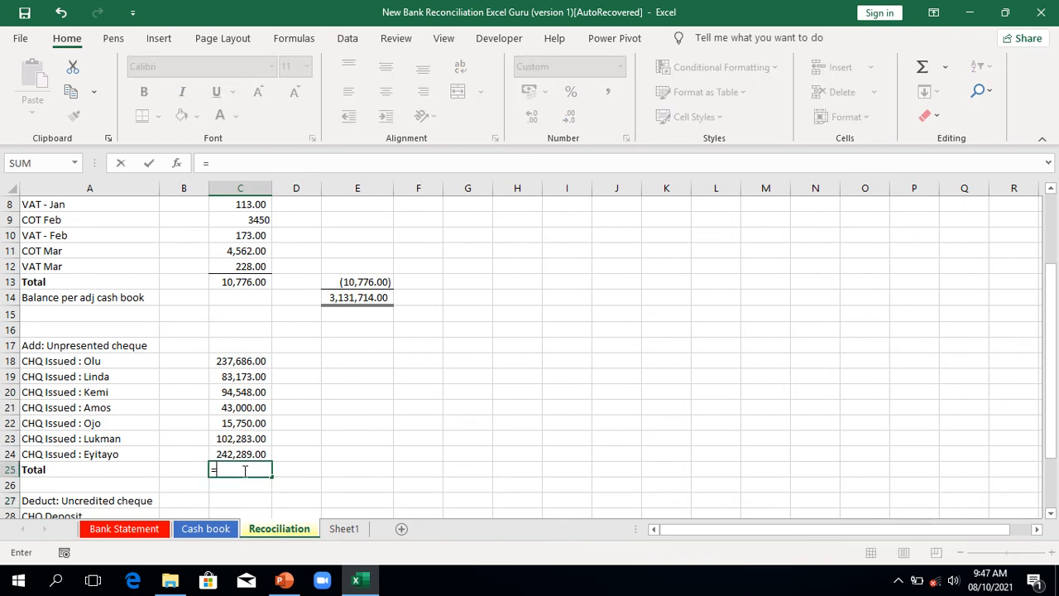
pyautogui.write('sum')
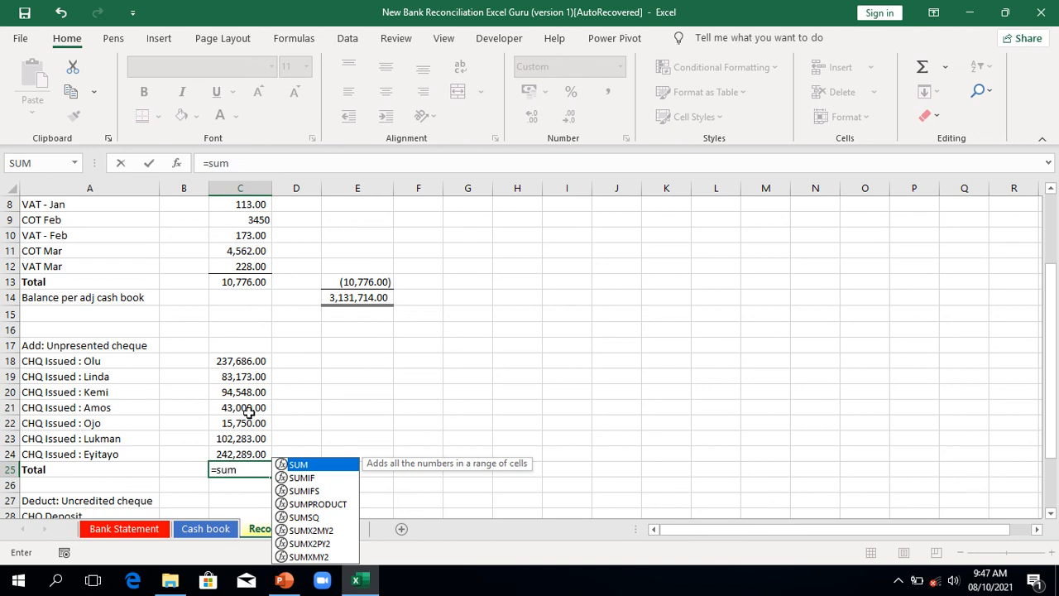
pyautogui.doubleClick(307, 465)
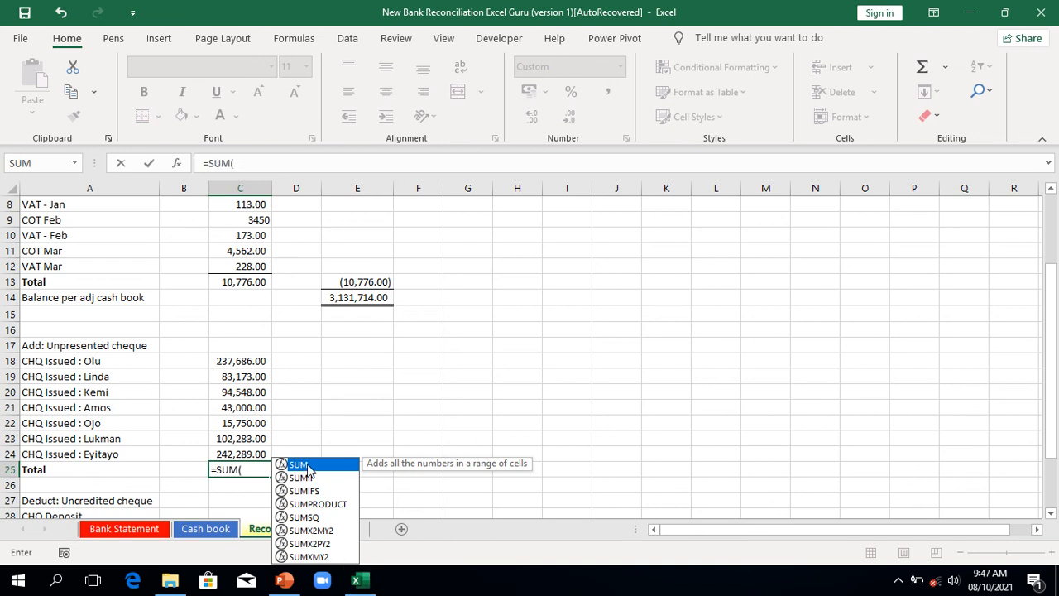
pyautogui.click(246, 361)
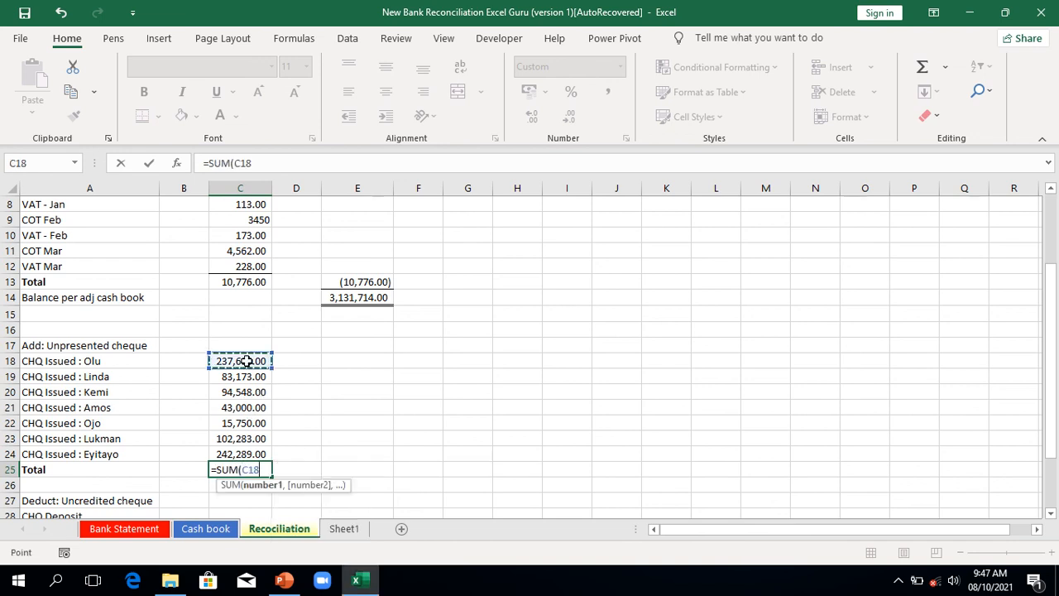
pyautogui.hotkey('ctrl', 'shift', 'Down')
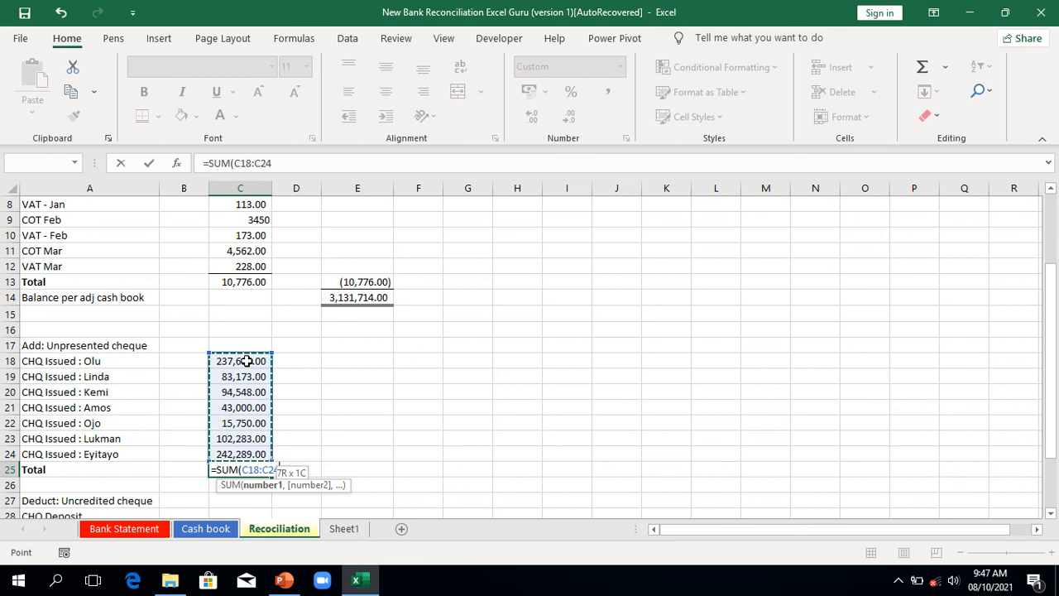
pyautogui.write(')')
pyautogui.press('Return')
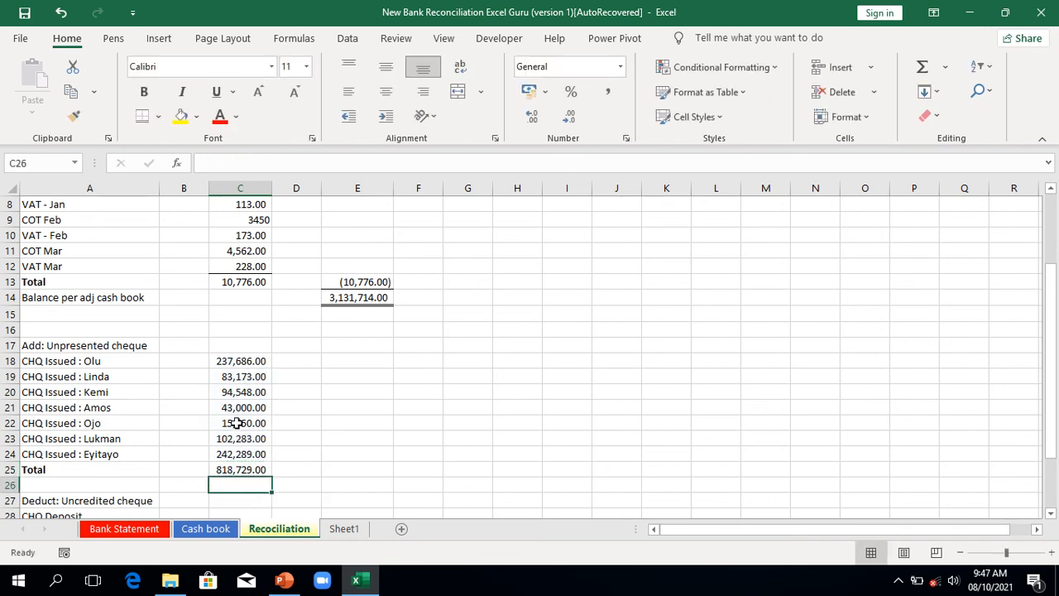
pyautogui.click(234, 468)
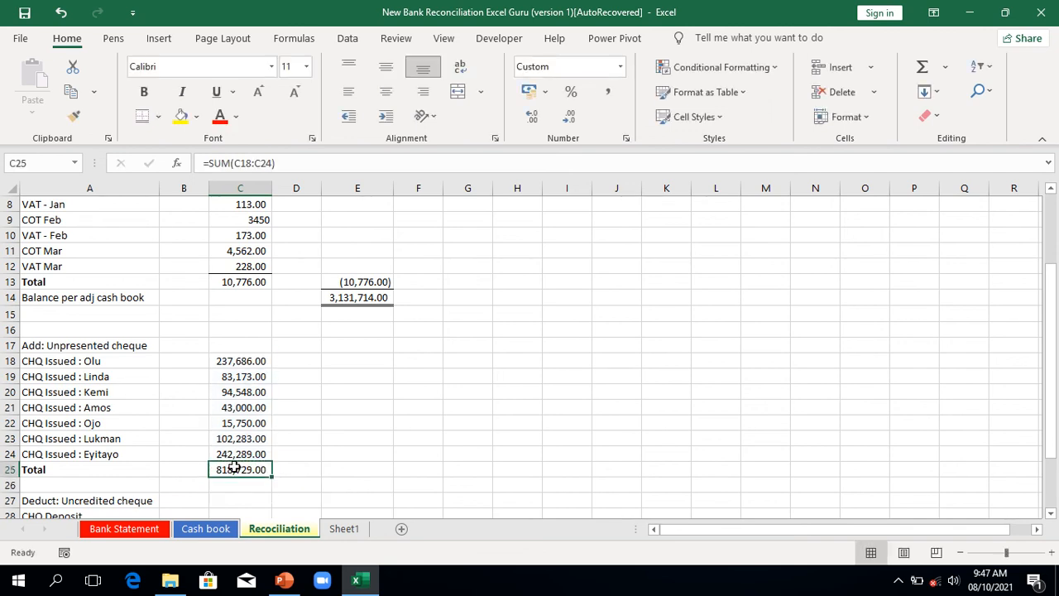
pyautogui.click(79, 120)
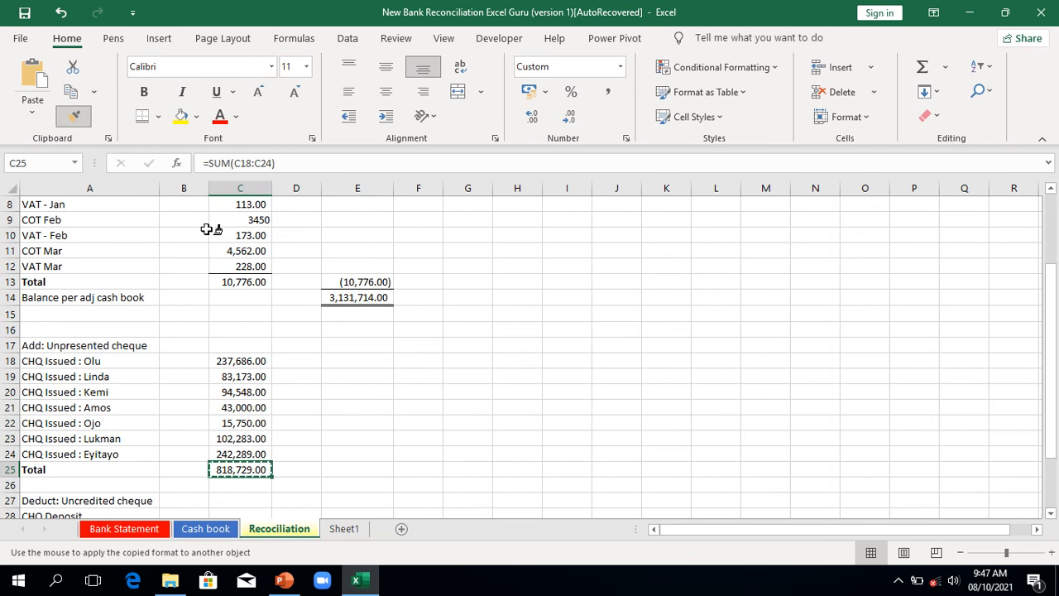
pyautogui.press('Escape')
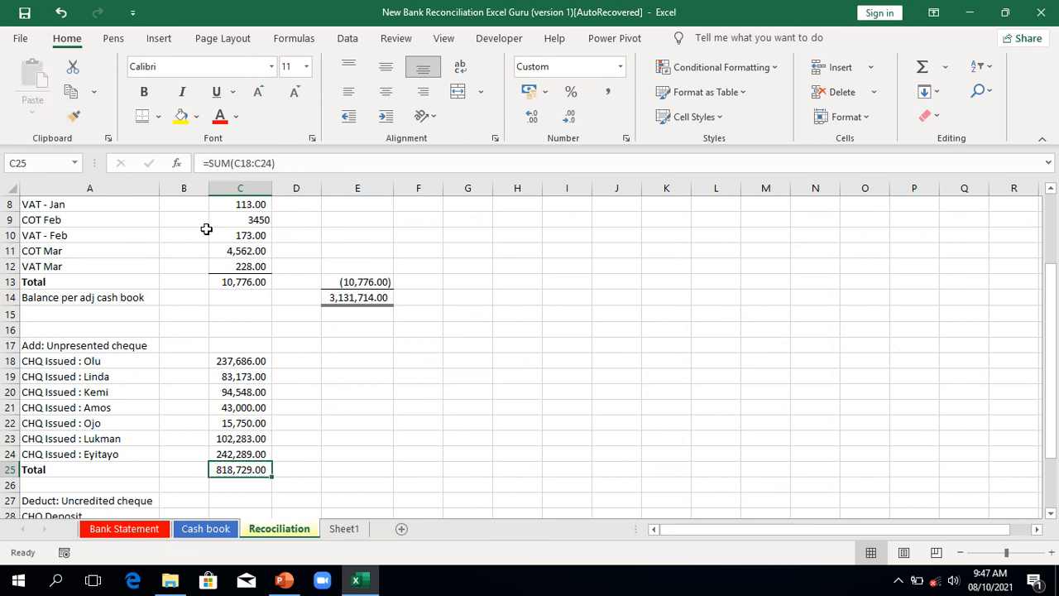
# Copy the formatting of the deductions total in C13 to the unpresented cheques total in C25.
pyautogui.click(252, 283)
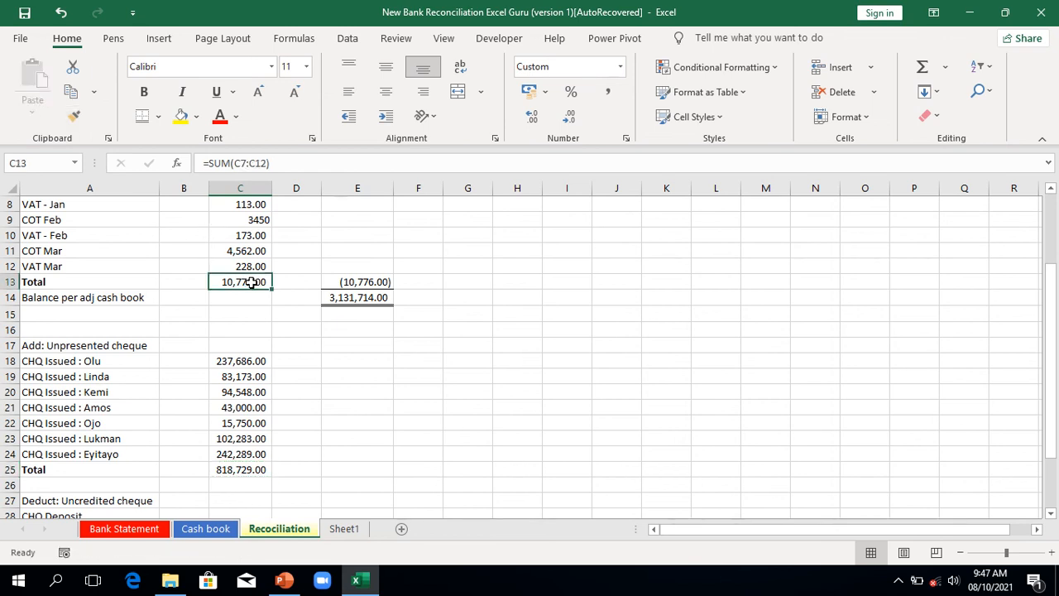
pyautogui.doubleClick(74, 116)
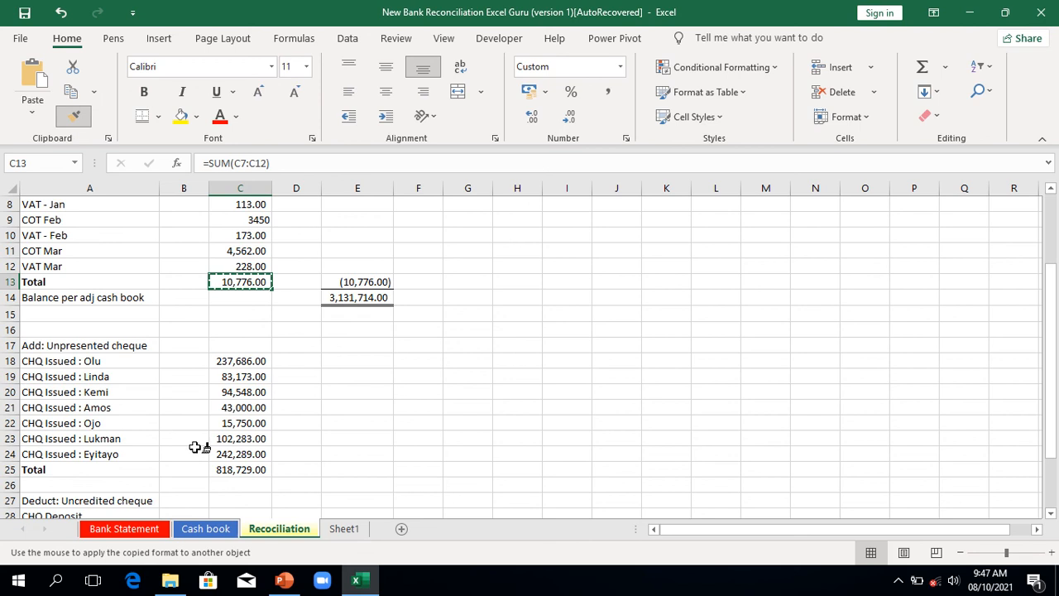
pyautogui.click(239, 466)
# Link E25 to the unpresented cheques total in C25.
pyautogui.click(328, 472)
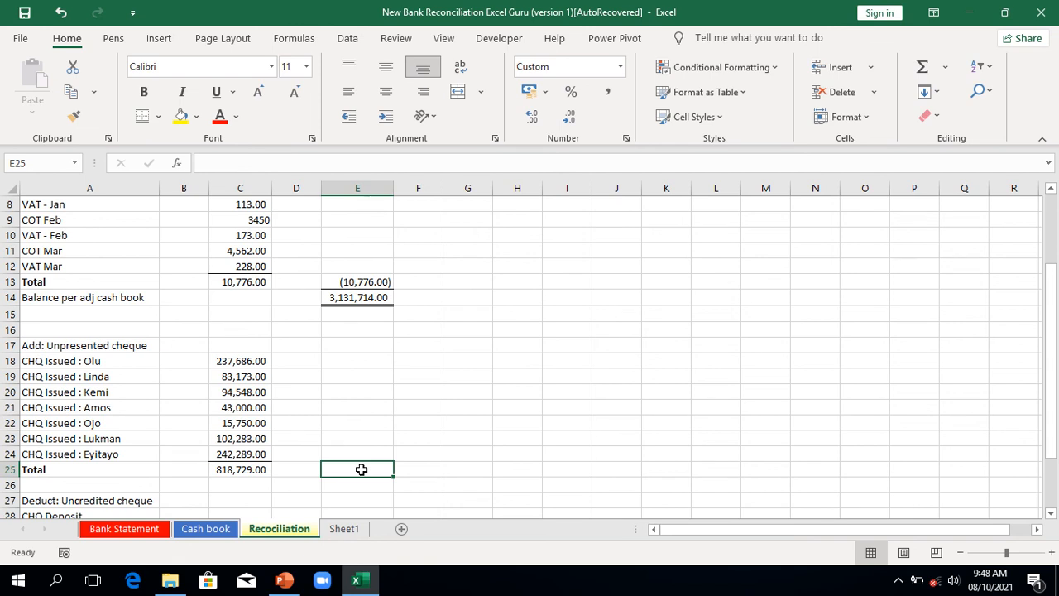
pyautogui.write('=')
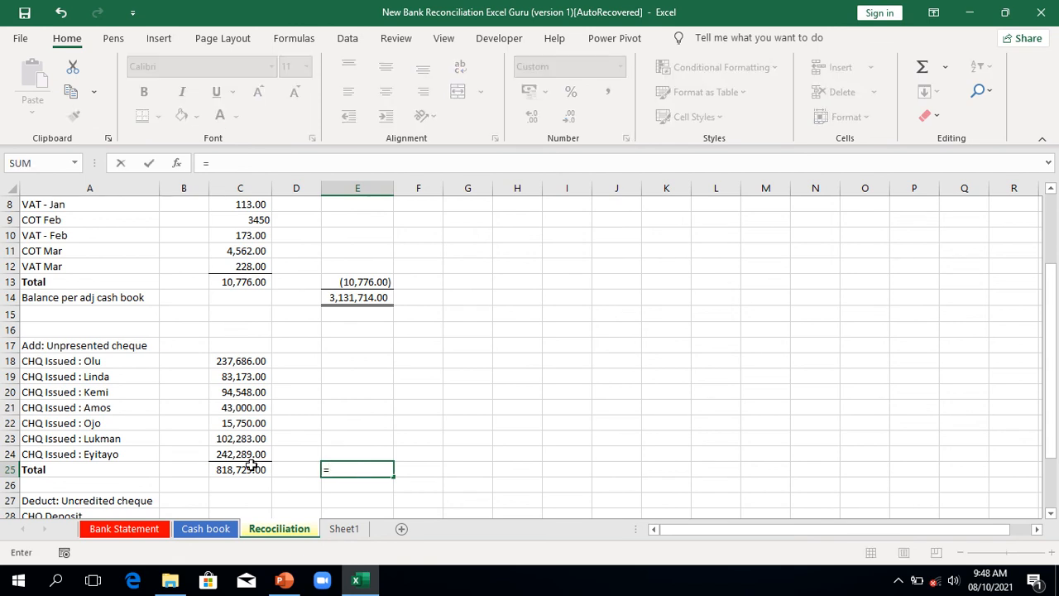
pyautogui.click(251, 468)
pyautogui.press('Return')
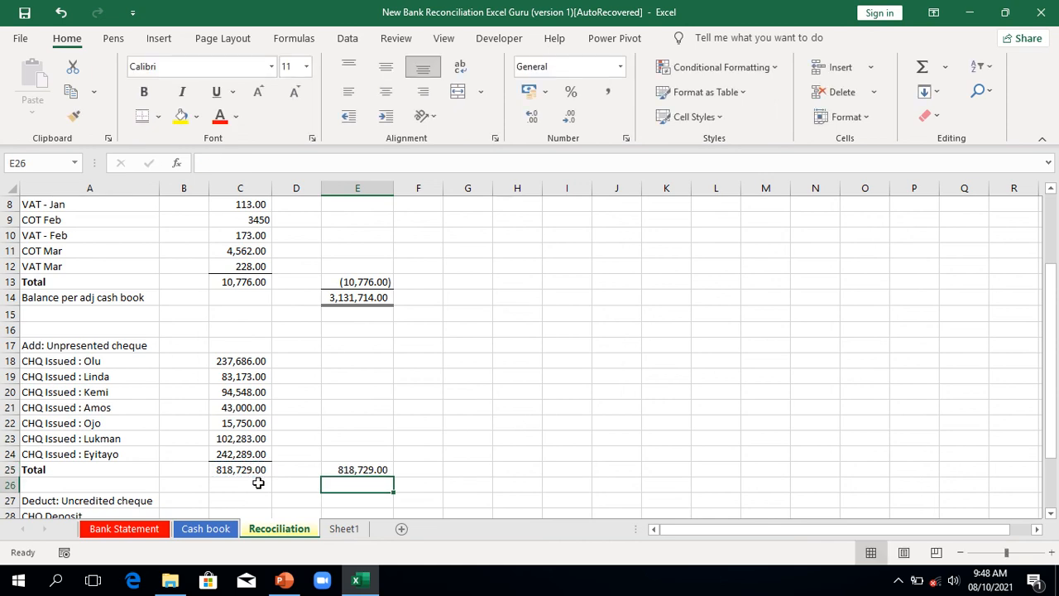
# Copy the CHQ Deposit debit from Cash book D26 to C28 on the Recociliation sheet.
pyautogui.press('Down')
pyautogui.press('Down')
pyautogui.press('Down')
pyautogui.press('Down')
pyautogui.press('Down')
pyautogui.press('Down')
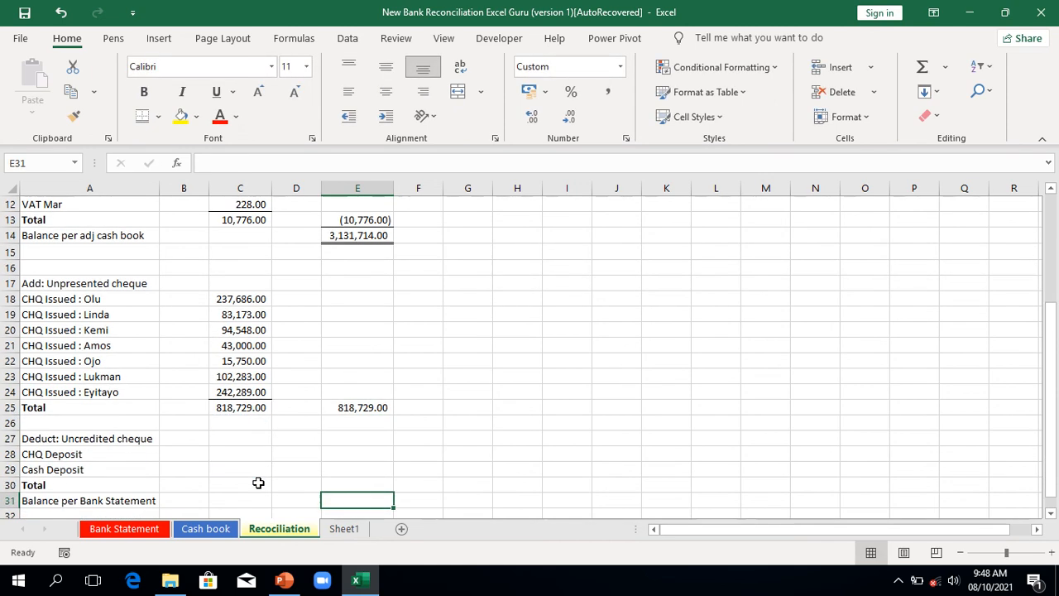
pyautogui.press('Down')
pyautogui.press('Down')
pyautogui.press('Down')
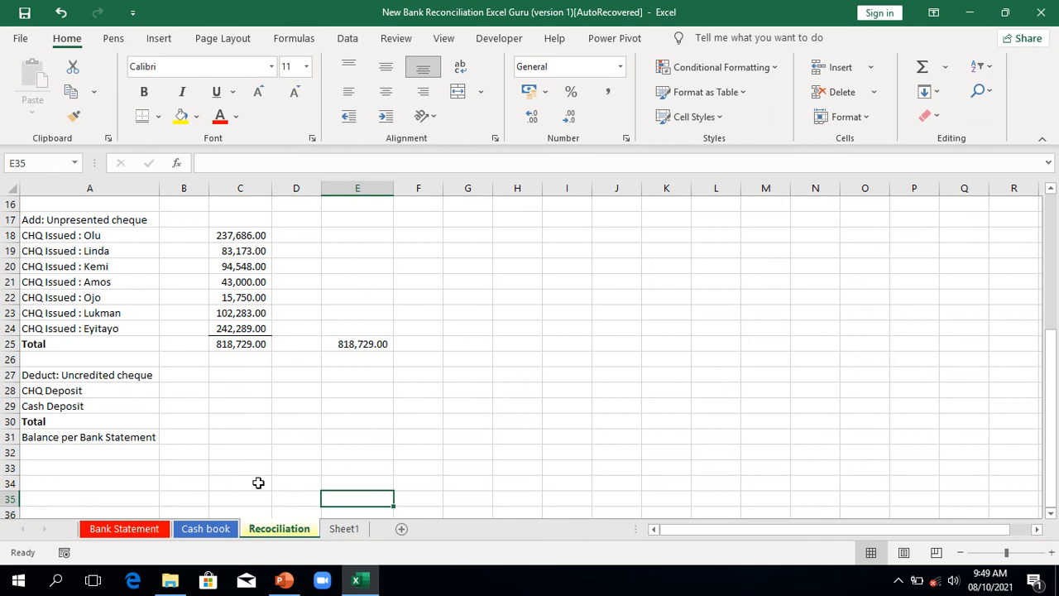
pyautogui.click(243, 386)
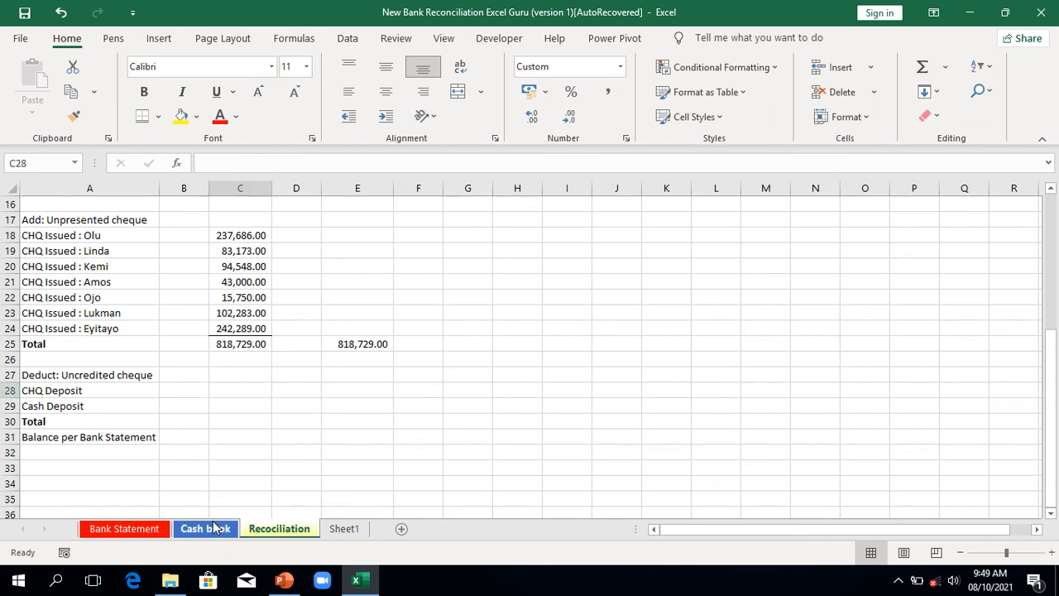
pyautogui.click(213, 529)
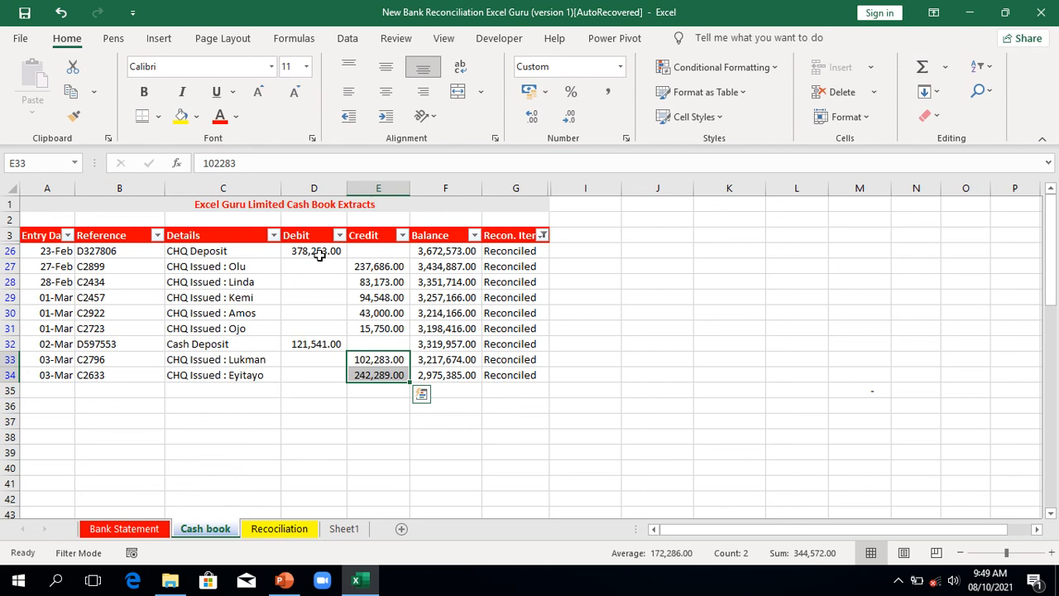
pyautogui.click(319, 251)
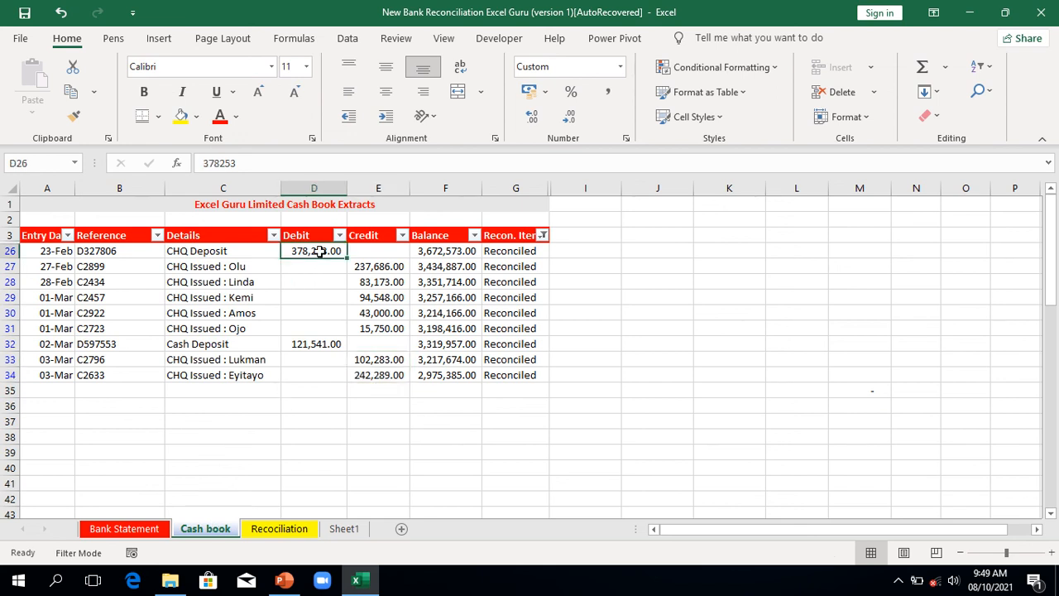
pyautogui.hotkey('ctrl', 'c')
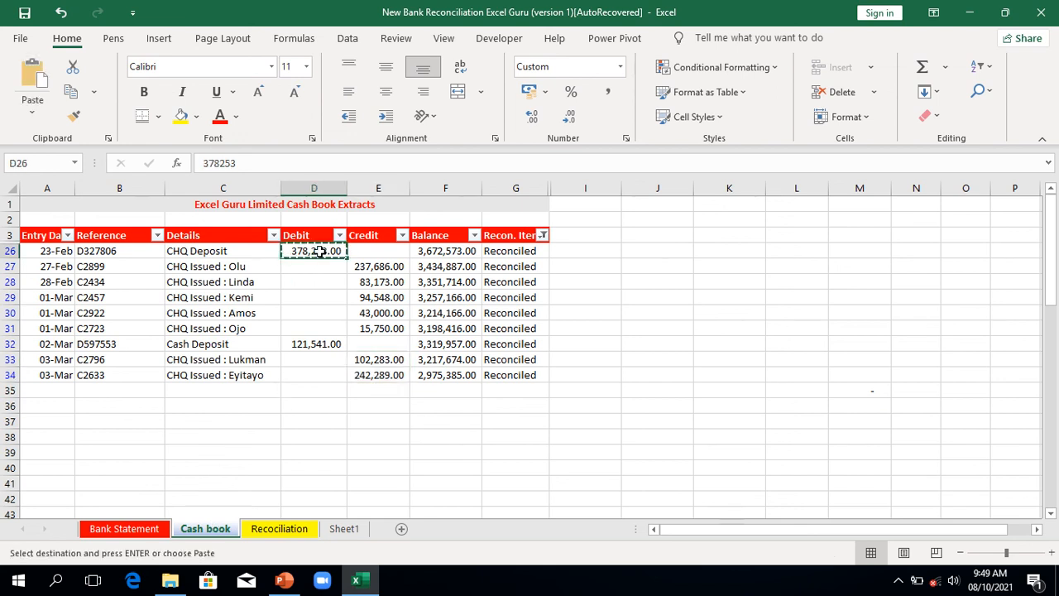
pyautogui.click(292, 536)
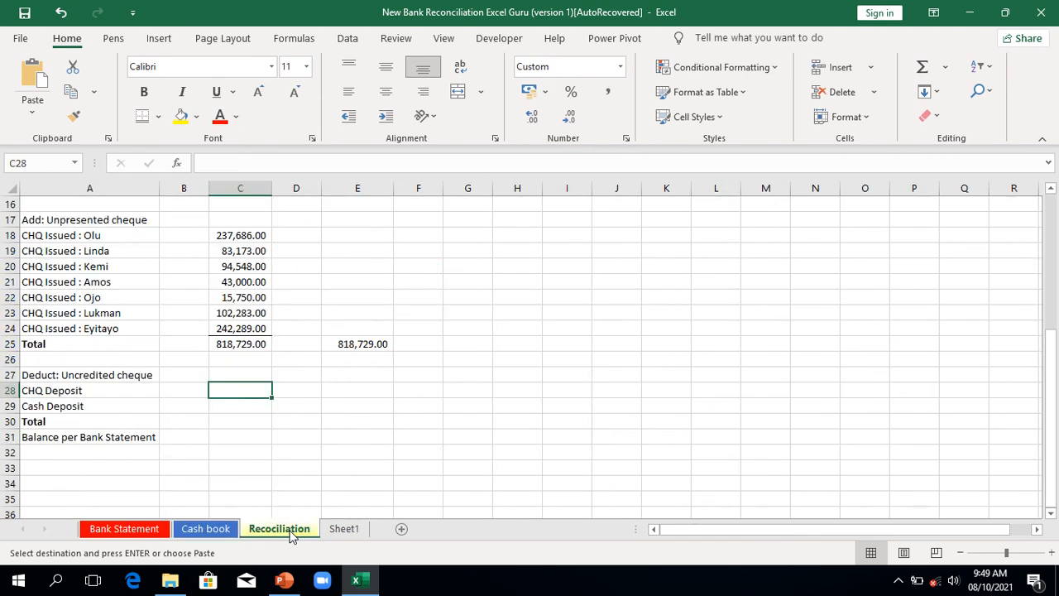
pyautogui.hotkey('ctrl', 'v')
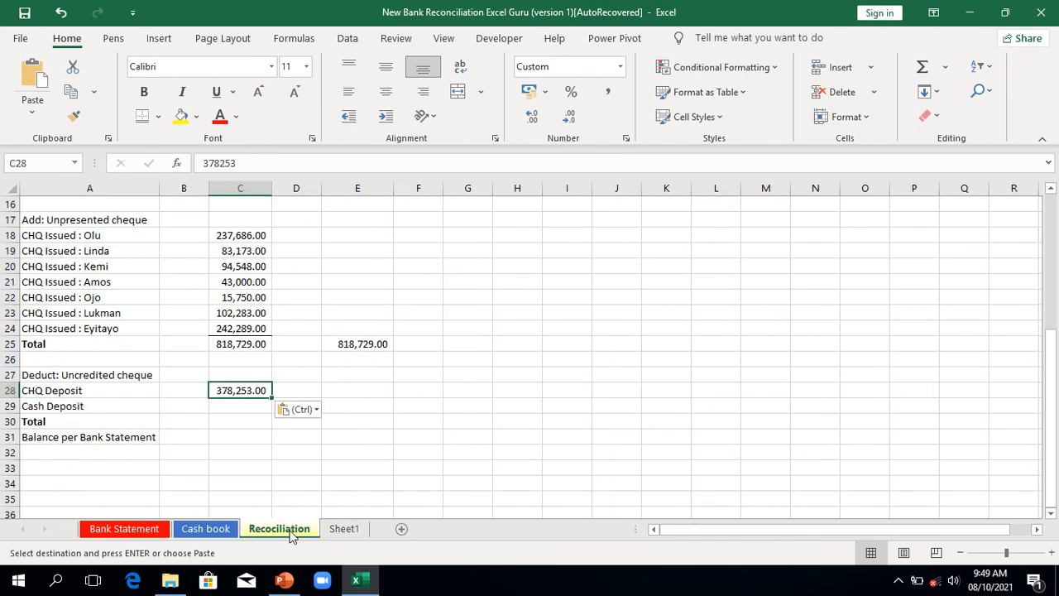
# Copy the Cash Deposit debit from Cash book D32 to C29 on the Recociliation sheet.
pyautogui.click(203, 529)
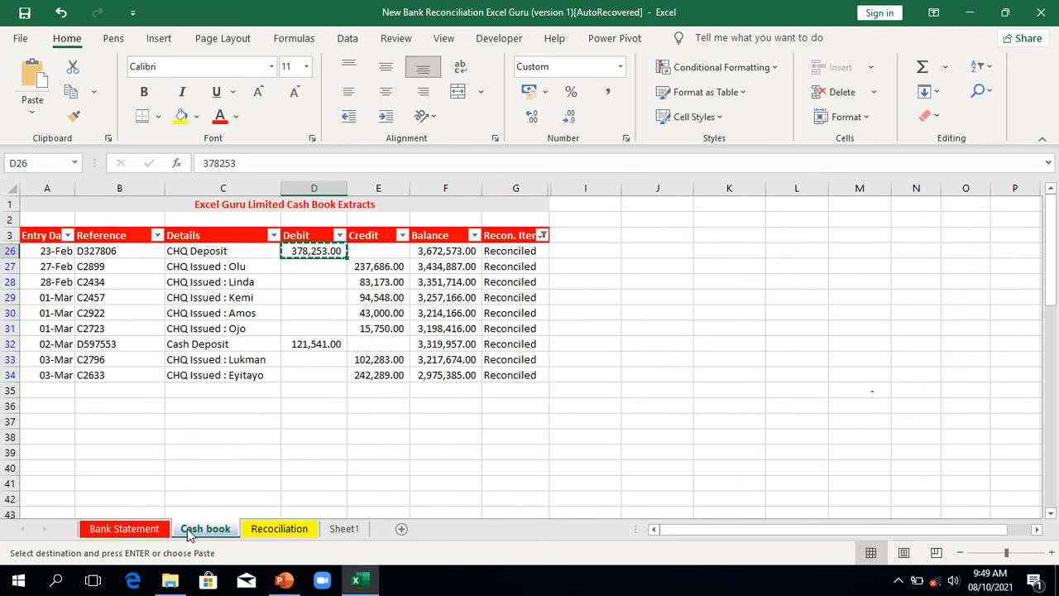
pyautogui.press('Escape')
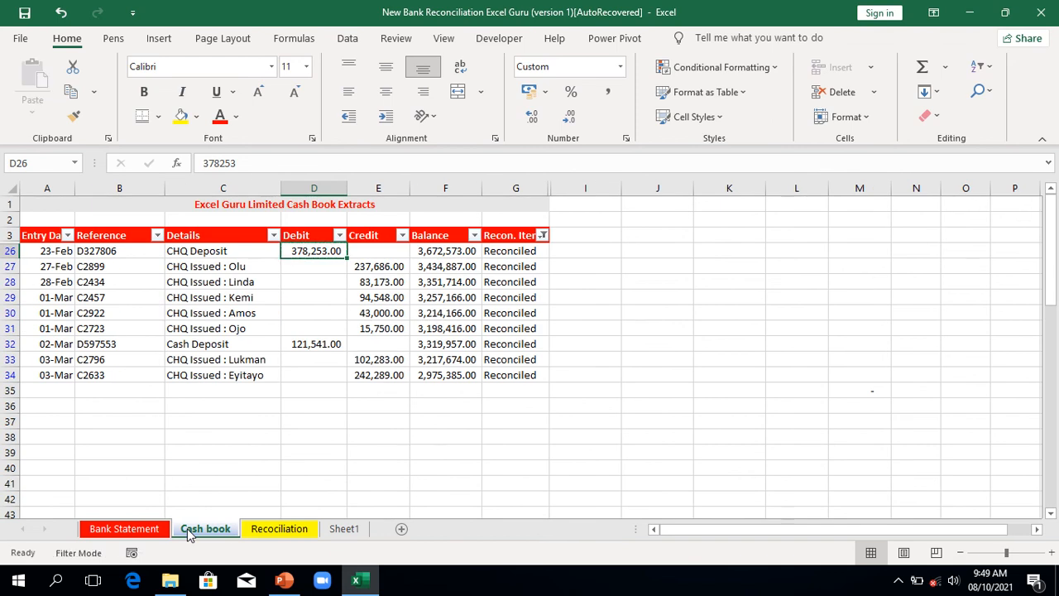
pyautogui.click(315, 345)
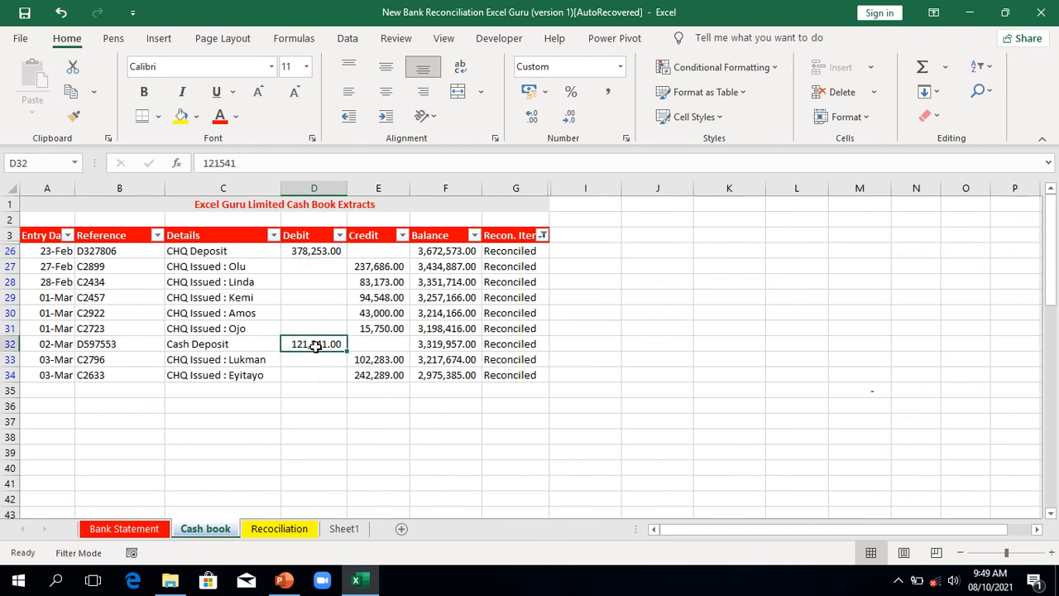
pyautogui.hotkey('ctrl', 'c')
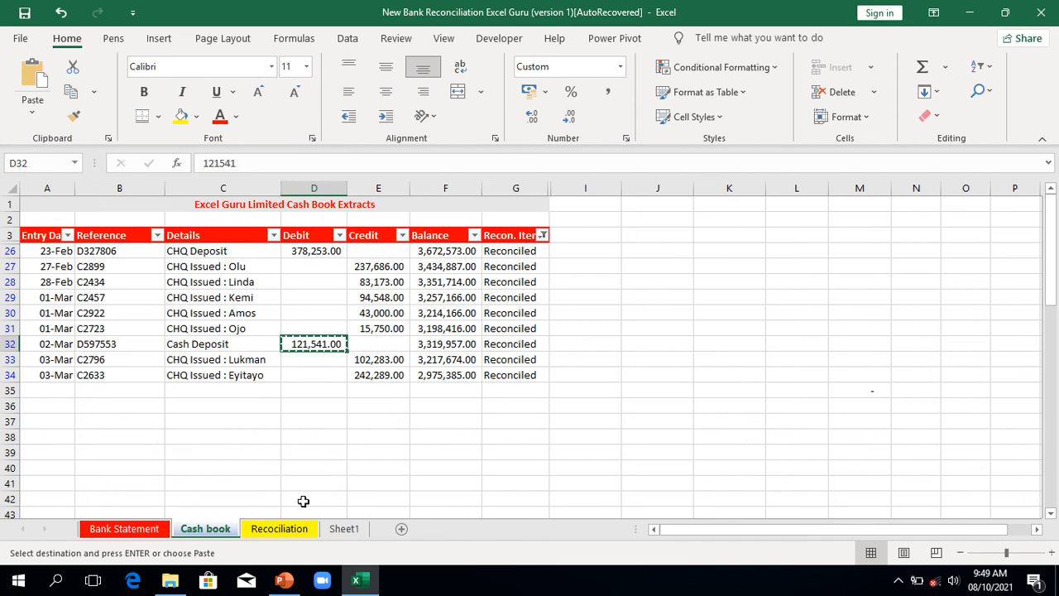
pyautogui.click(302, 535)
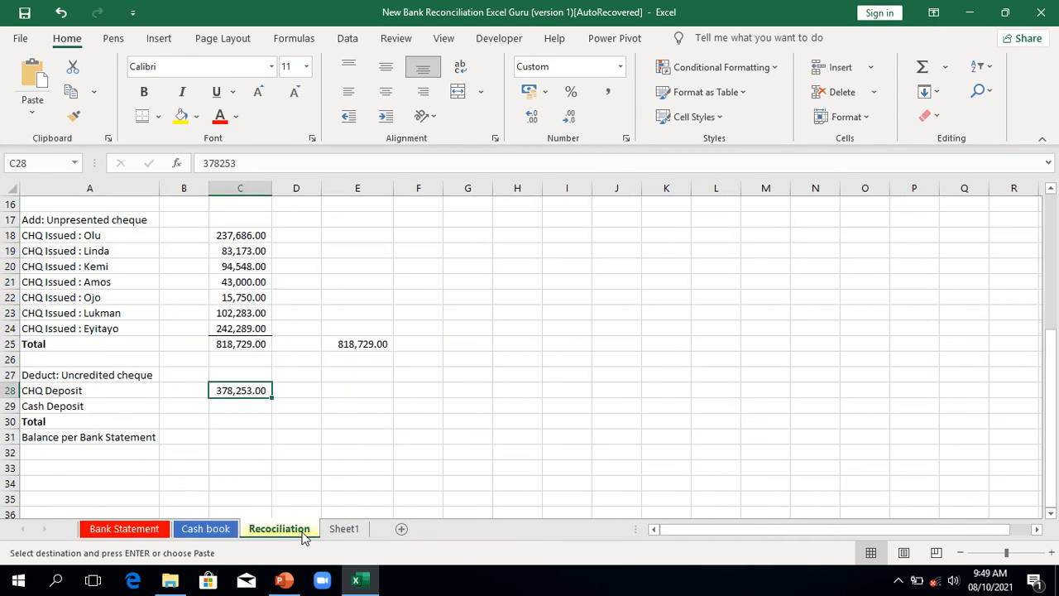
pyautogui.click(240, 406)
pyautogui.hotkey('ctrl', 'v')
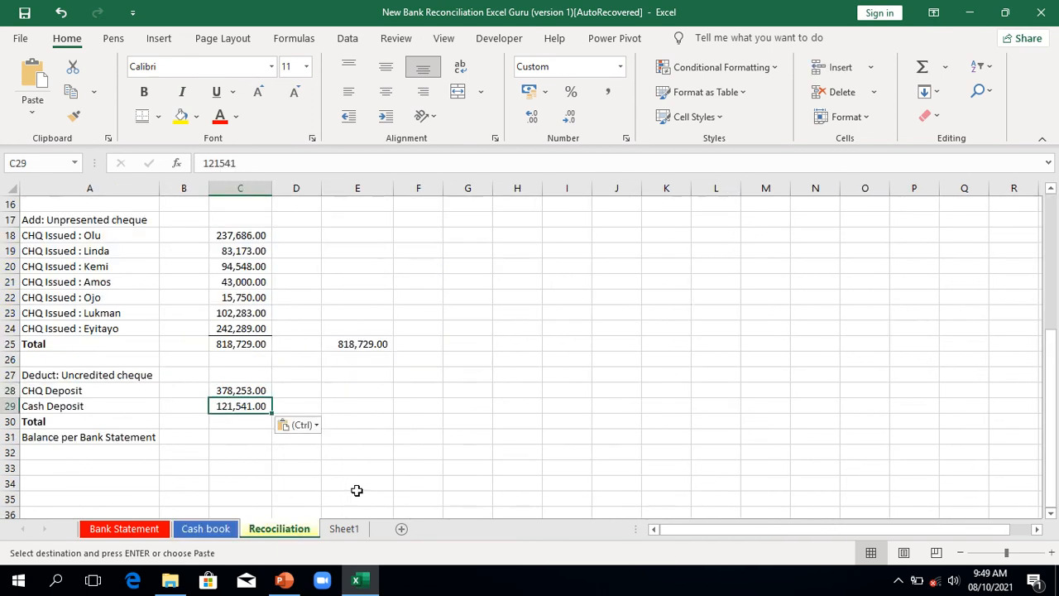
# Total the uncredited deposits in C30 with the formula =SUM(C28:C29).
pyautogui.moveTo(355, 488); pyautogui.dragTo(248, 428)
pyautogui.click(248, 428)
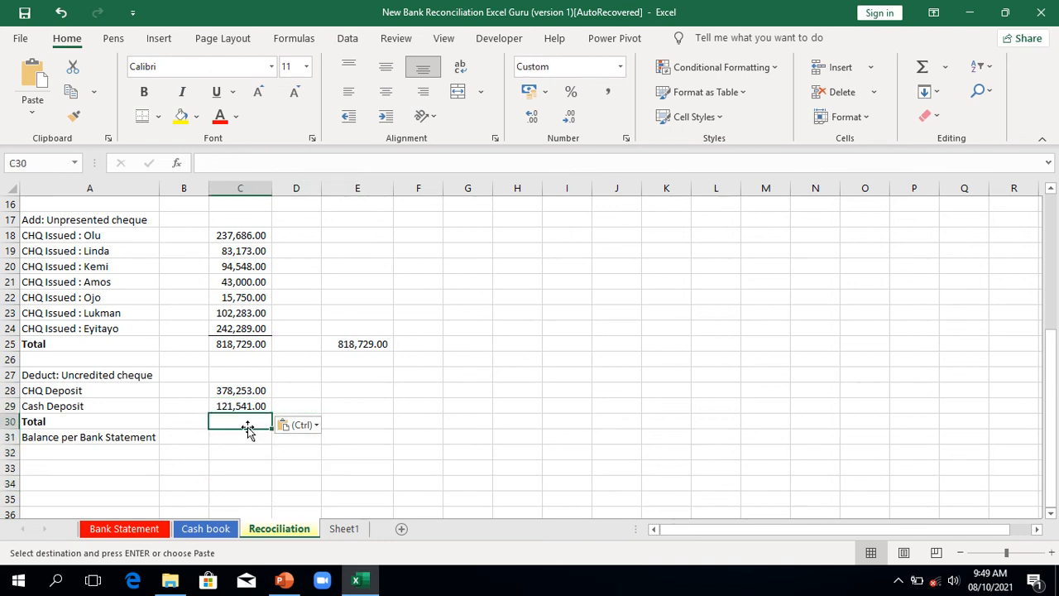
pyautogui.press('Escape')
pyautogui.write('=')
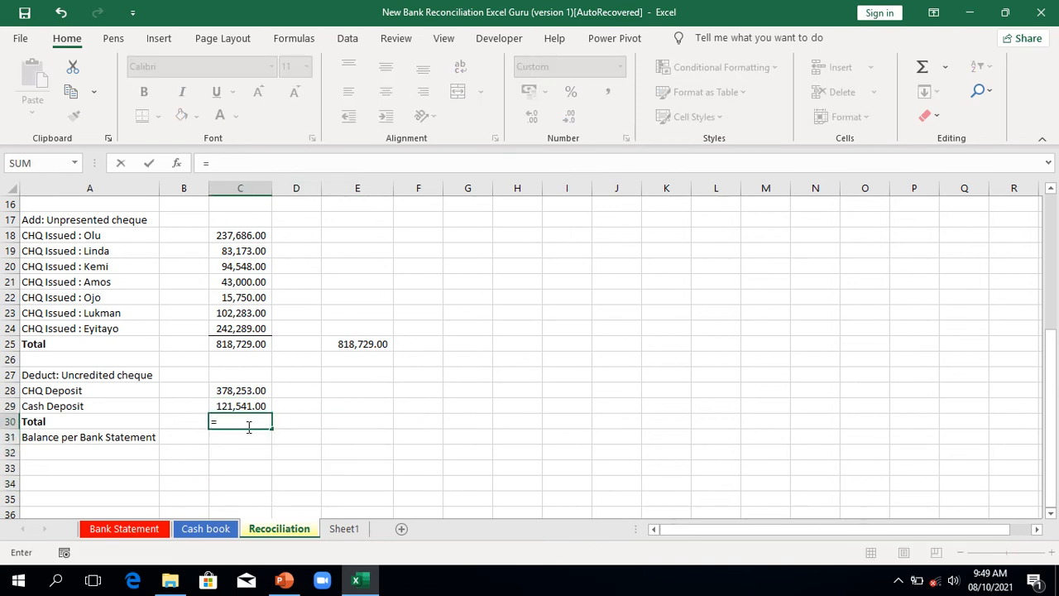
pyautogui.write('sum')
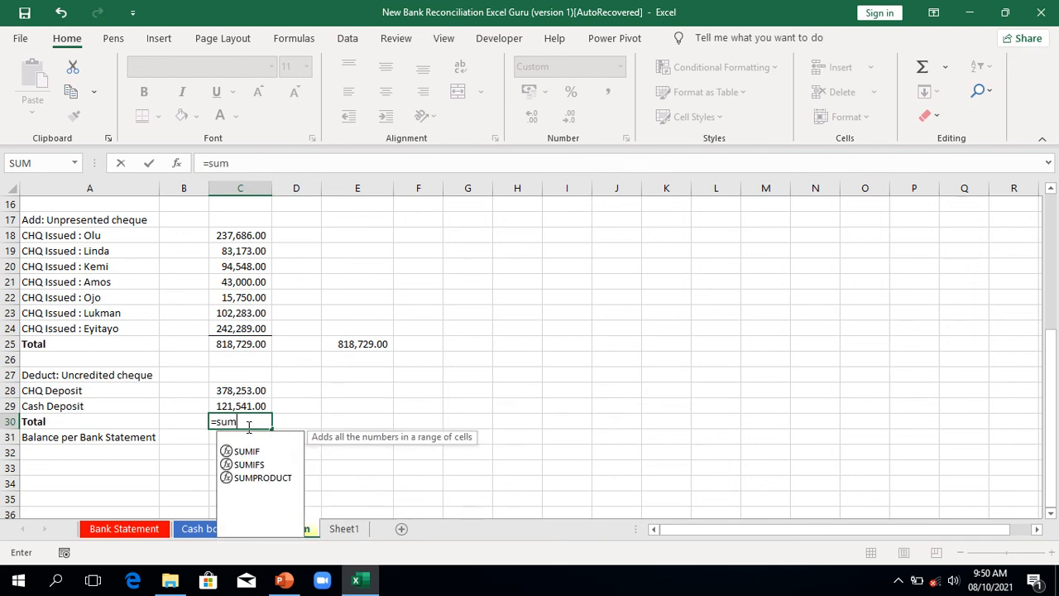
pyautogui.doubleClick(248, 439)
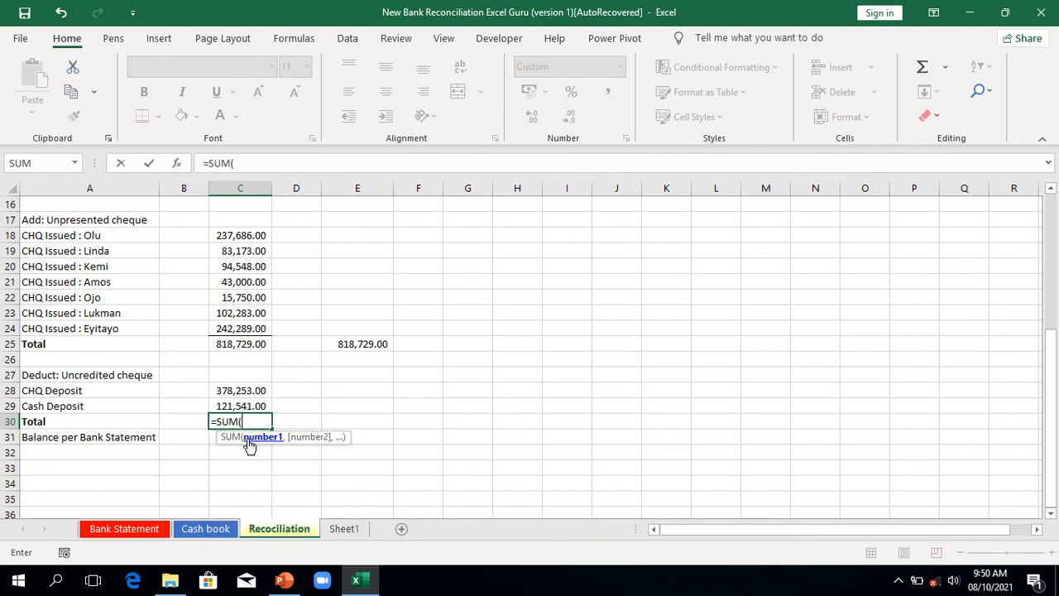
pyautogui.click(253, 394)
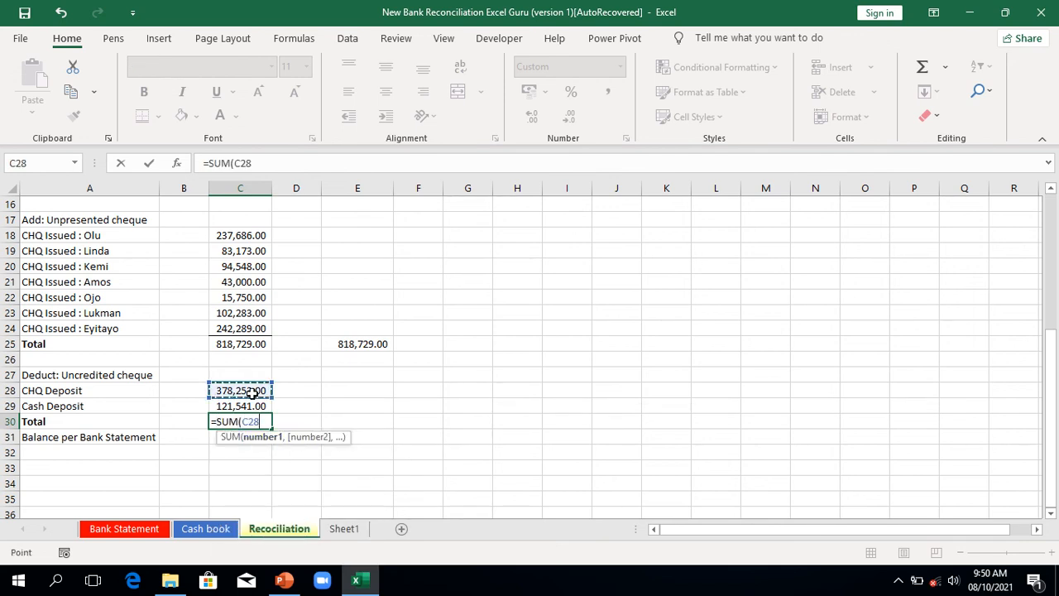
pyautogui.hotkey('shift', 'Down')
pyautogui.write(')')
pyautogui.press('Return')
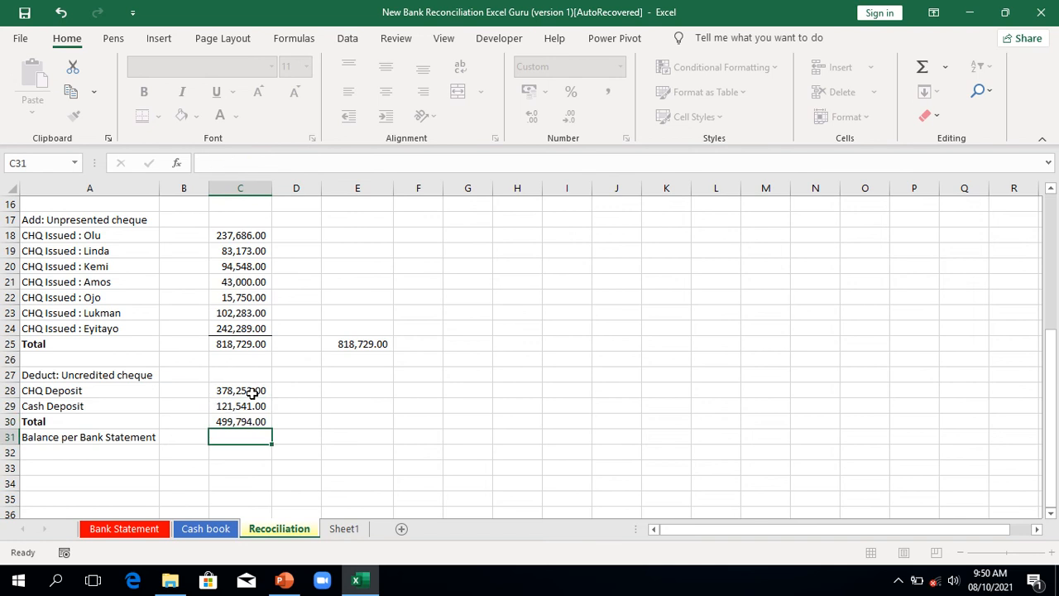
# Bring the uncredited deposits total into E30 as a deduction with the formula =-C30.
pyautogui.click(358, 425)
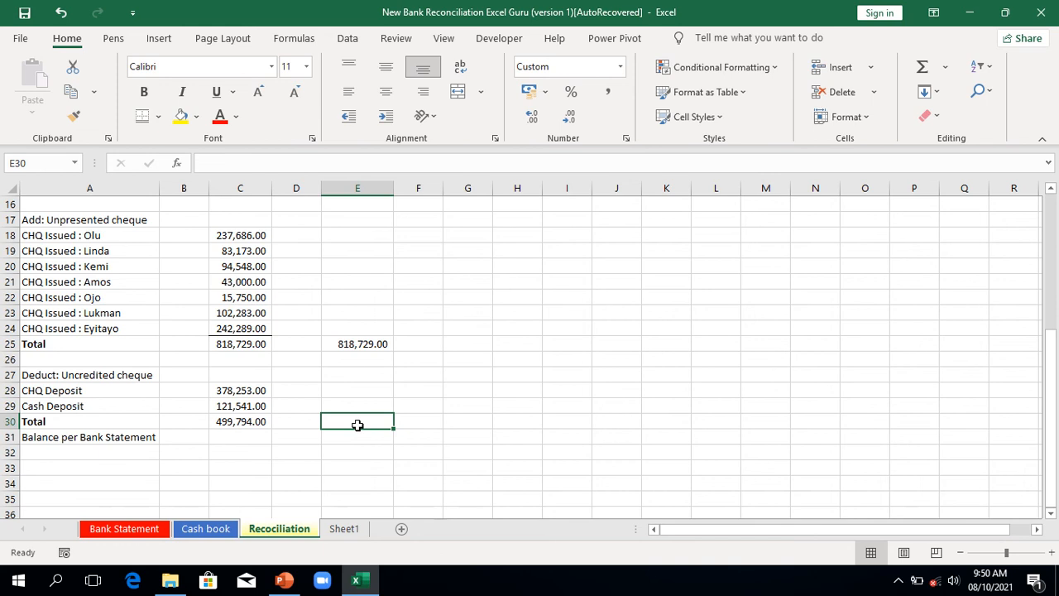
pyautogui.write('=-')
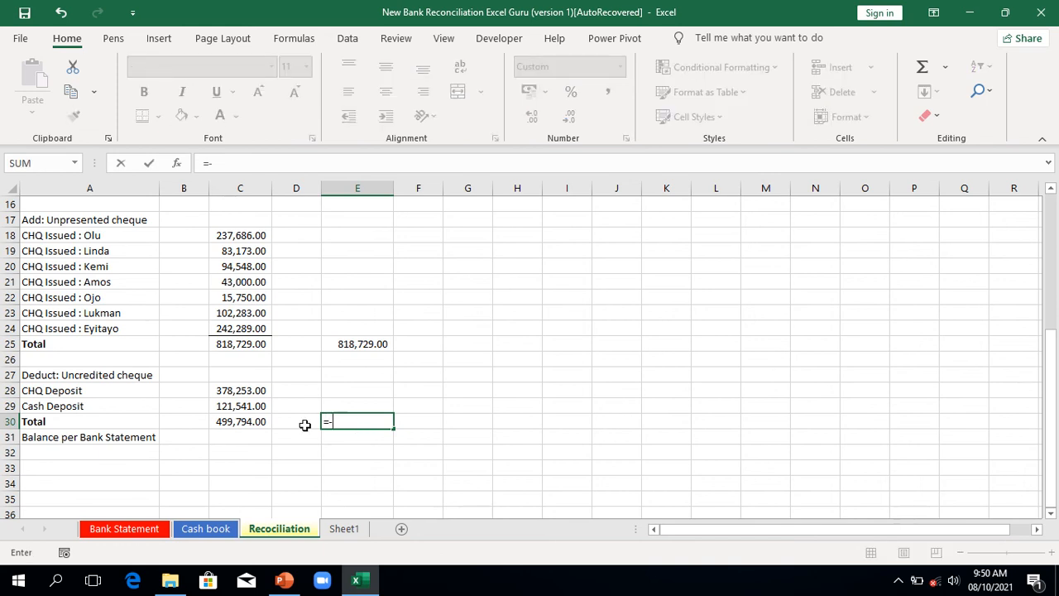
pyautogui.click(259, 422)
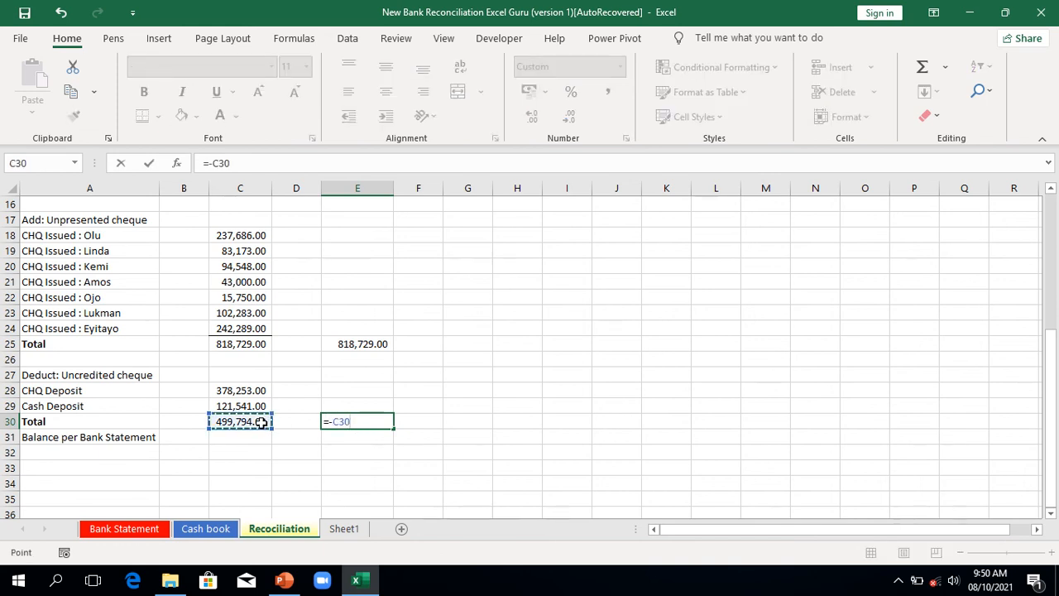
pyautogui.press('Return')
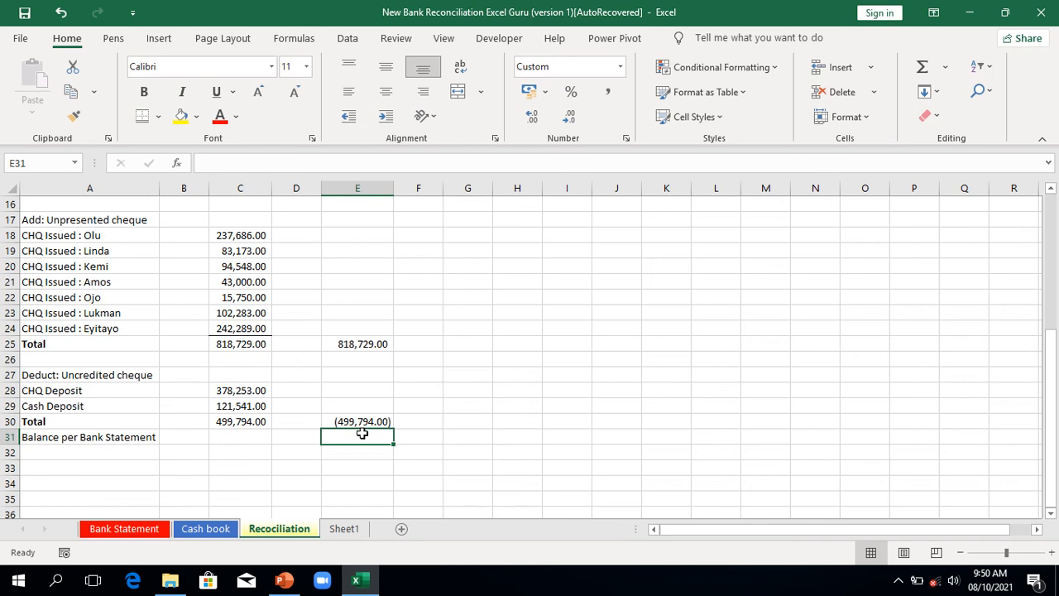
# Calculate the balance per bank statement in E31 with the formula =SUM(E30,E25,E14).
pyautogui.write('=')
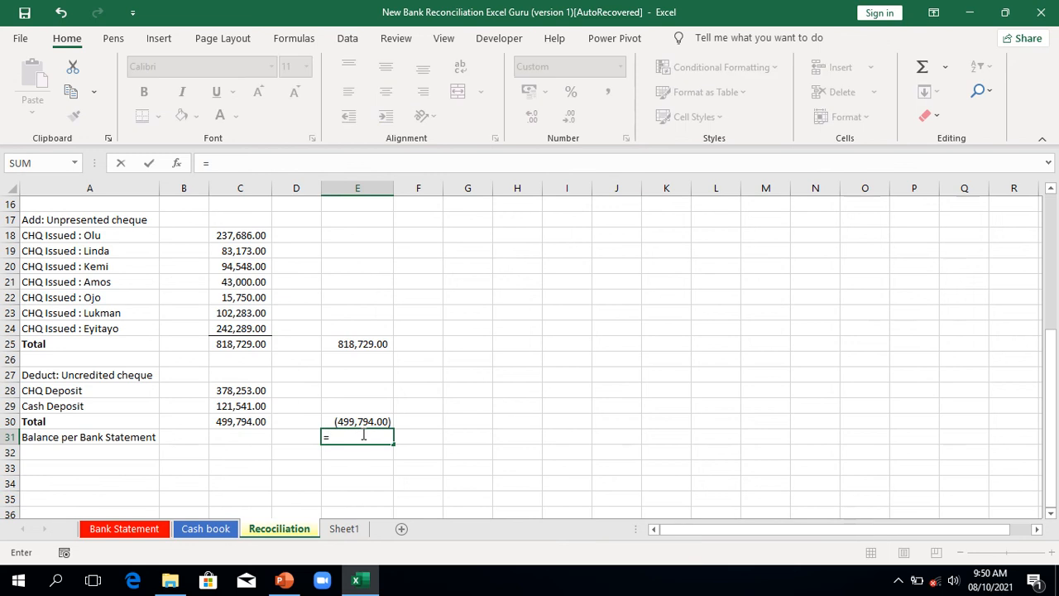
pyautogui.write('sum')
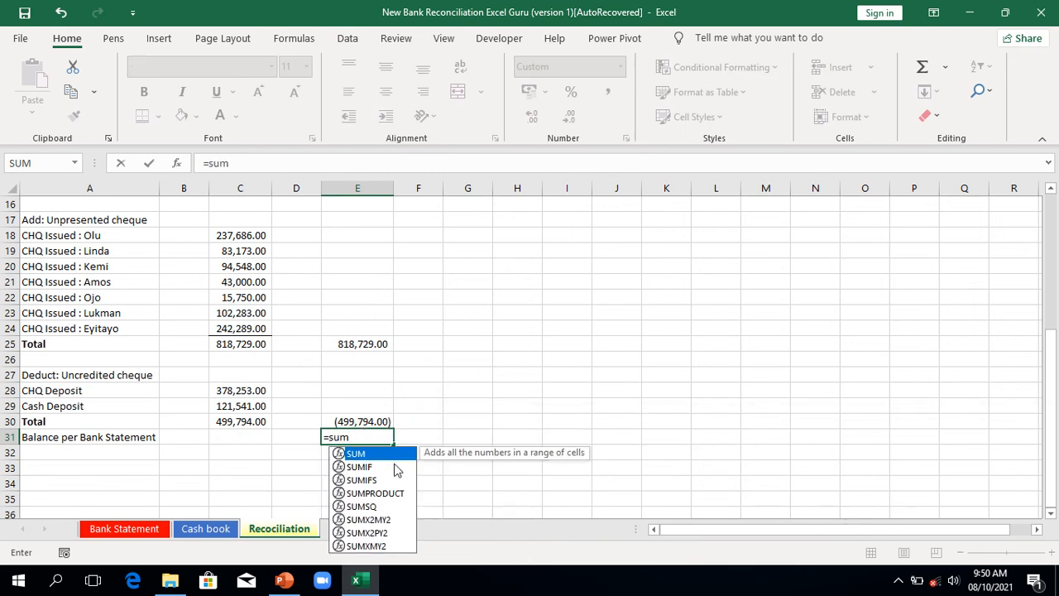
pyautogui.doubleClick(374, 455)
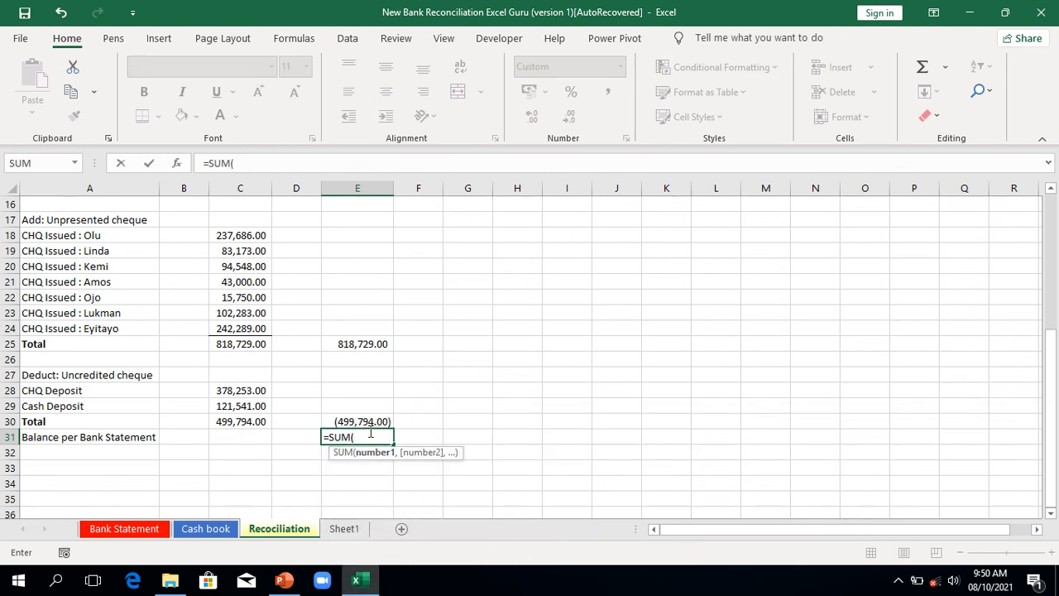
pyautogui.click(364, 422)
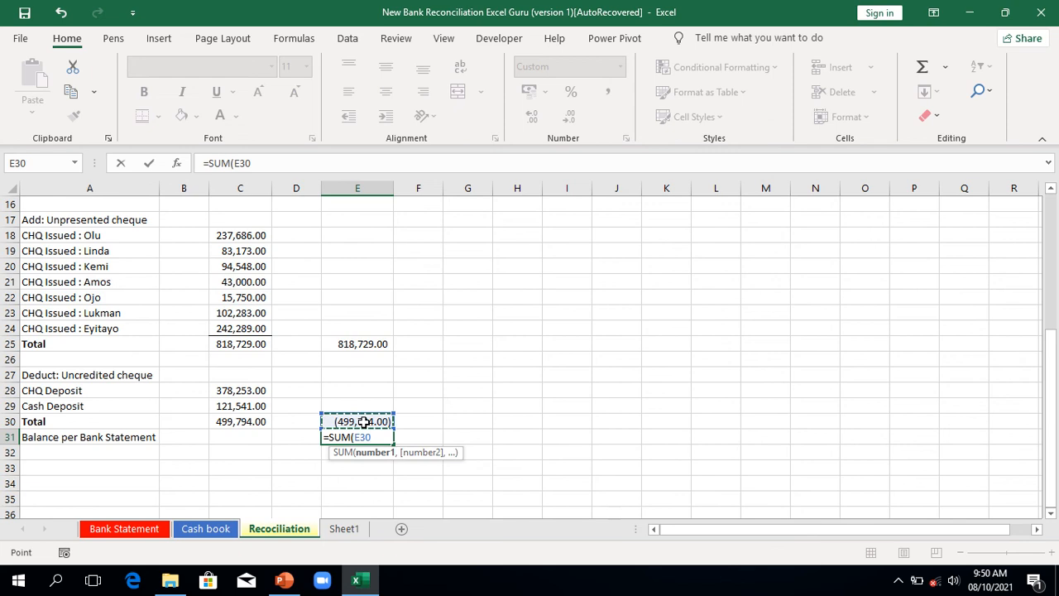
pyautogui.write(',')
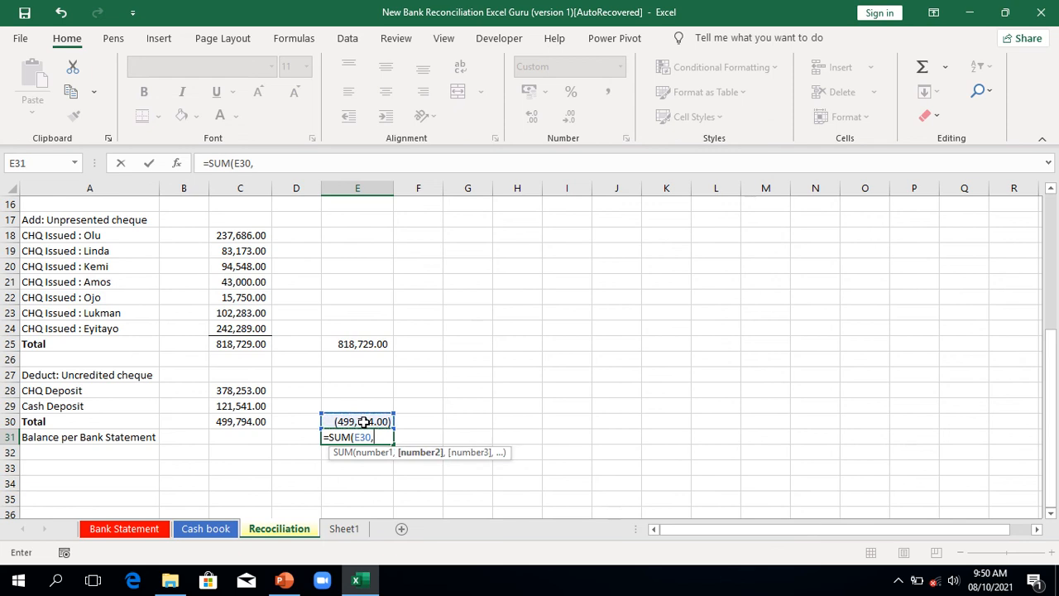
pyautogui.click(369, 341)
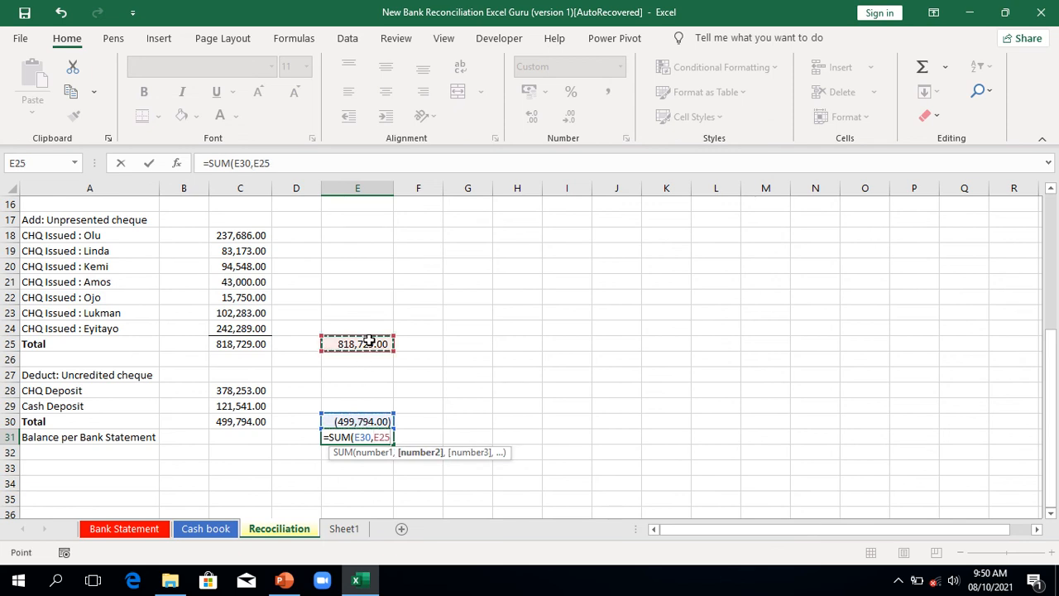
pyautogui.write(',')
pyautogui.press('Up')
pyautogui.press('Up')
pyautogui.press('Up')
pyautogui.press('Up')
pyautogui.press('Up')
pyautogui.press('Up')
pyautogui.press('Up')
pyautogui.press('Up')
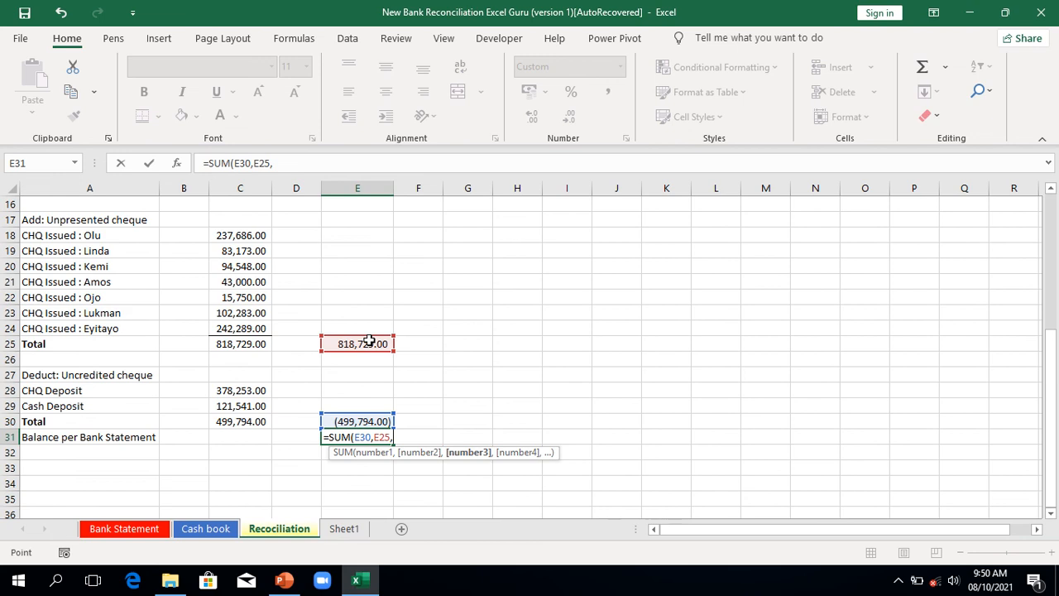
pyautogui.press('Up')
pyautogui.press('Up')
pyautogui.press('Up')
pyautogui.press('Up')
pyautogui.press('Up')
pyautogui.press('Up')
pyautogui.press('Up')
pyautogui.press('Up')
pyautogui.press('Up')
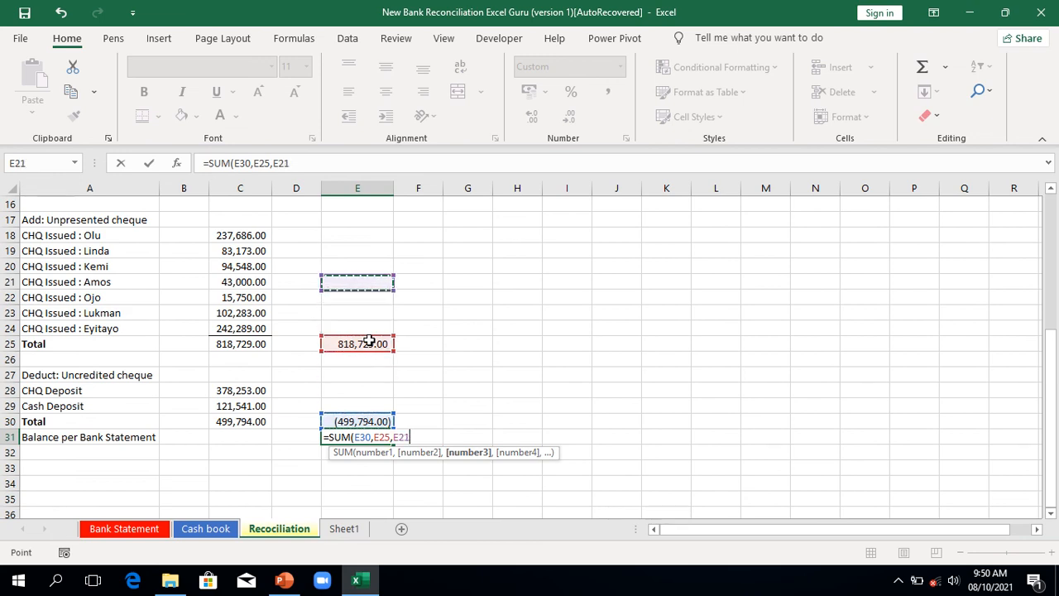
pyautogui.press('Up')
pyautogui.press('Up')
pyautogui.press('Up')
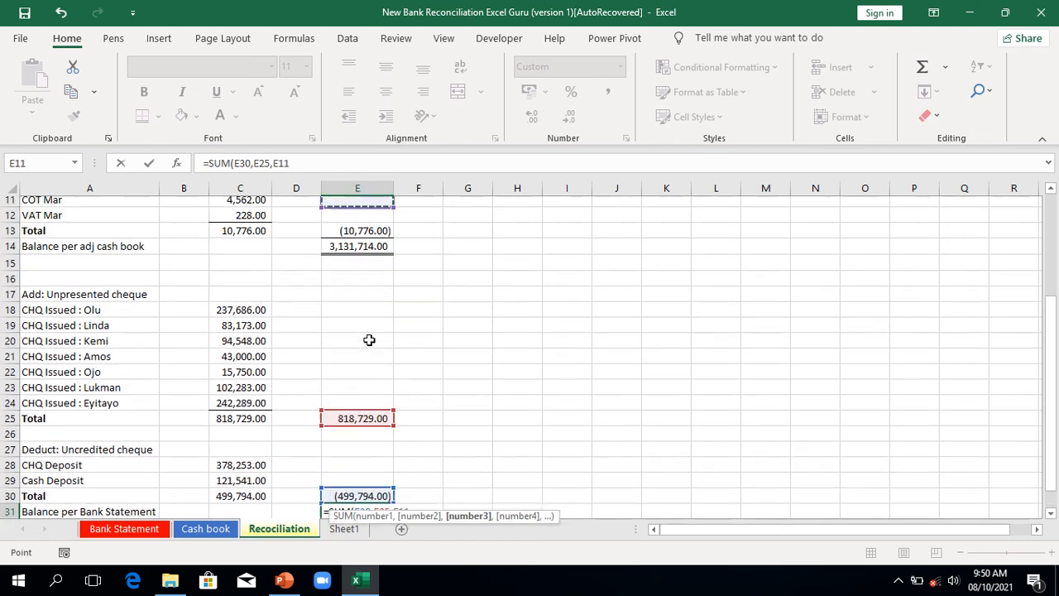
pyautogui.press('Down')
pyautogui.press('Down')
pyautogui.press('Down')
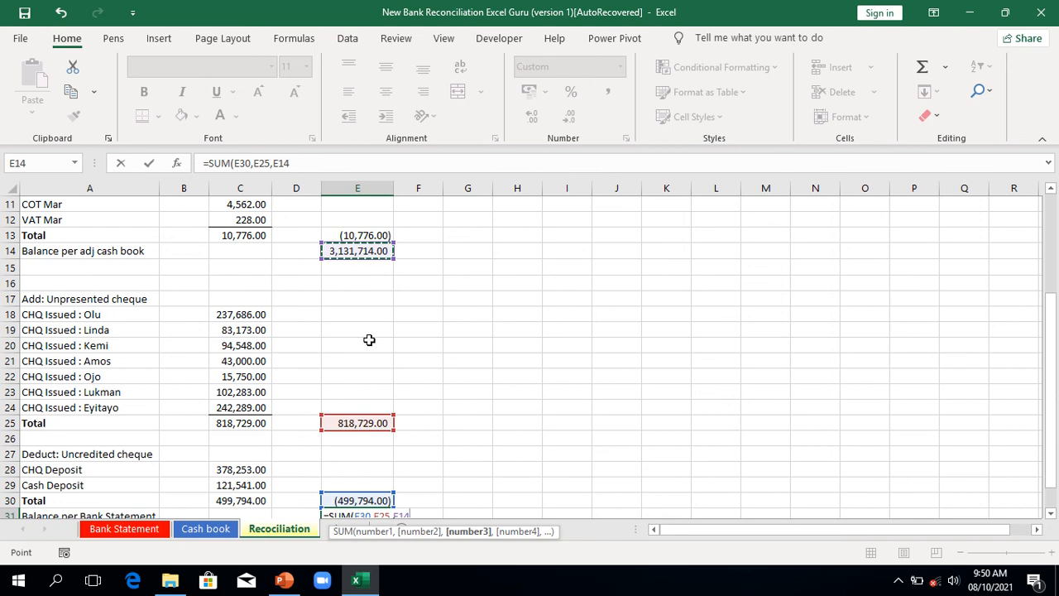
pyautogui.press('Return')
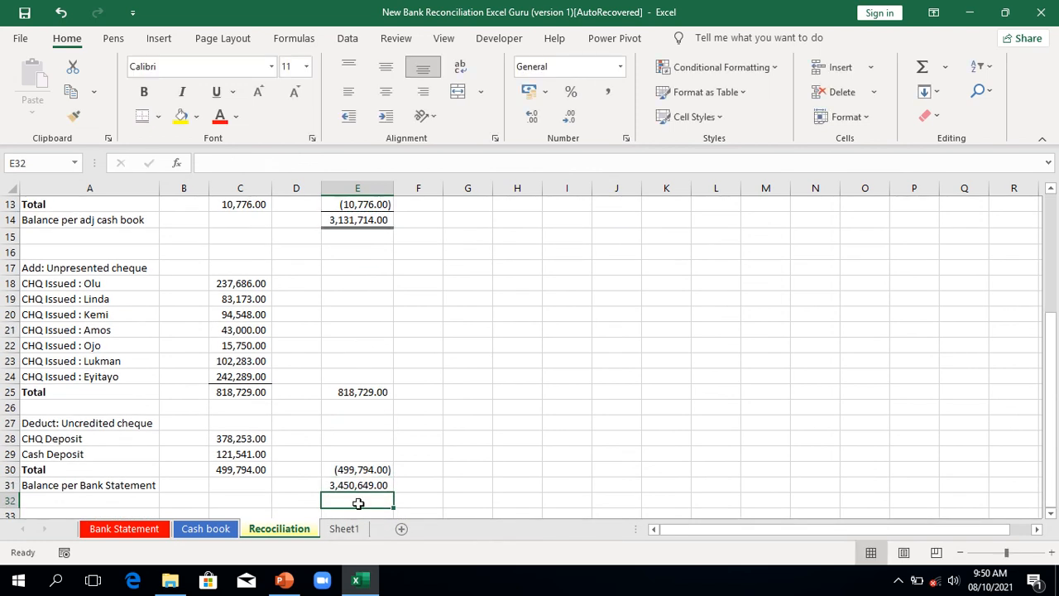
pyautogui.press('Down')
pyautogui.press('Down')
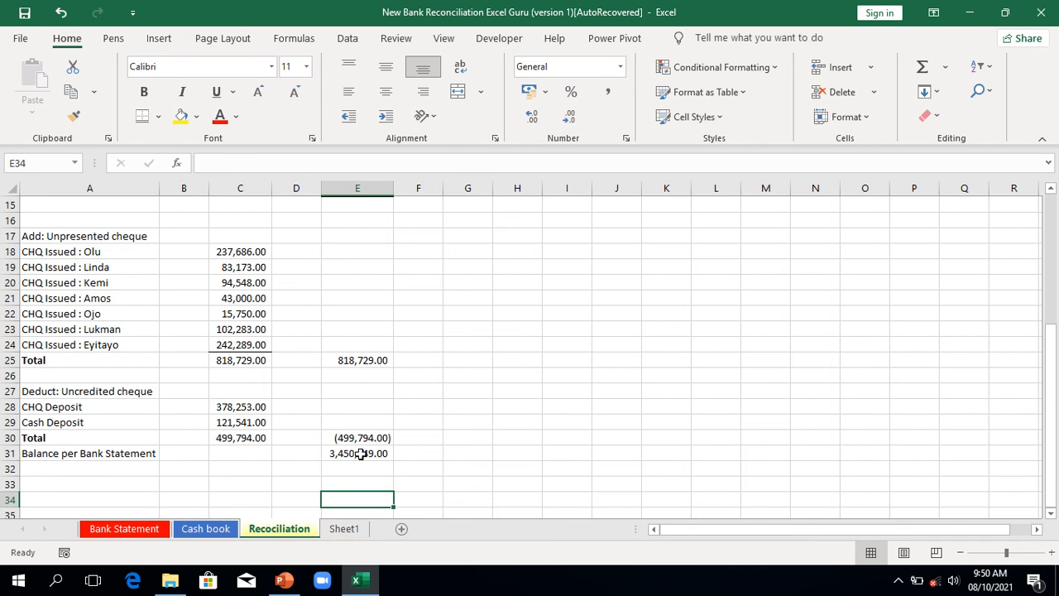
pyautogui.press('Up')
pyautogui.press('Up')
pyautogui.press('Up')
pyautogui.press('Up')
pyautogui.press('Up')
pyautogui.press('Up')
pyautogui.press('Up')
pyautogui.press('Up')
pyautogui.press('Up')
pyautogui.press('Up')
pyautogui.press('Up')
pyautogui.press('Up')
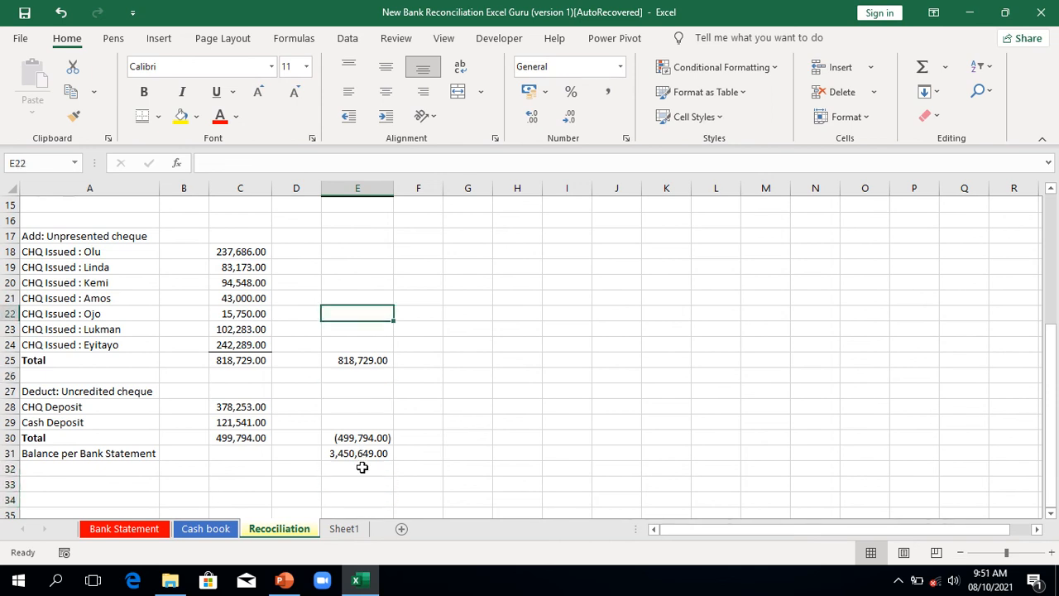
# Apply a top and double bottom border to the Balance per Bank Statement amount in E31.
pyautogui.click(355, 451)
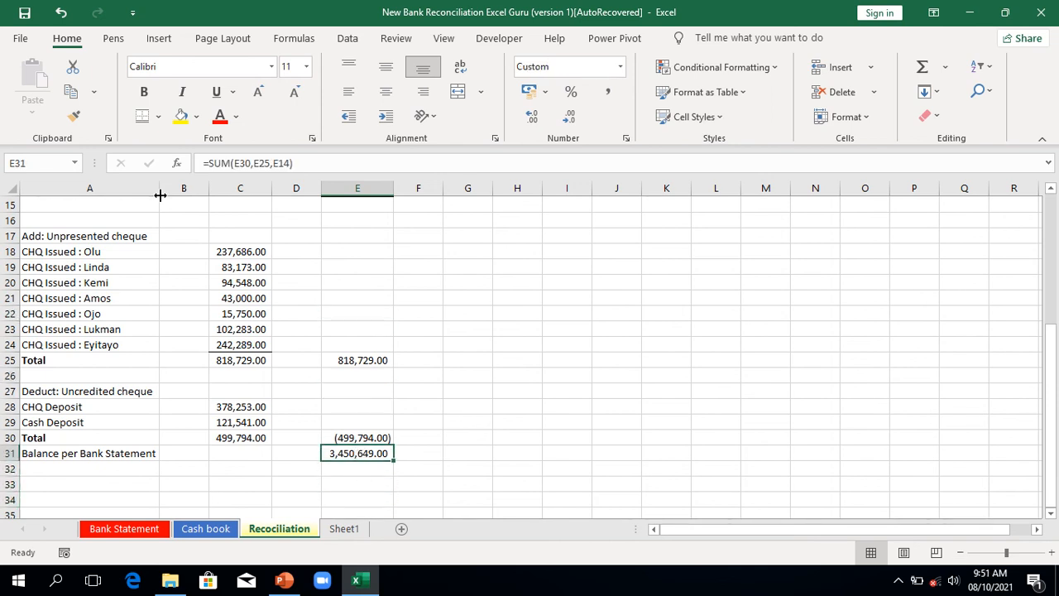
pyautogui.click(142, 116)
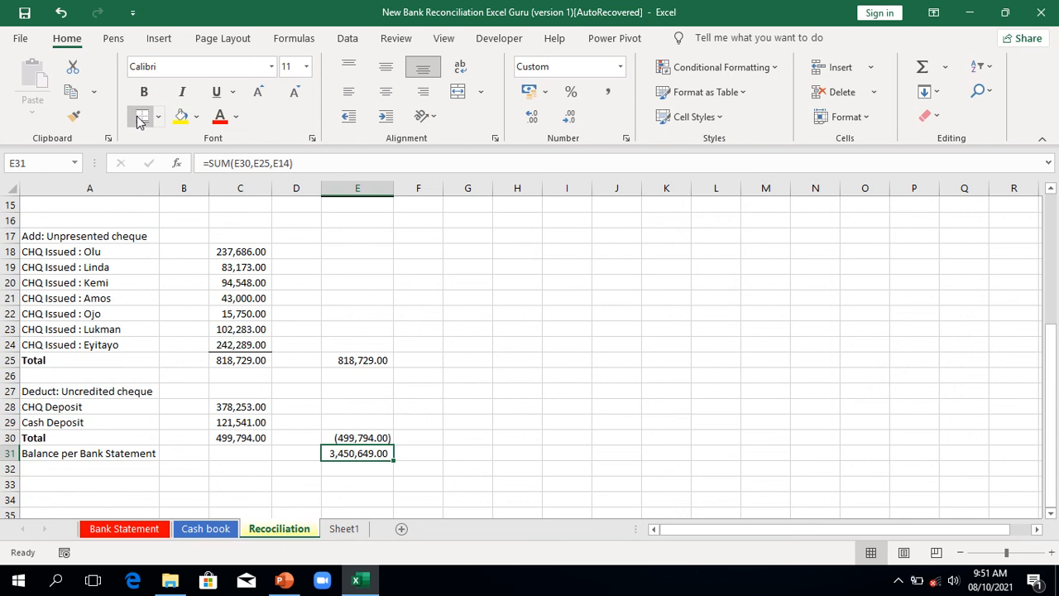
pyautogui.click(453, 401)
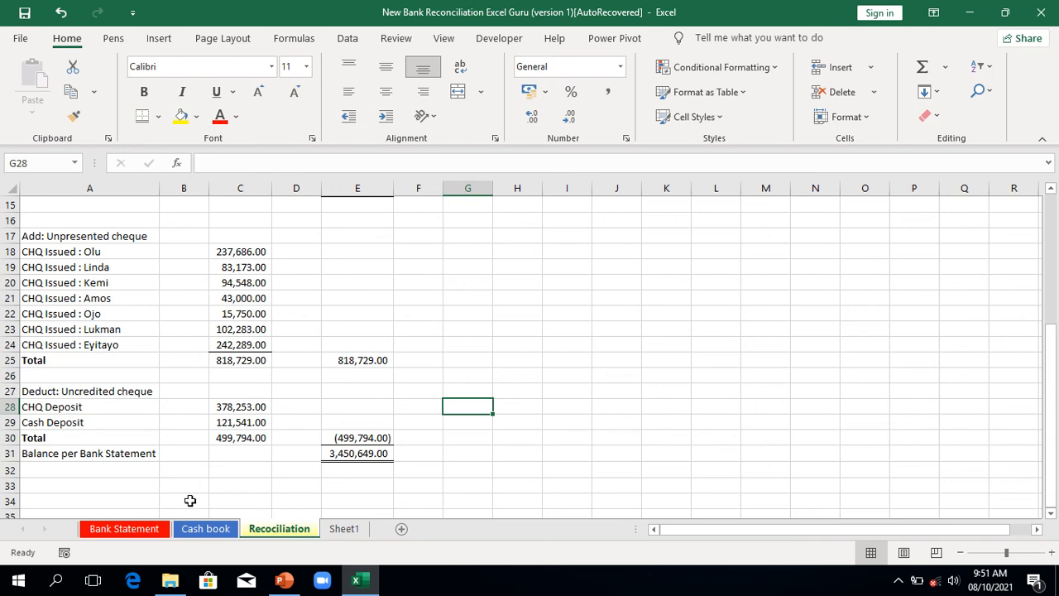
# Enter the label Check in A33 below the Balance per Bank Statement row.
pyautogui.click(113, 486)
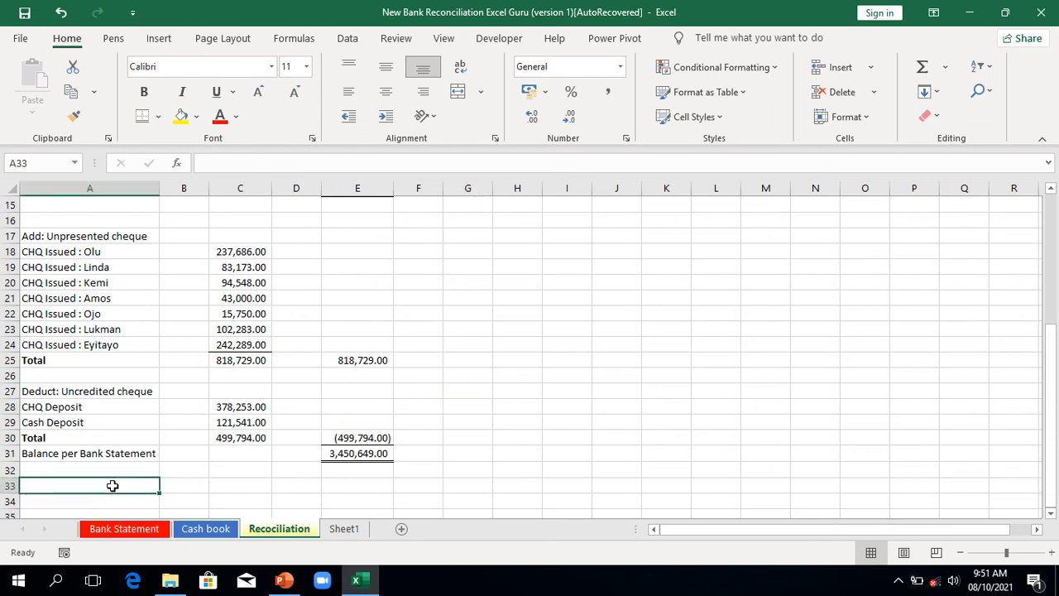
pyautogui.write('Chec')
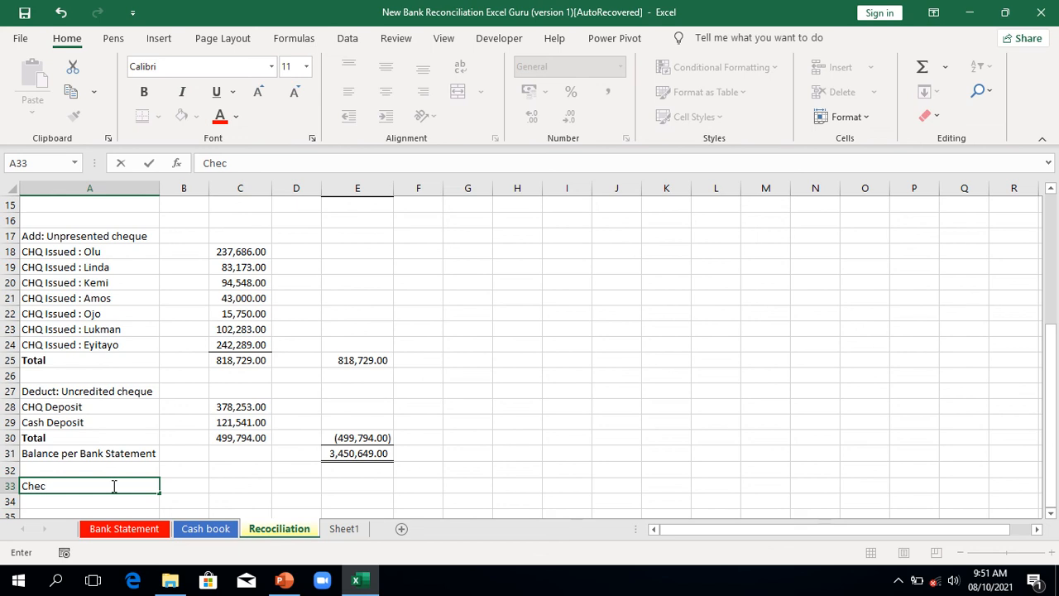
pyautogui.write('k')
# Compare the reconciled balance with the bank statement in E33 using the formula =IF(E31='Bank Statement'!F33,"Balanced","Not Balanced").
pyautogui.click(347, 488)
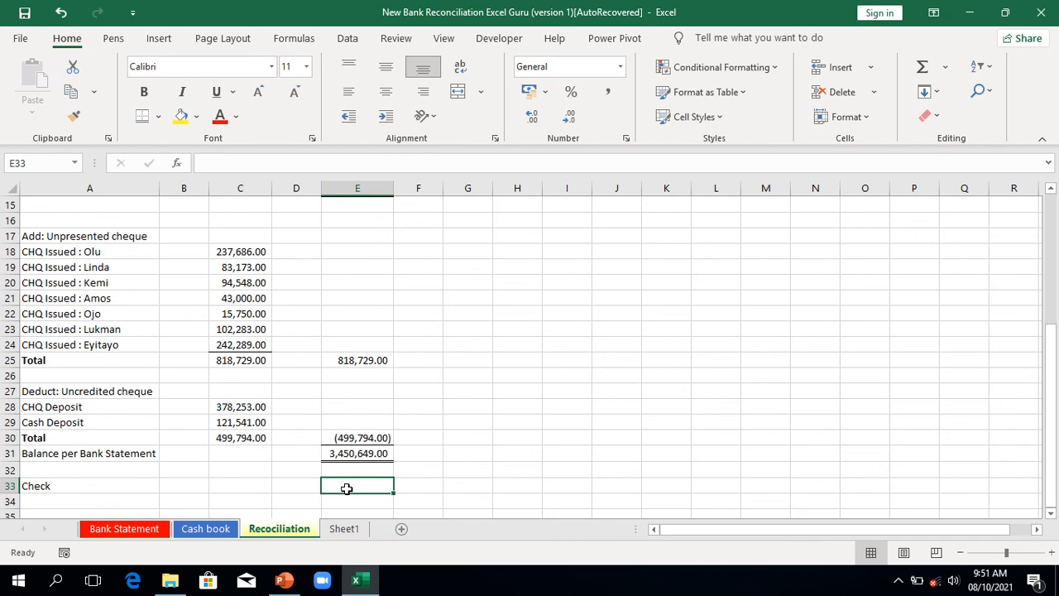
pyautogui.write('=if')
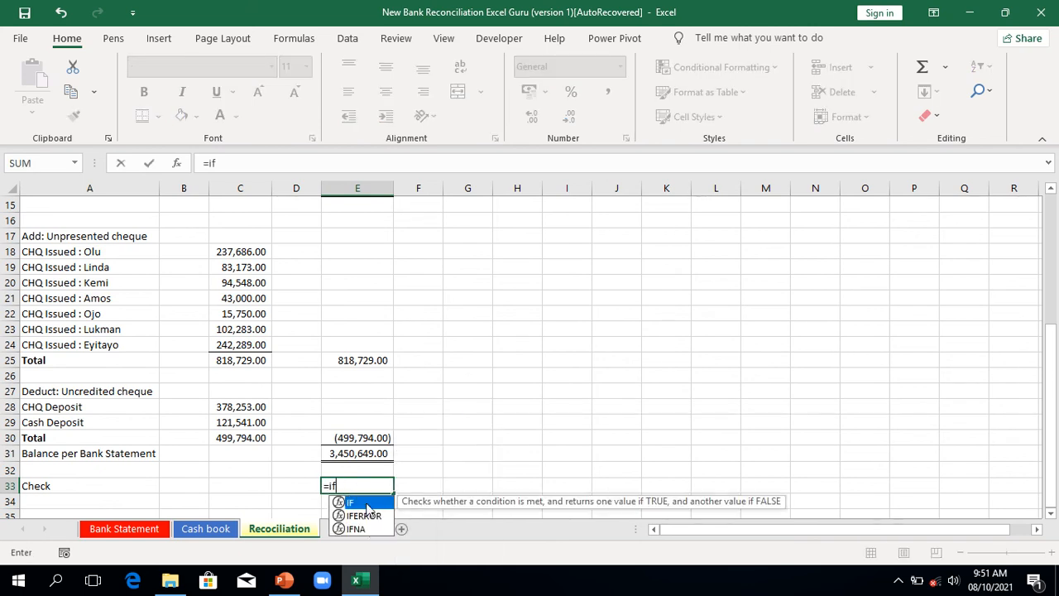
pyautogui.doubleClick(368, 503)
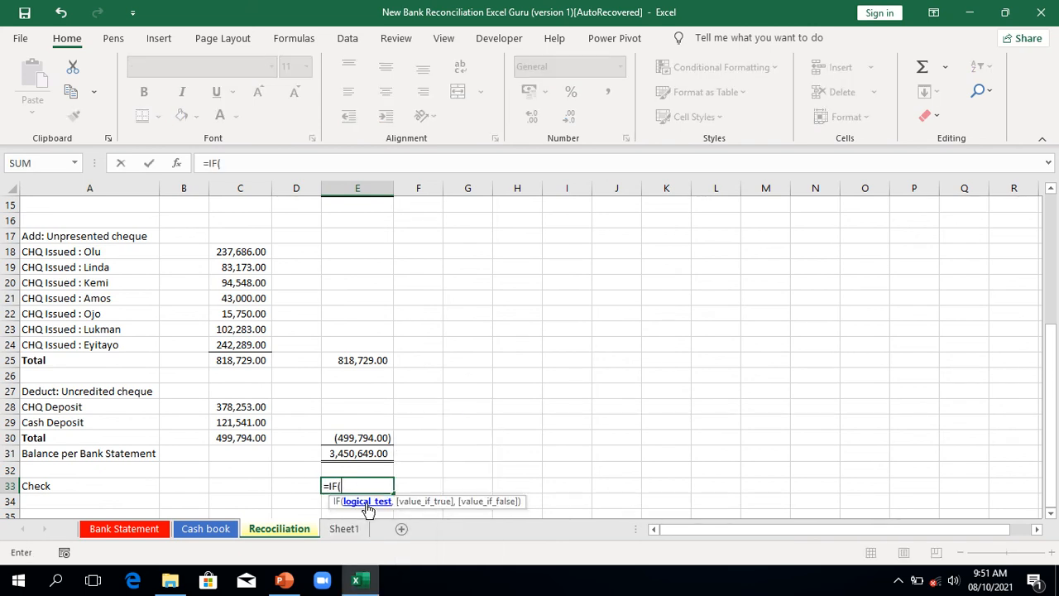
pyautogui.click(363, 453)
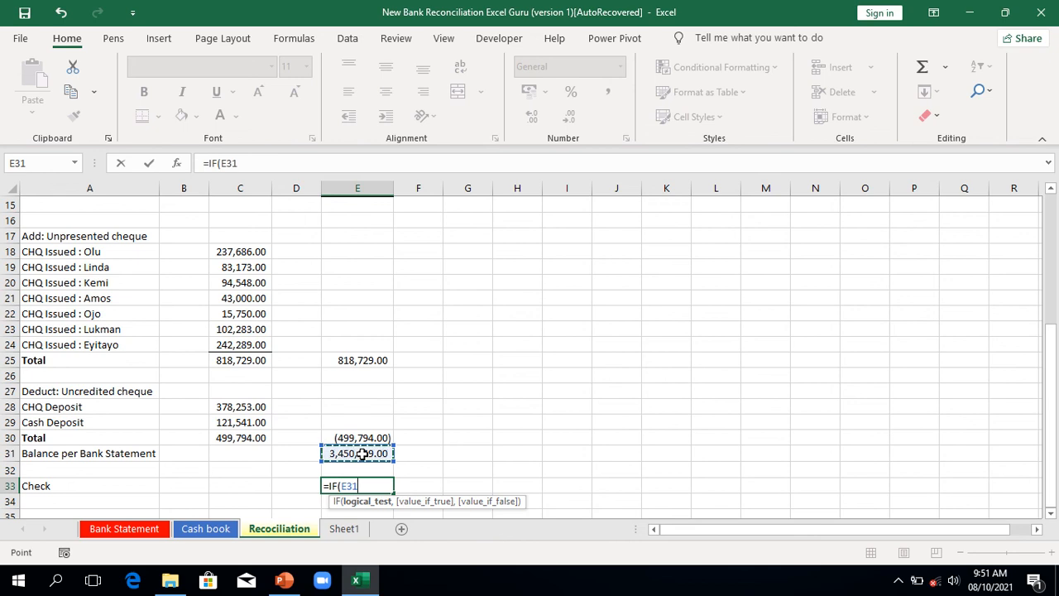
pyautogui.write('=')
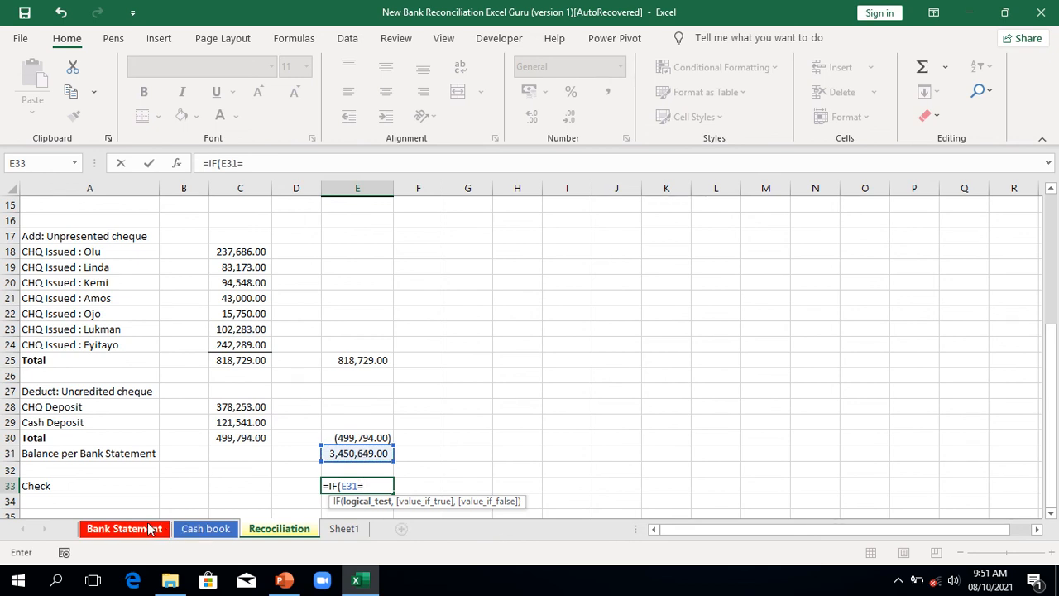
pyautogui.click(149, 529)
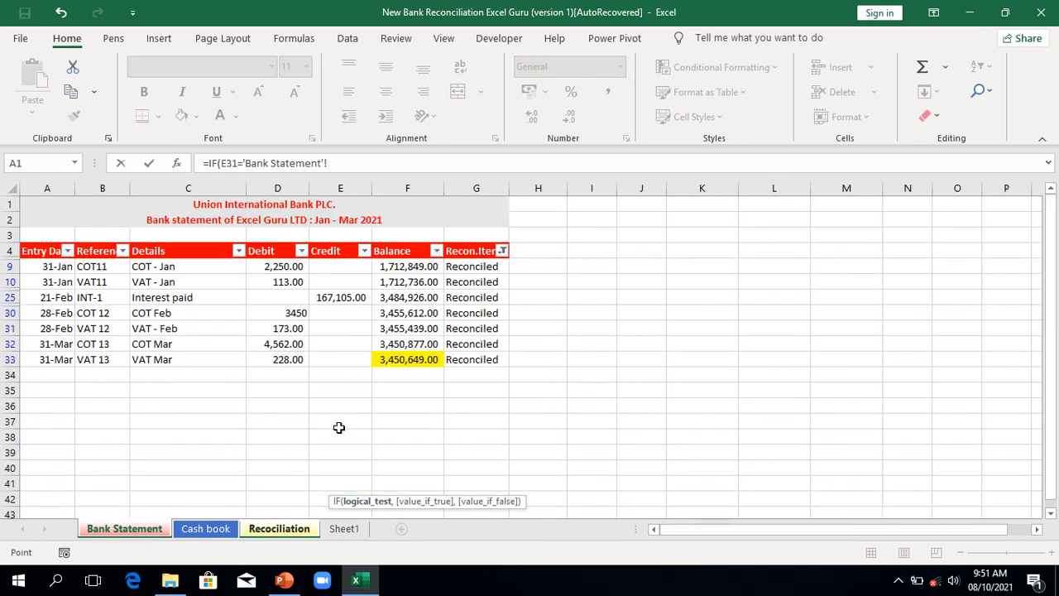
pyautogui.click(414, 360)
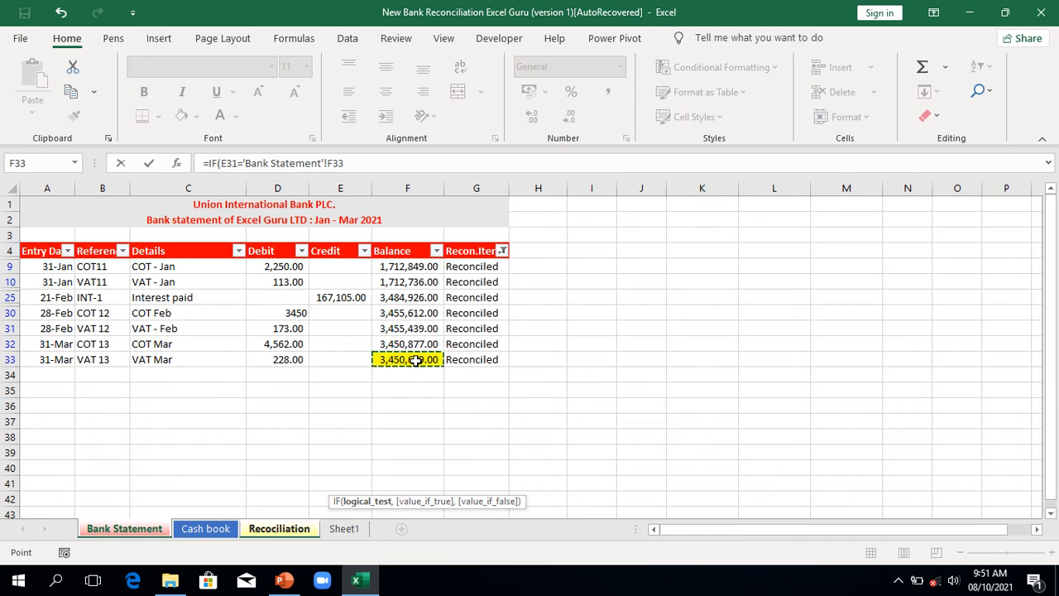
pyautogui.write(',')
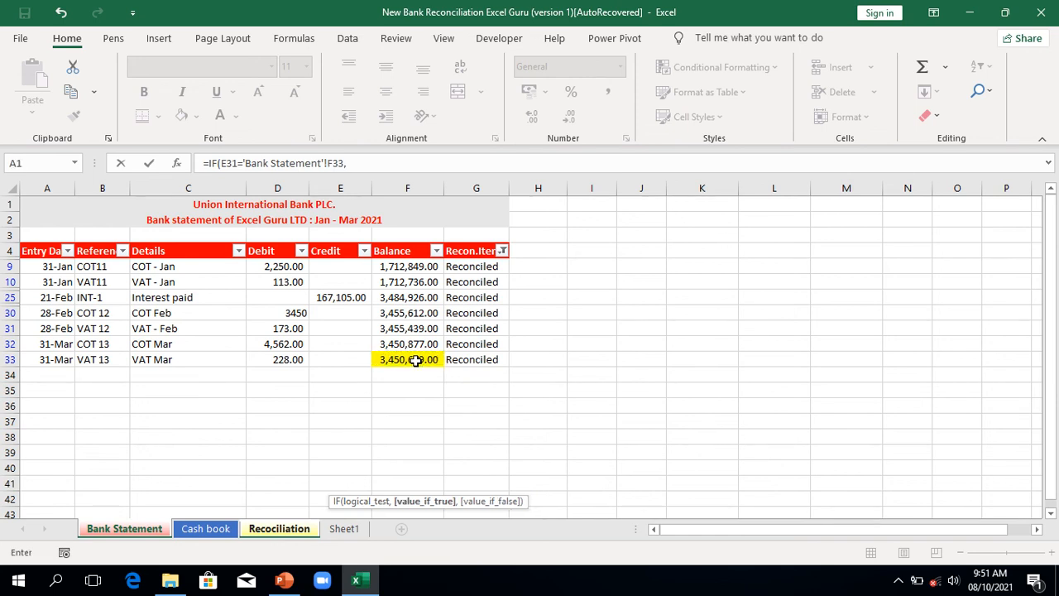
pyautogui.write('"Balanced",')
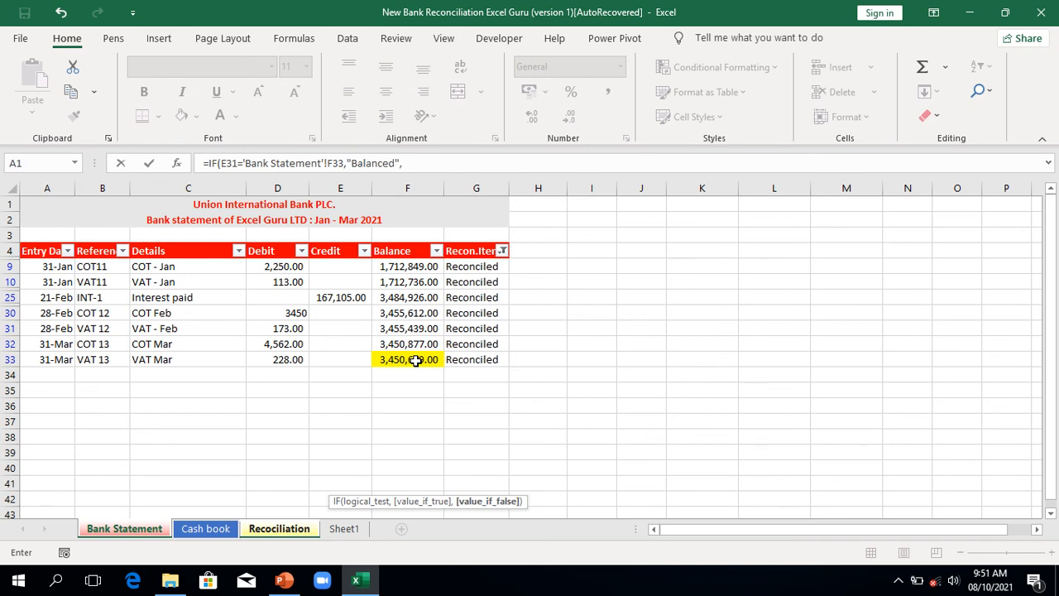
pyautogui.write('"Not Bak')
pyautogui.press('BackSpace')
pyautogui.write('lanced"')
pyautogui.press('Return')
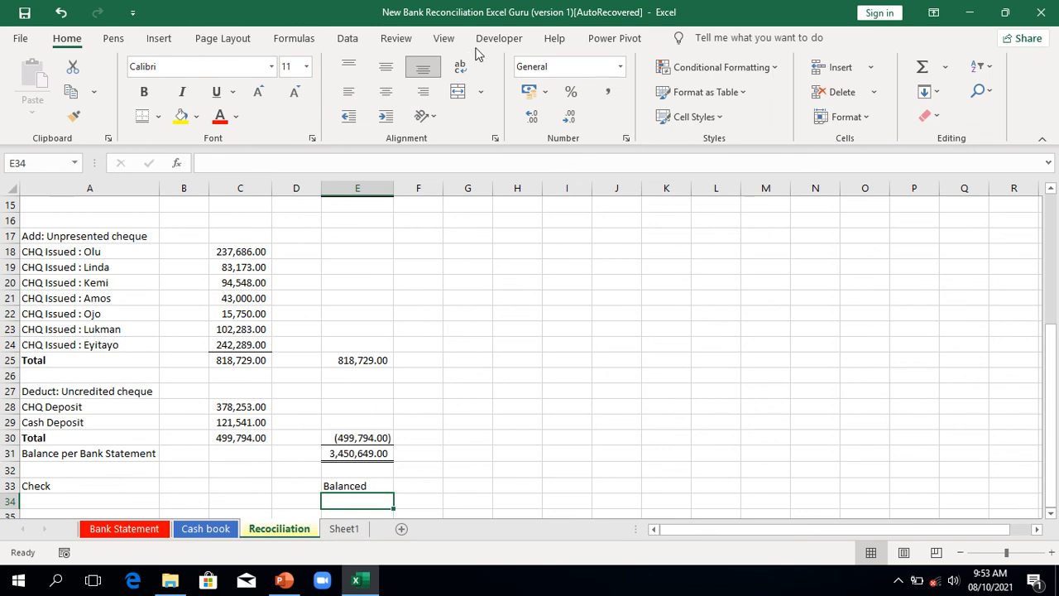
pyautogui.moveTo(477, 7)
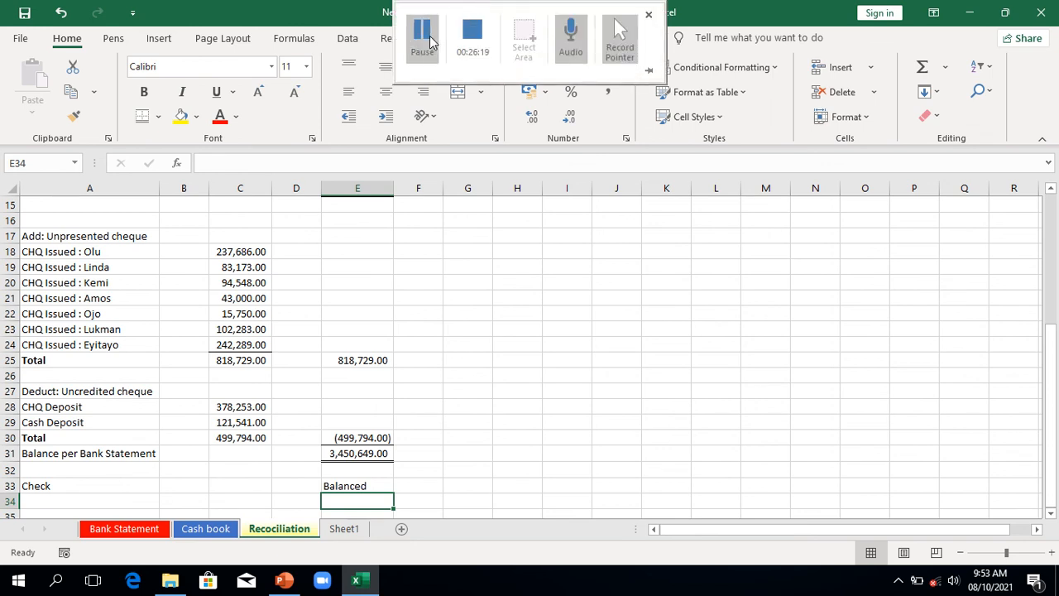